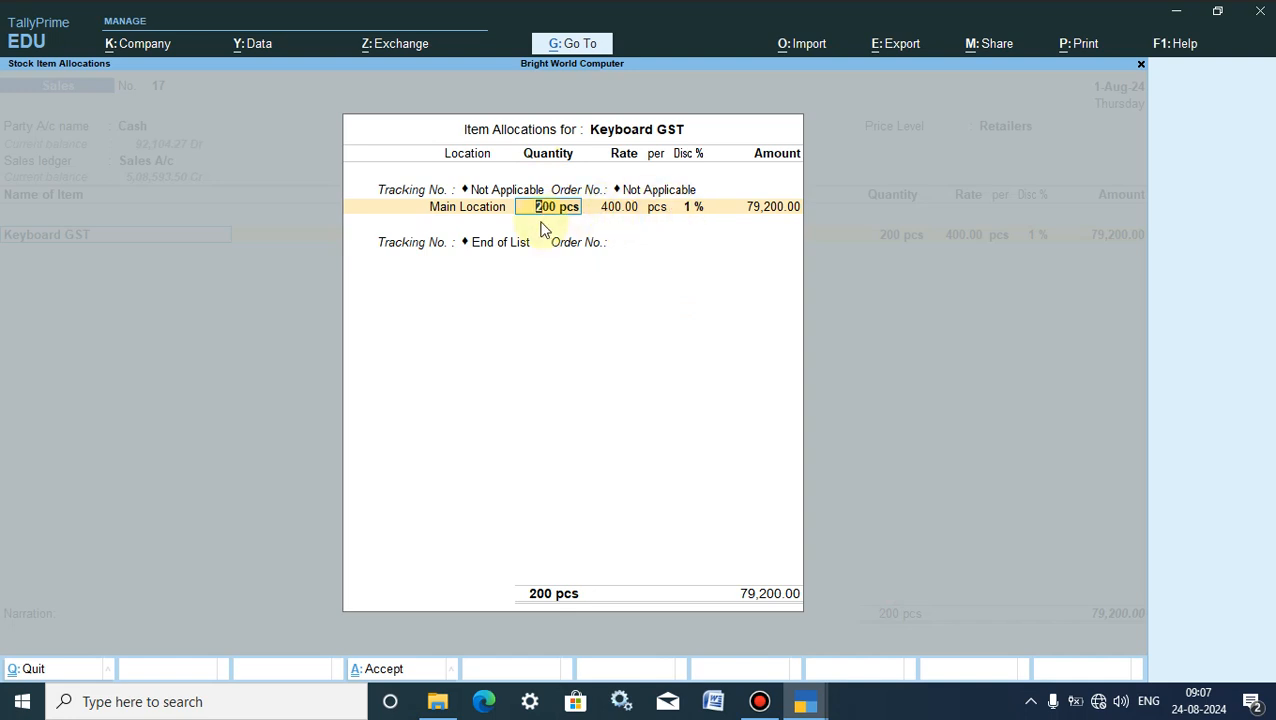
Step: Set the Keyboard GST allocation quantity to 20 pcs, replace it with 110 pcs, and return to its tracking number
{"action": "type", "text": "20"}
{"action": "key", "text": "Return"}
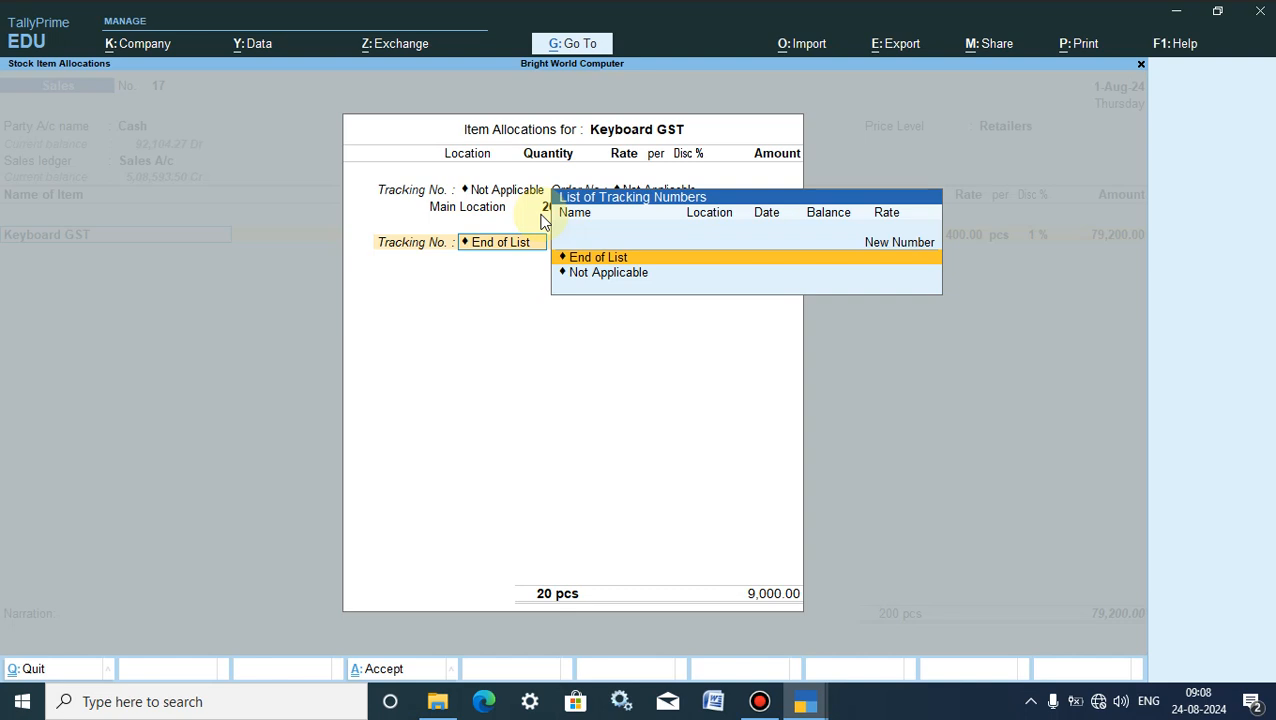
{"action": "left_click", "coordinate": [542, 212]}
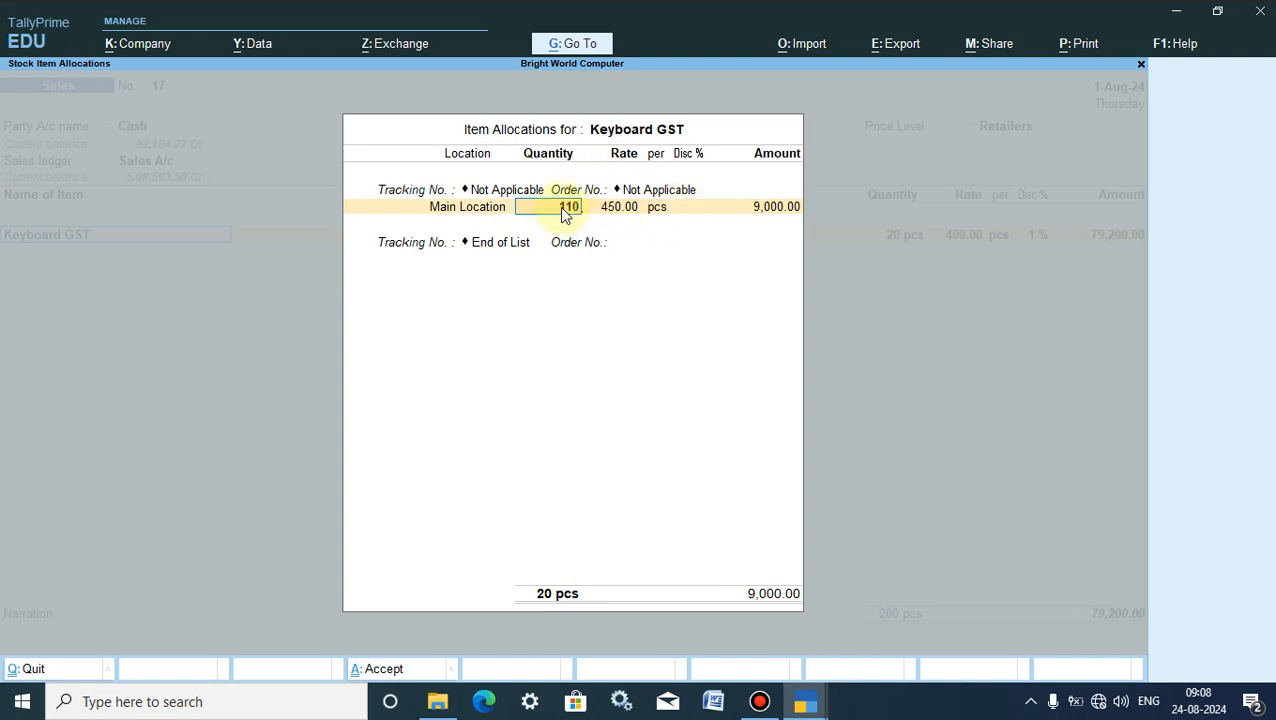
{"action": "type", "text": "110"}
{"action": "key", "text": "Return"}
{"action": "key", "text": "Escape"}
{"action": "key", "text": "BackSpace"}
{"action": "key", "text": "BackSpace"}
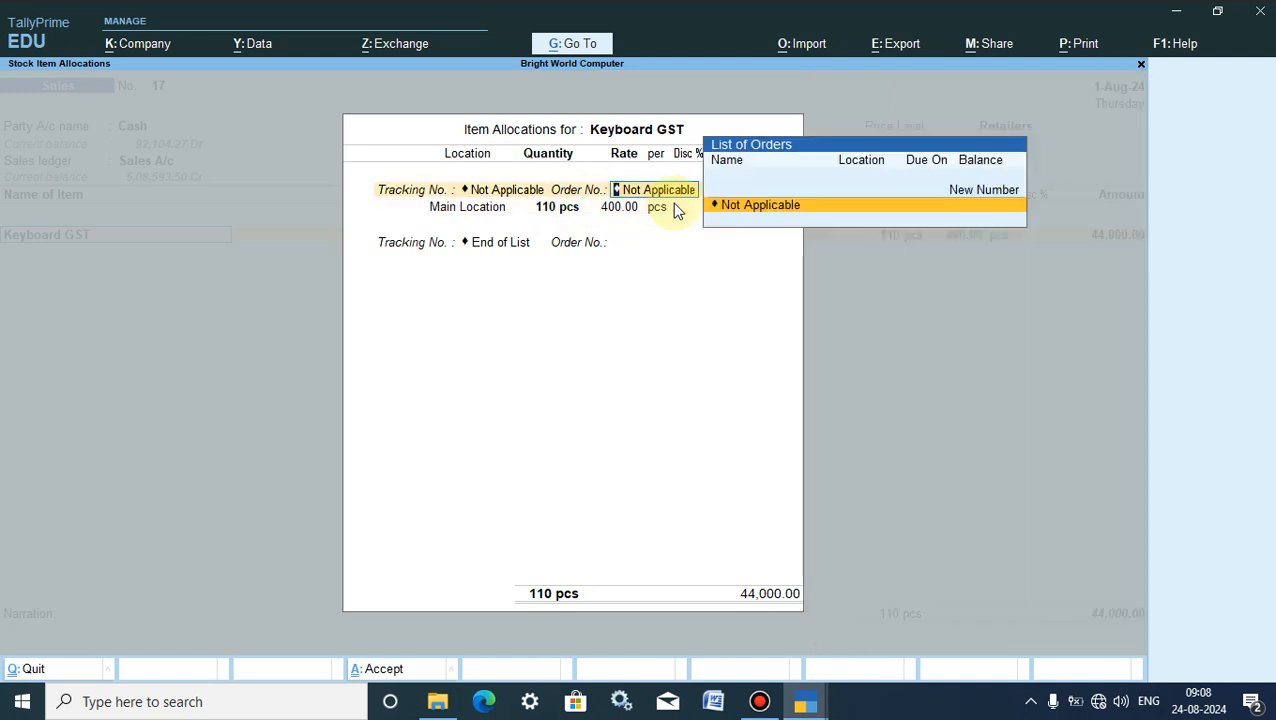
{"action": "key", "text": "BackSpace"}
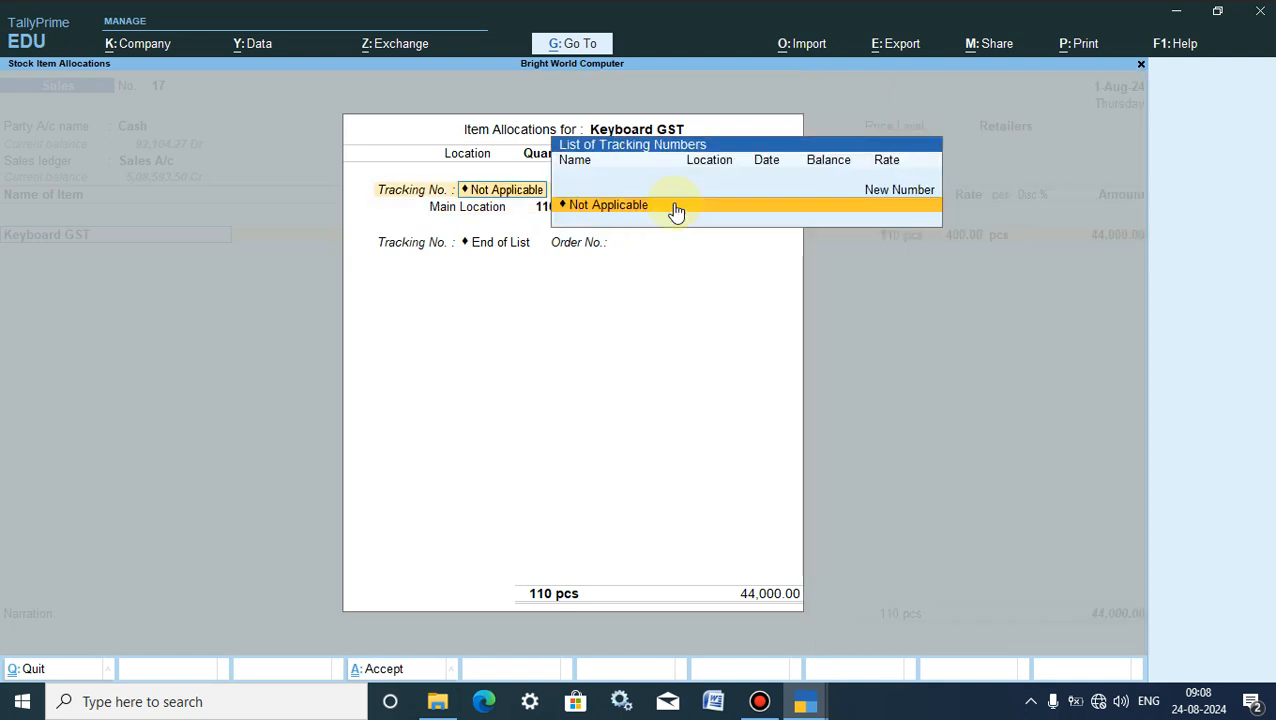
Step: Change the sales voucher's price level to Sem Wholesaler and reopen the Keyboard GST item allocation
{"action": "left_click", "coordinate": [28, 672]}
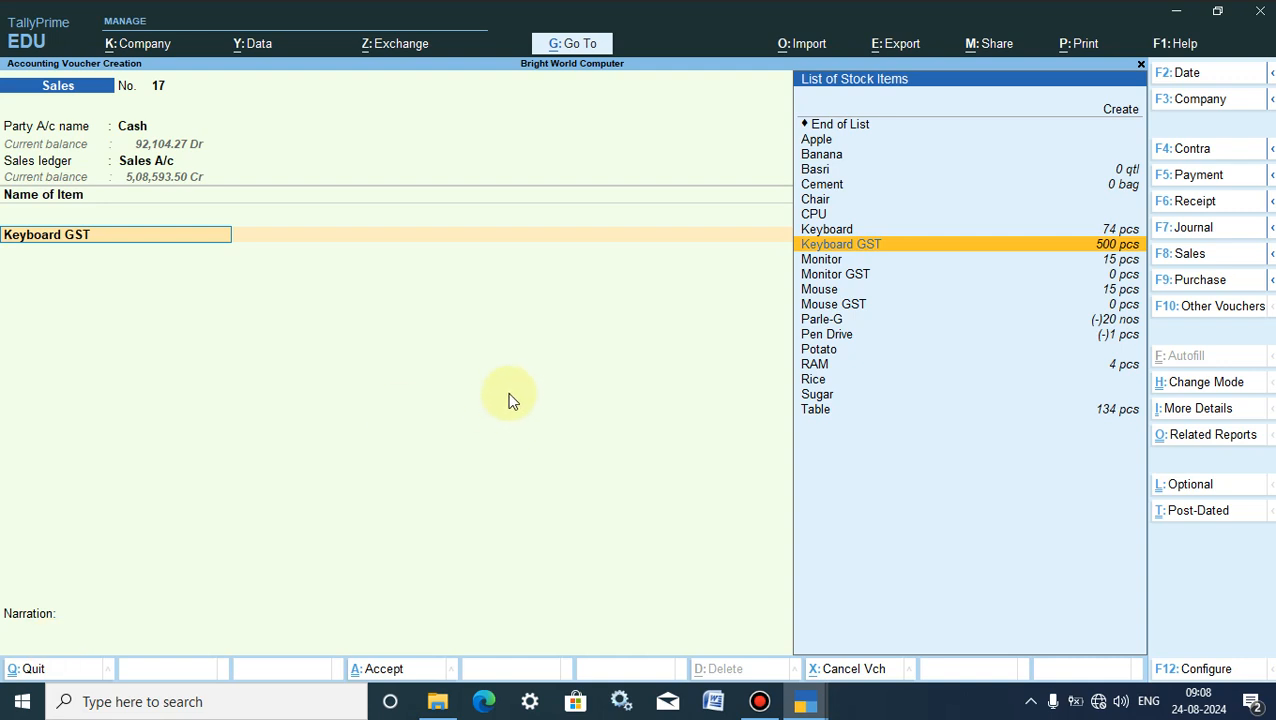
{"action": "key", "text": "BackSpace"}
{"action": "key", "text": "Return"}
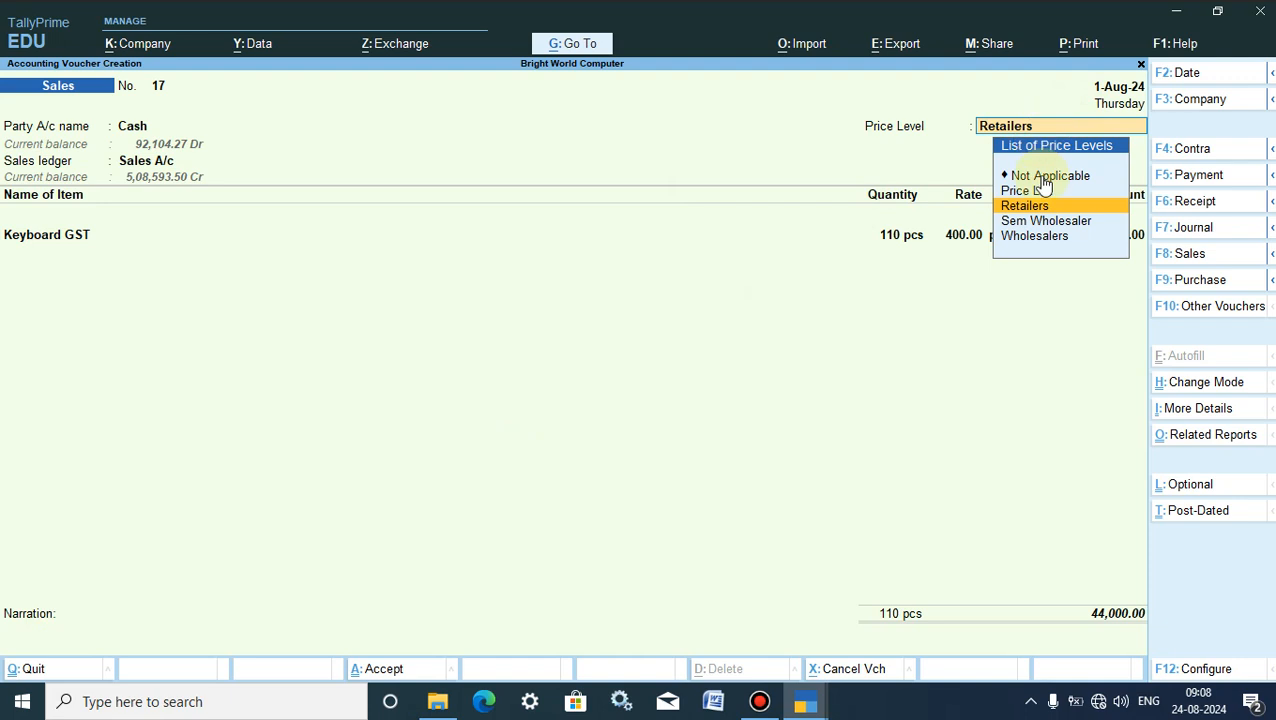
{"action": "key", "text": "BackSpace"}
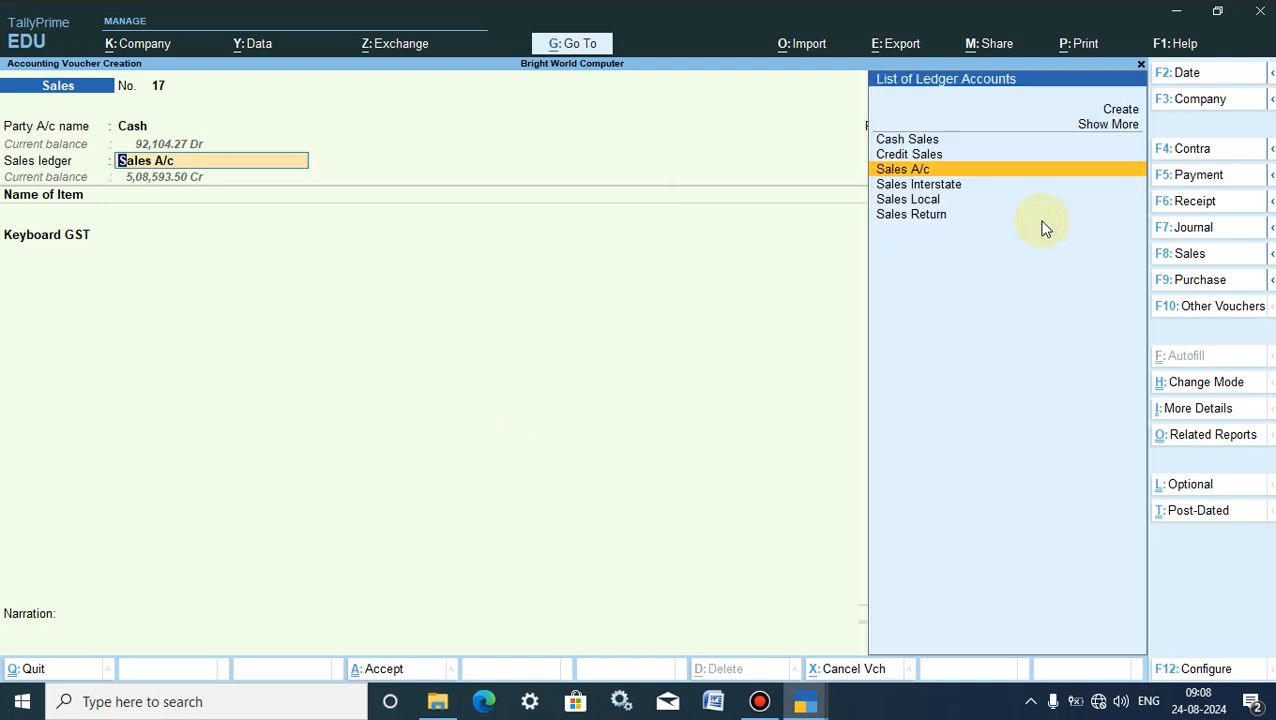
{"action": "key", "text": "Return"}
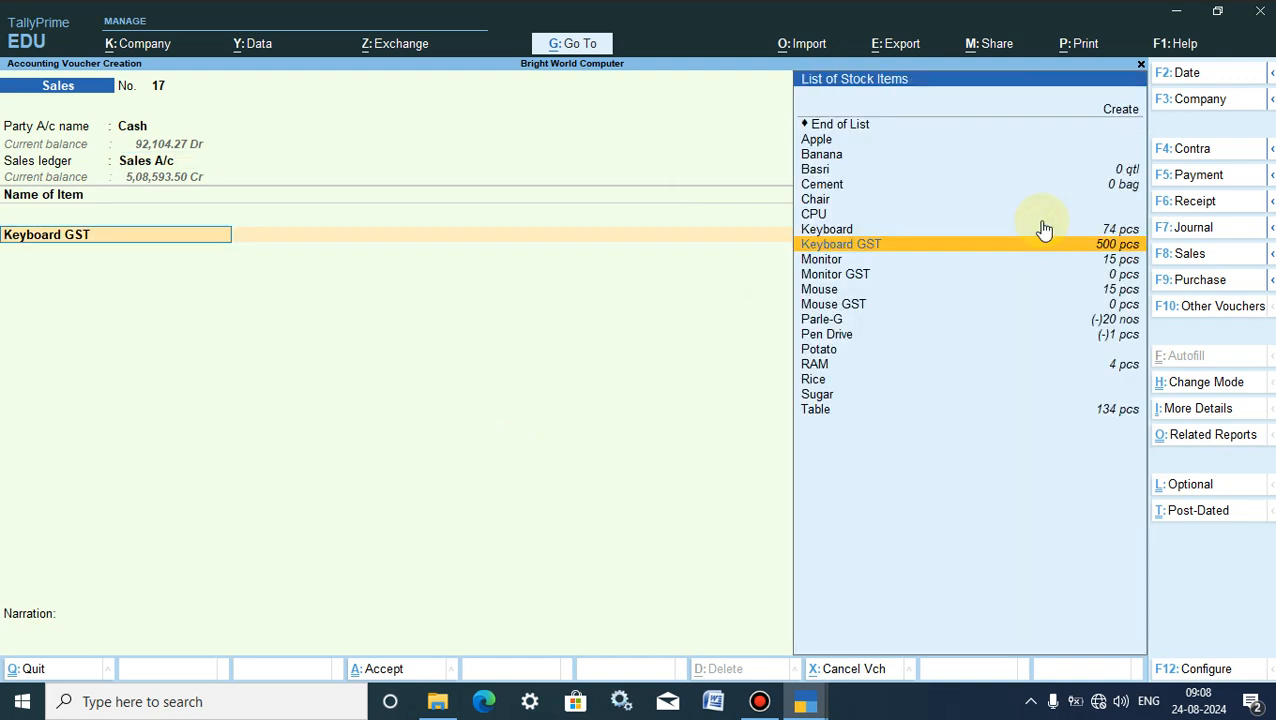
{"action": "key", "text": "Return"}
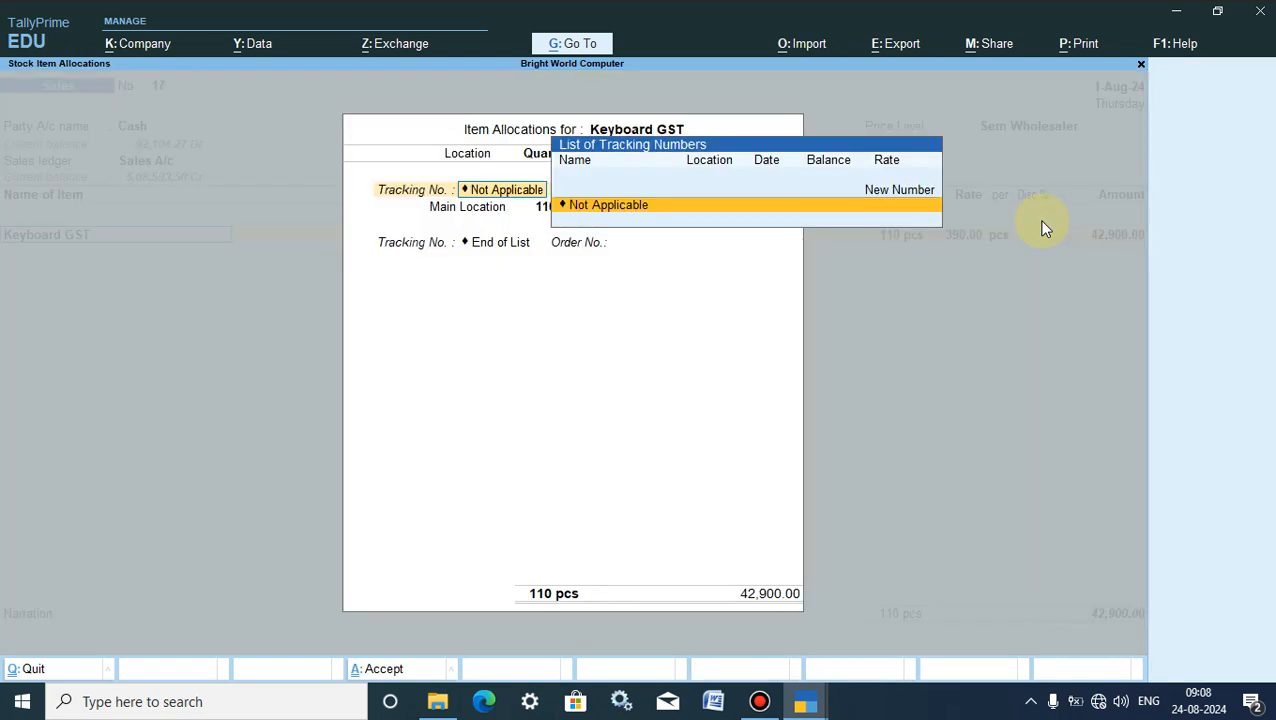
{"action": "key", "text": "Return"}
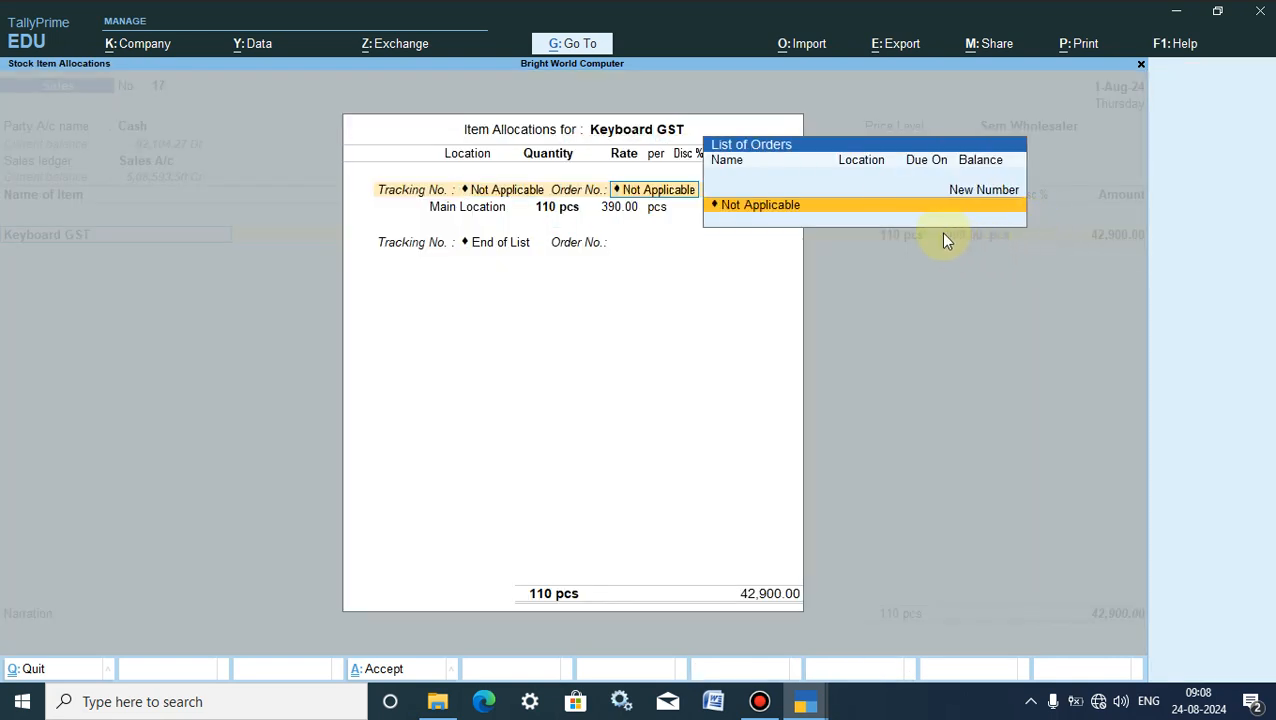
{"action": "key", "text": "Return"}
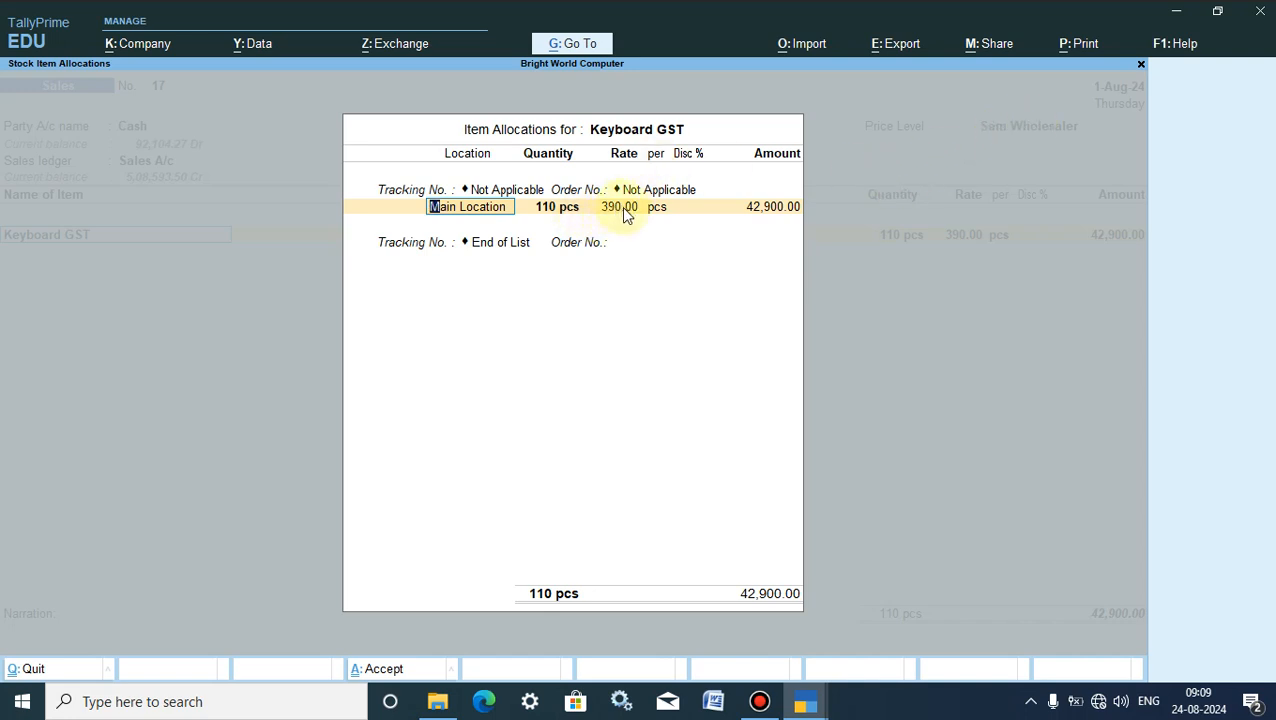
Step: Set the Keyboard GST quantity to 200 pcs at the Sem Wholesaler price level
{"action": "left_click", "coordinate": [550, 208]}
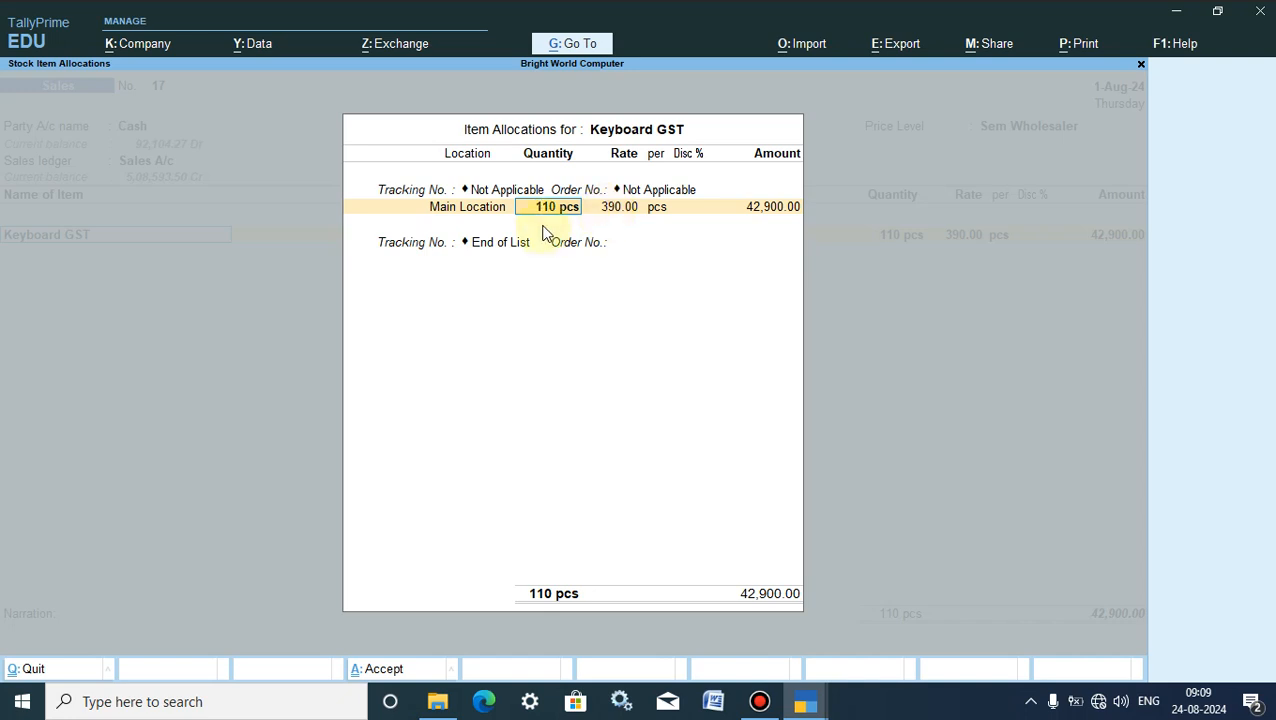
{"action": "type", "text": "200"}
{"action": "key", "text": "Return"}
{"action": "key", "text": "BackSpace"}
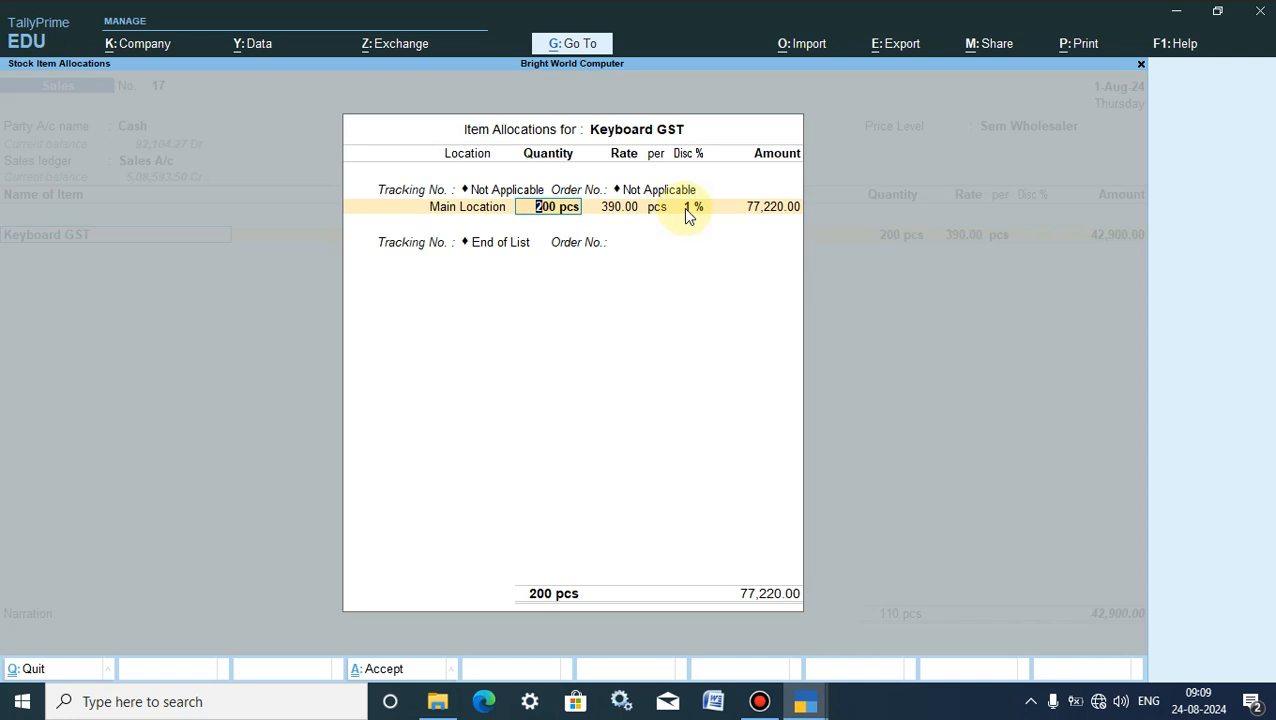
Step: Change the Keyboard GST quantity to 20 pcs at the Sem Wholesaler price level
{"action": "key", "text": "BackSpace"}
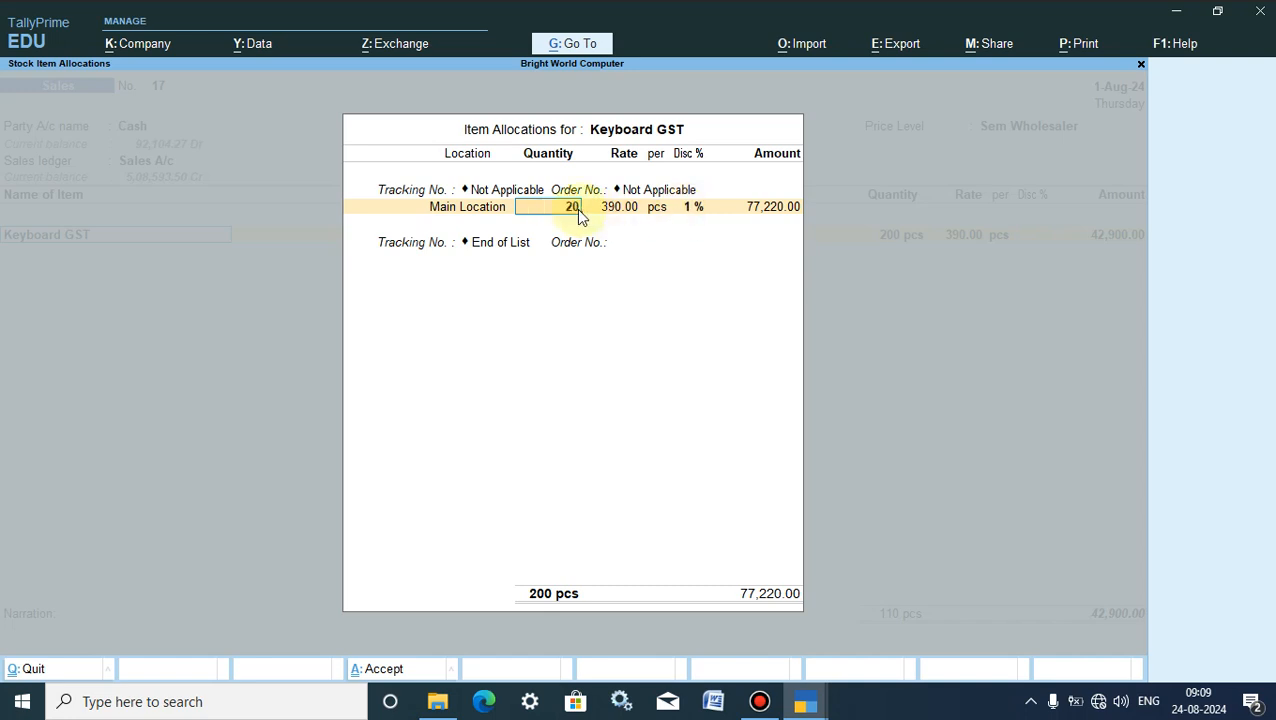
{"action": "key", "text": "Return"}
{"action": "key", "text": "Escape"}
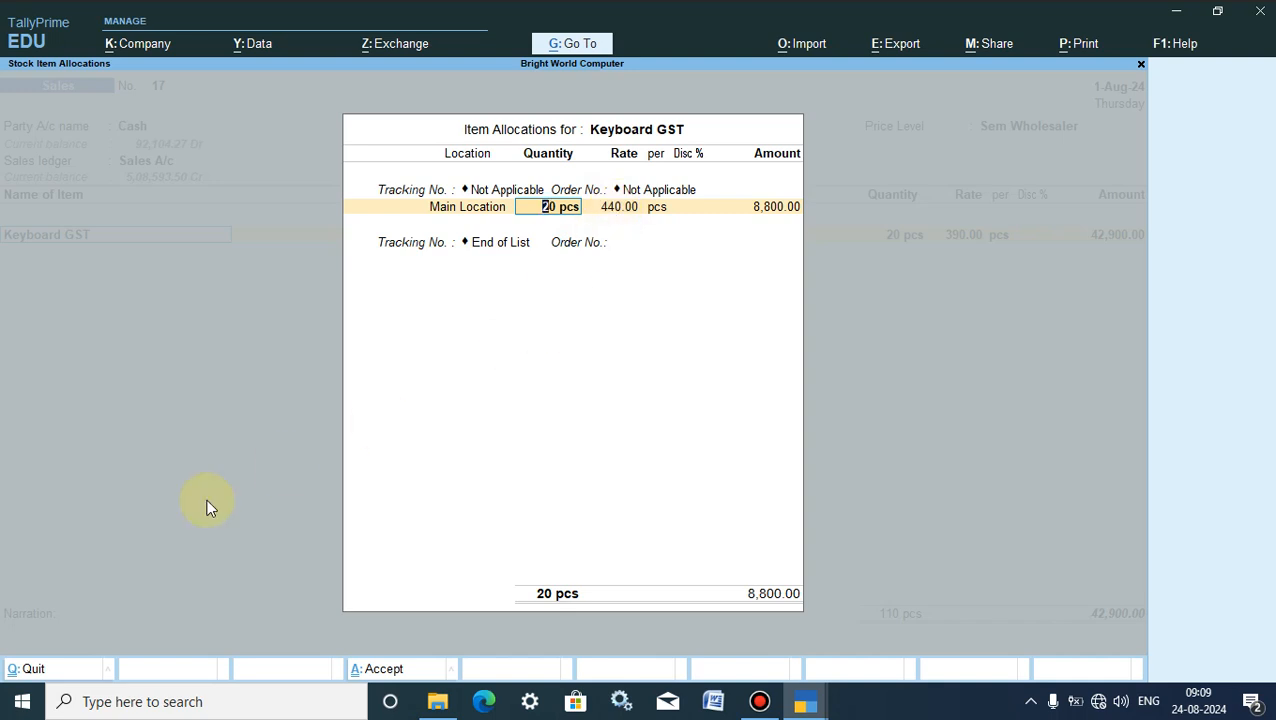
Step: Change the sales voucher's price level to Wholesalers and reopen the Keyboard GST item allocation at its quantity
{"action": "left_click", "coordinate": [33, 676]}
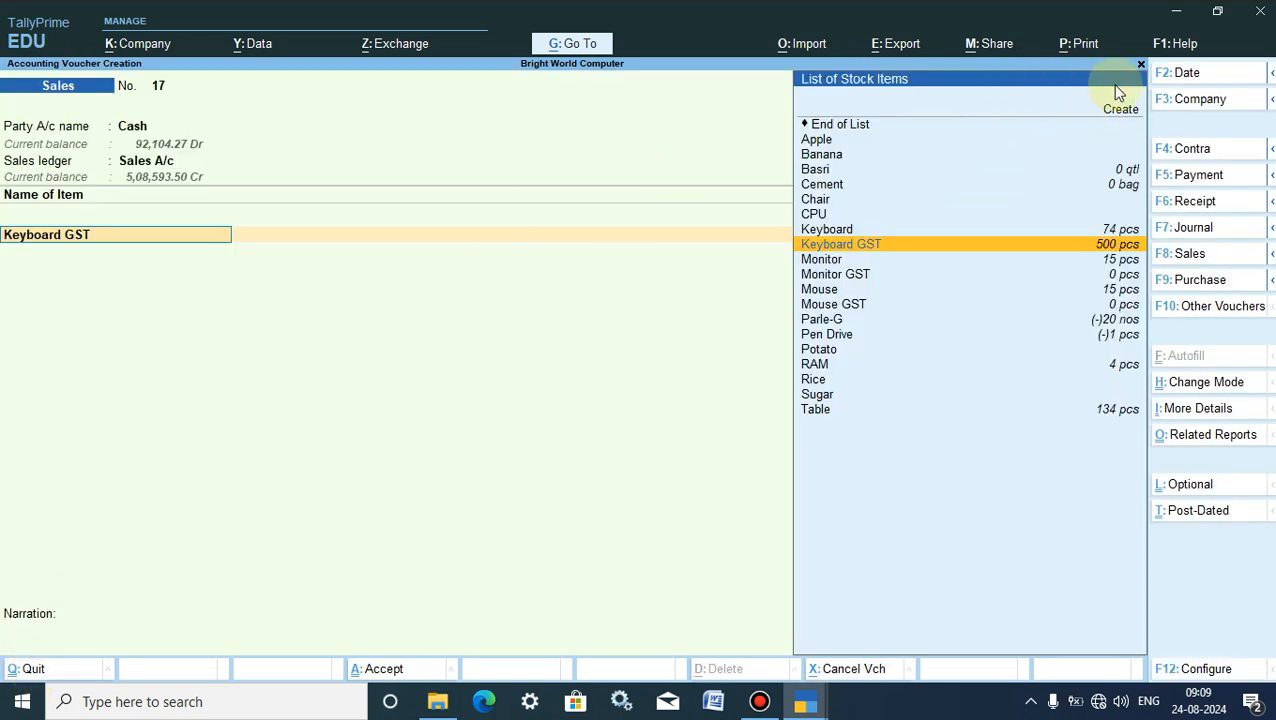
{"action": "key", "text": "BackSpace"}
{"action": "key", "text": "BackSpace"}
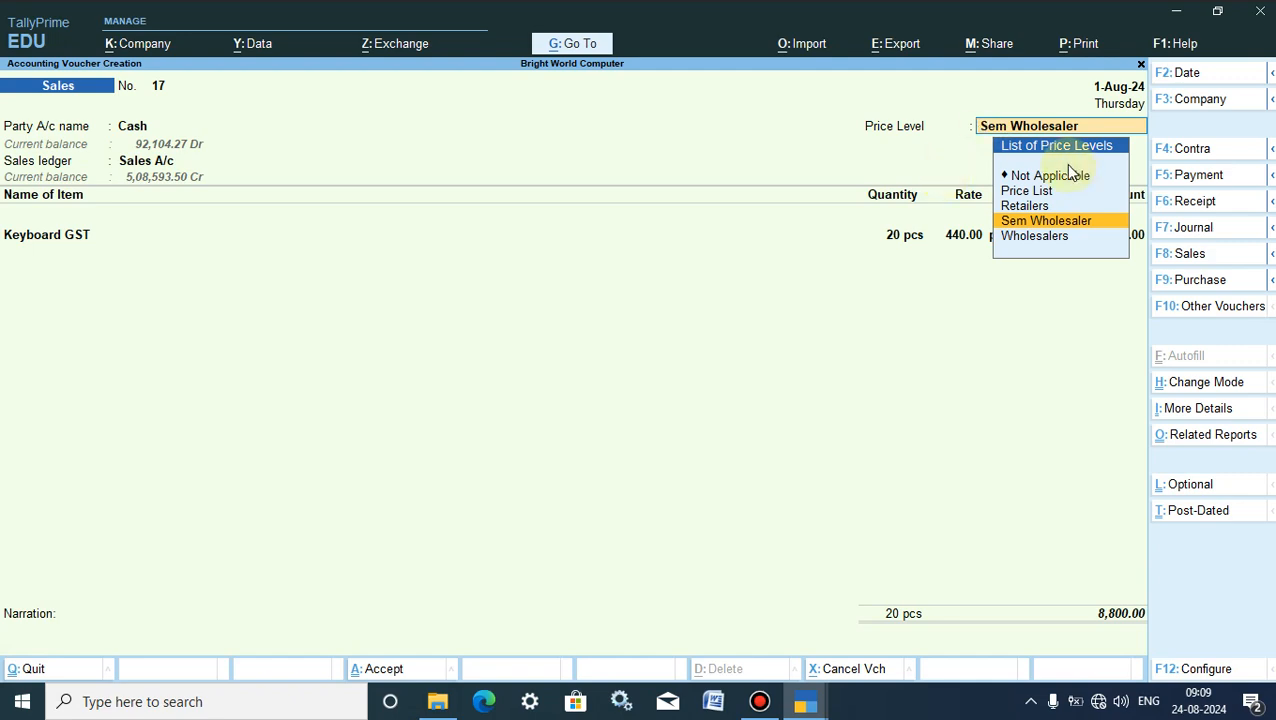
{"action": "left_click", "coordinate": [1031, 240]}
{"action": "key", "text": "Return"}
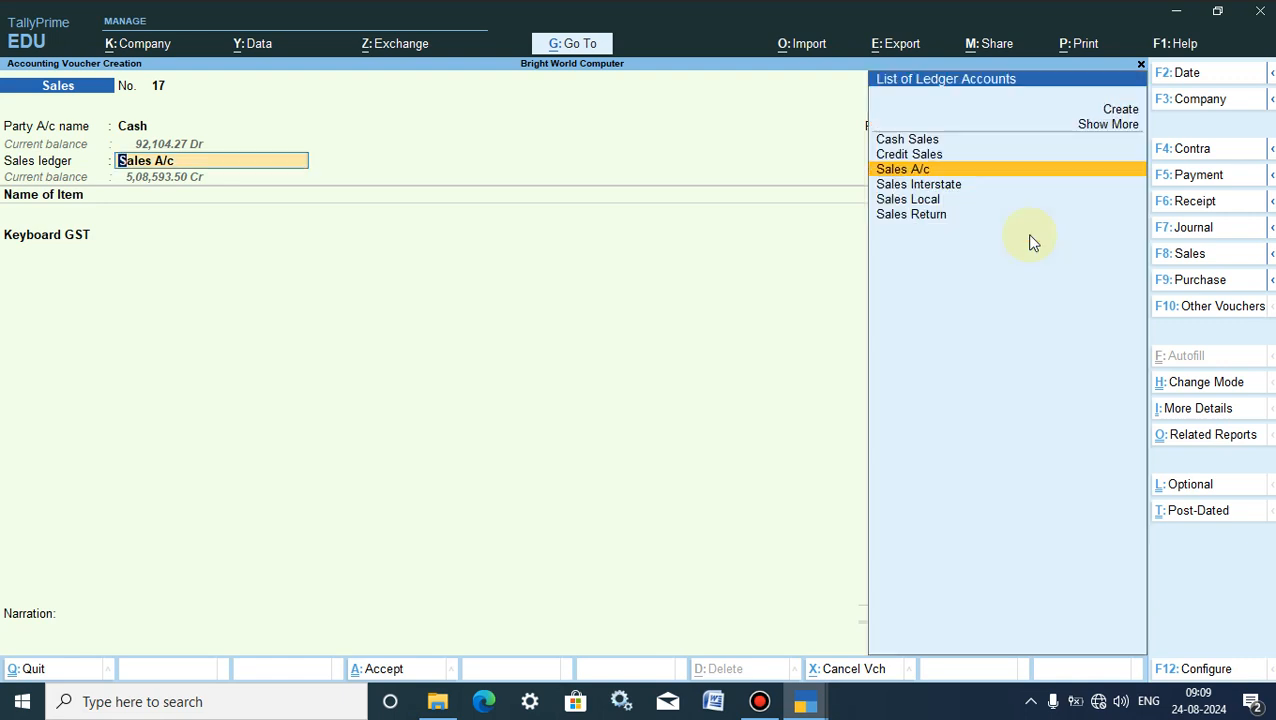
{"action": "key", "text": "Return"}
{"action": "key", "text": "Return"}
{"action": "key", "text": "Return"}
{"action": "key", "text": "Return"}
{"action": "key", "text": "Return"}
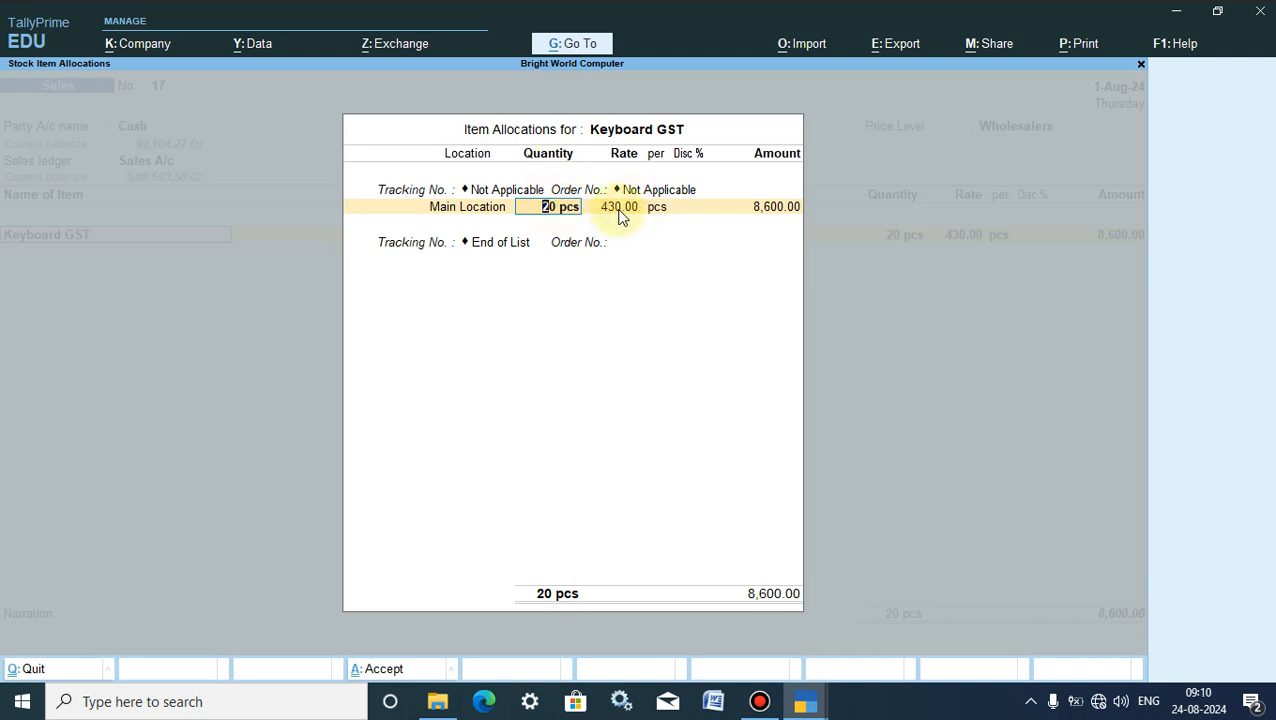
Step: Set the Keyboard GST quantity to 200 pcs at the Wholesalers price level
{"action": "key", "text": "Return"}
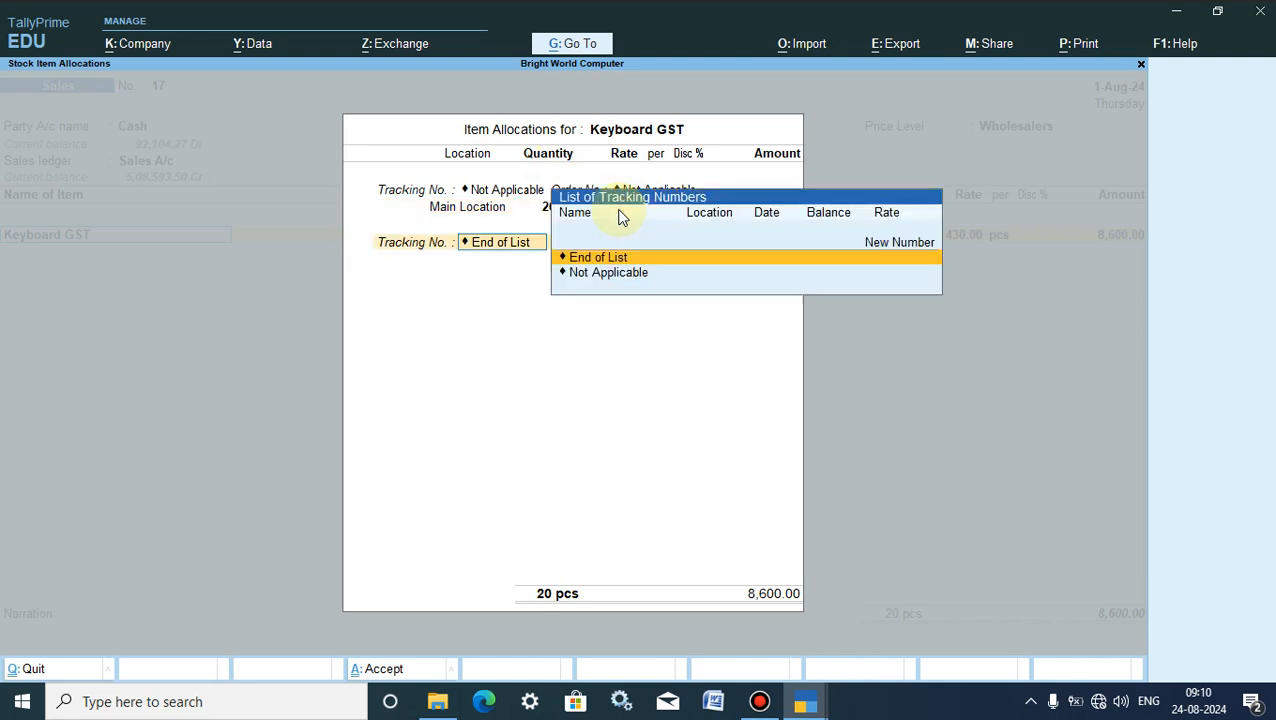
{"action": "key", "text": "BackSpace"}
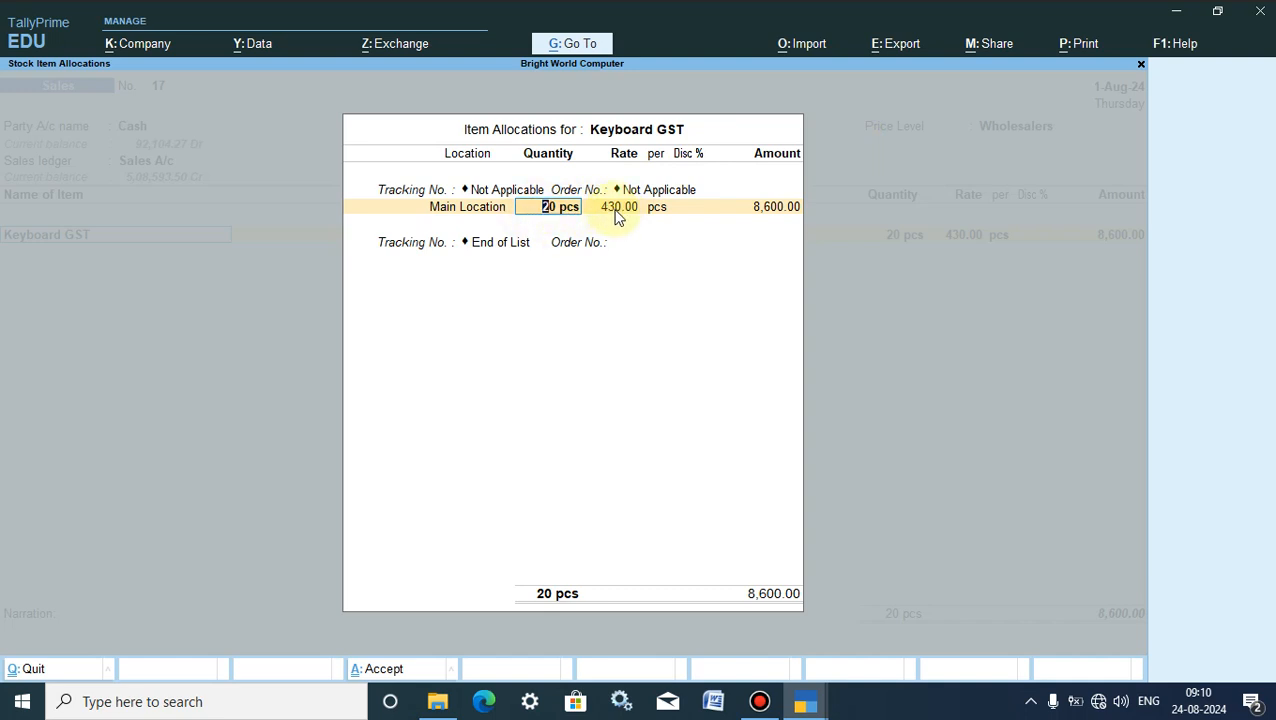
{"action": "type", "text": "200"}
{"action": "key", "text": "Return"}
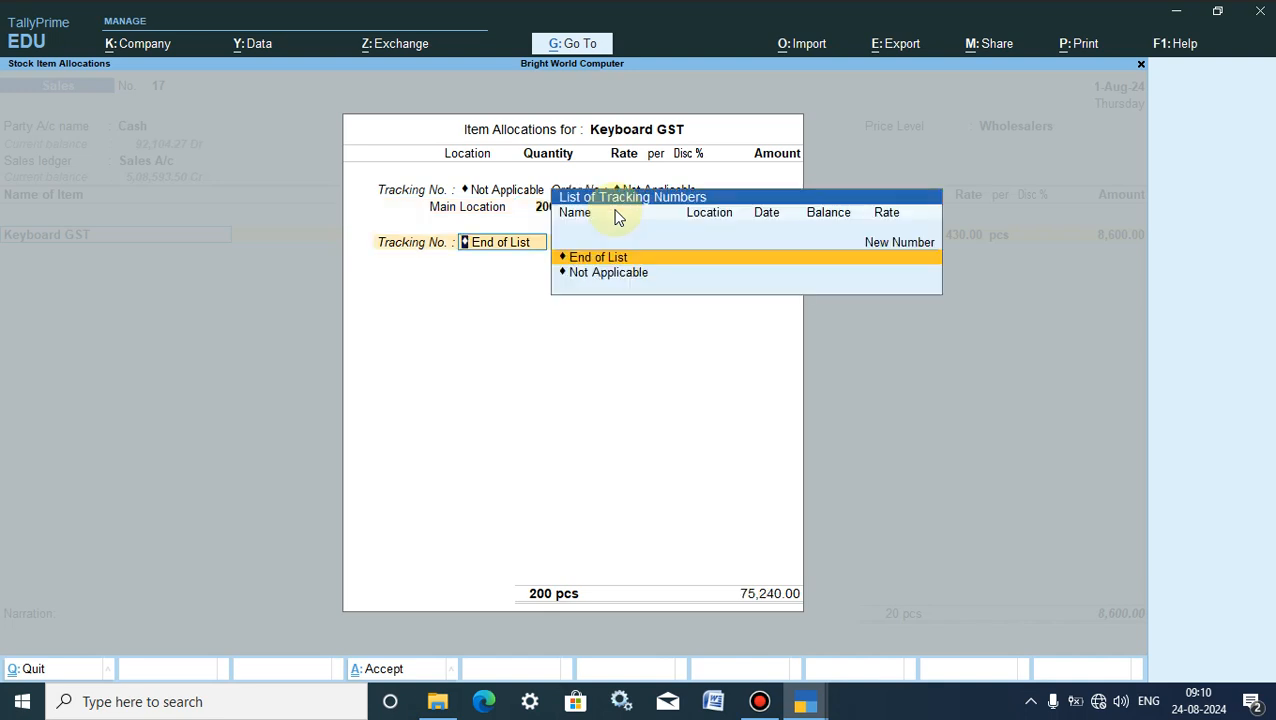
{"action": "key", "text": "Escape"}
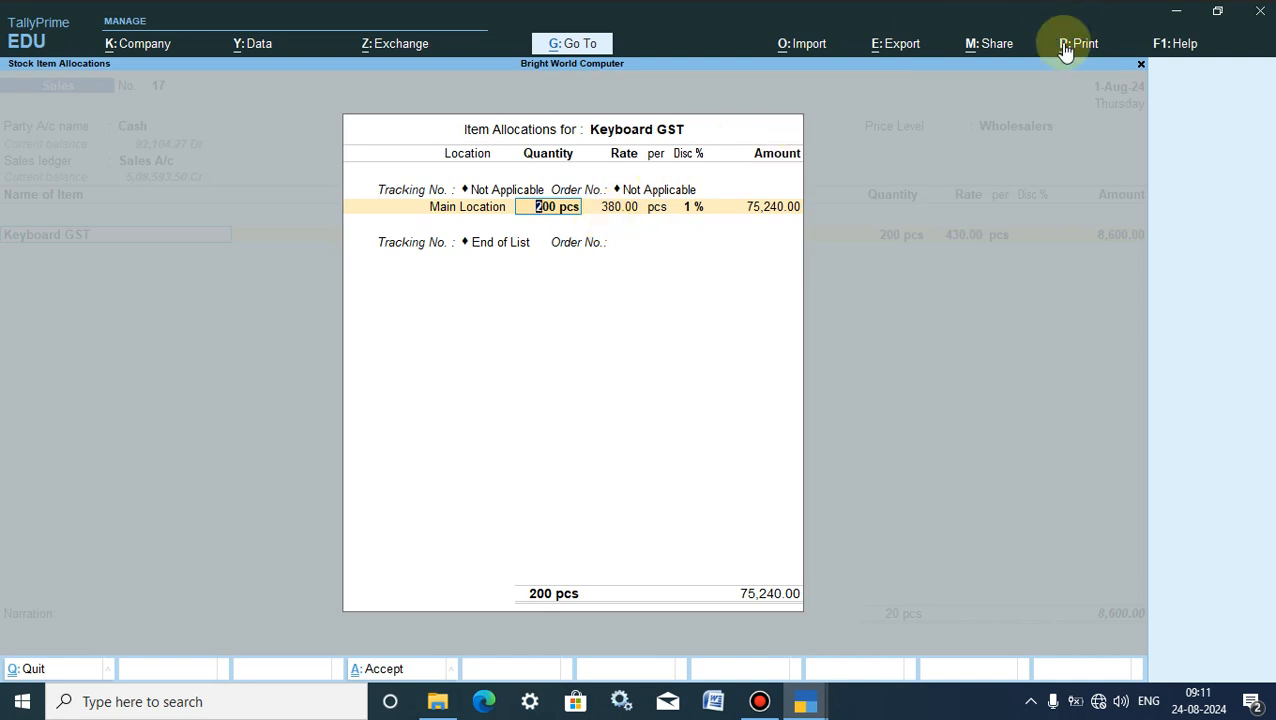
{"action": "left_click", "coordinate": [1177, 16]}
{"action": "right_click", "coordinate": [768, 167]}
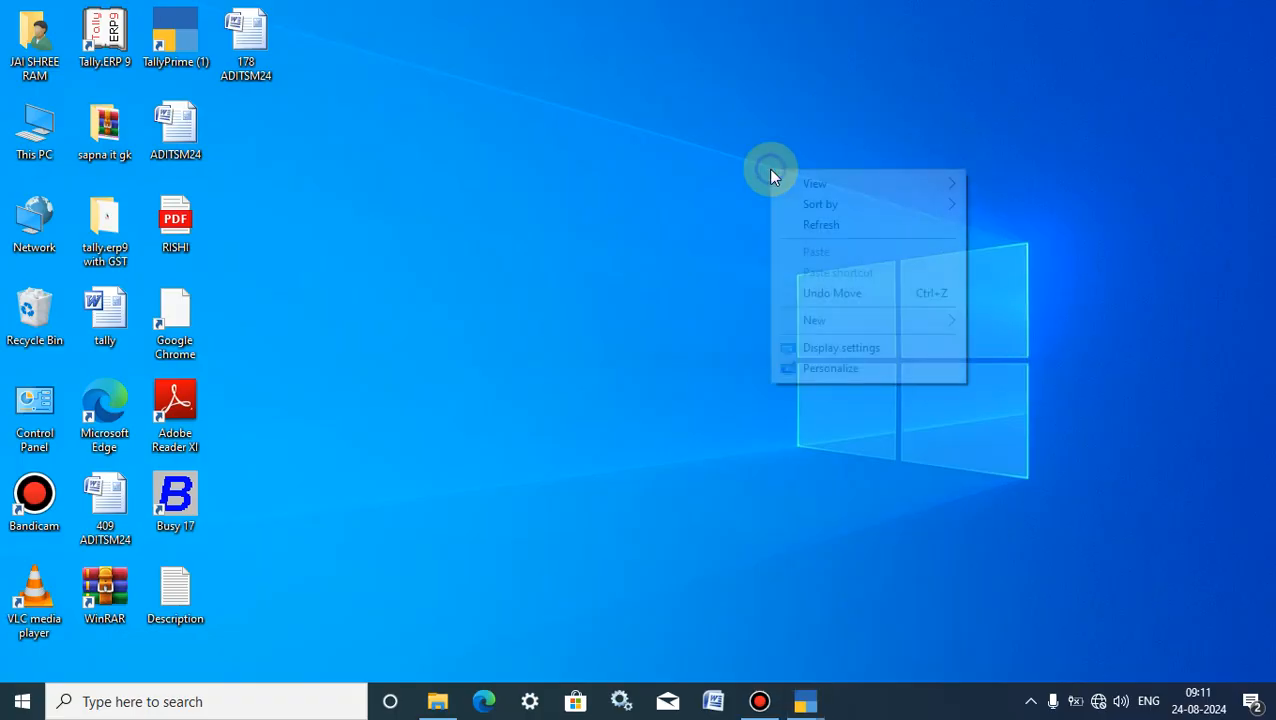
{"action": "left_click", "coordinate": [820, 226]}
{"action": "right_click", "coordinate": [622, 164]}
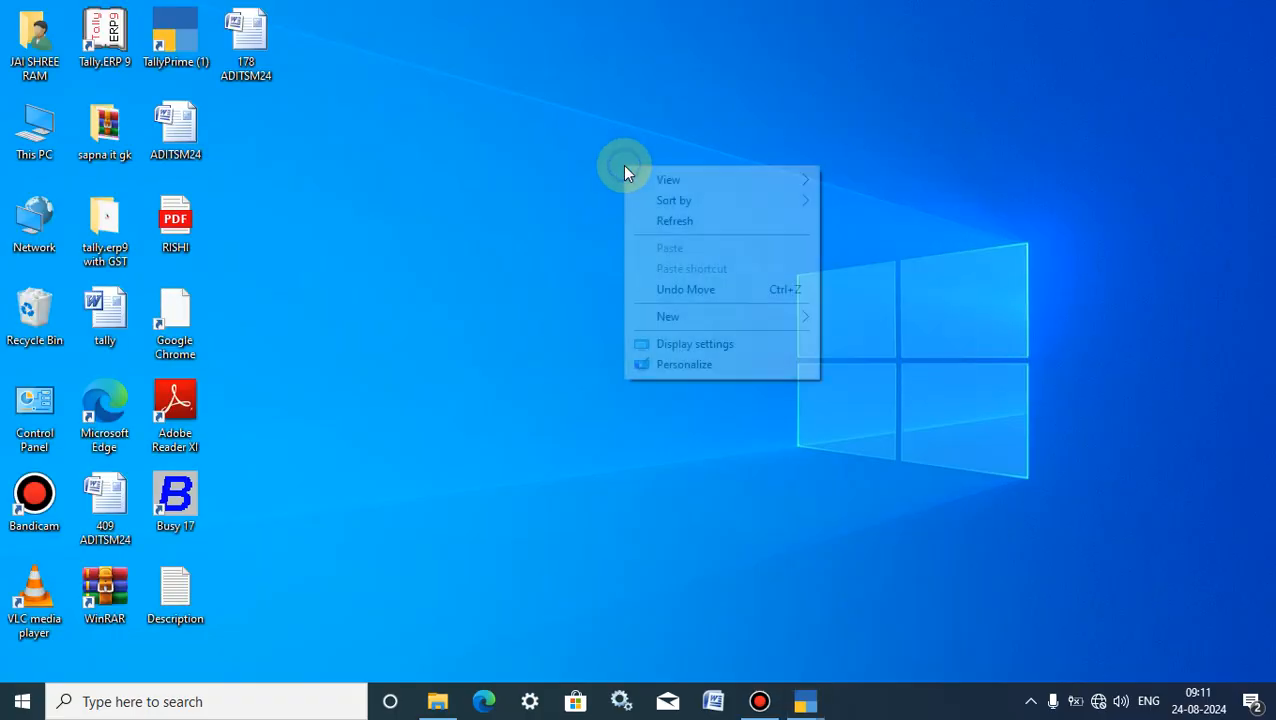
{"action": "left_click", "coordinate": [672, 229]}
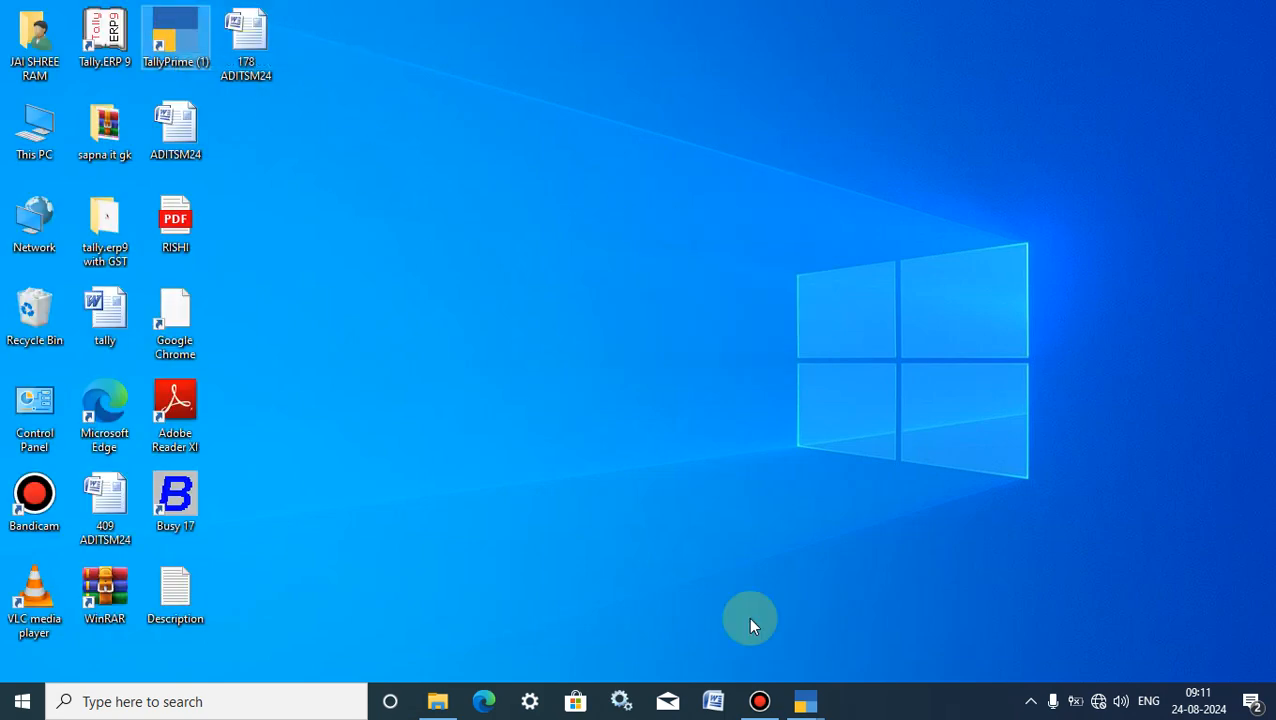
{"action": "left_click", "coordinate": [820, 708]}
{"action": "left_click", "coordinate": [712, 640]}
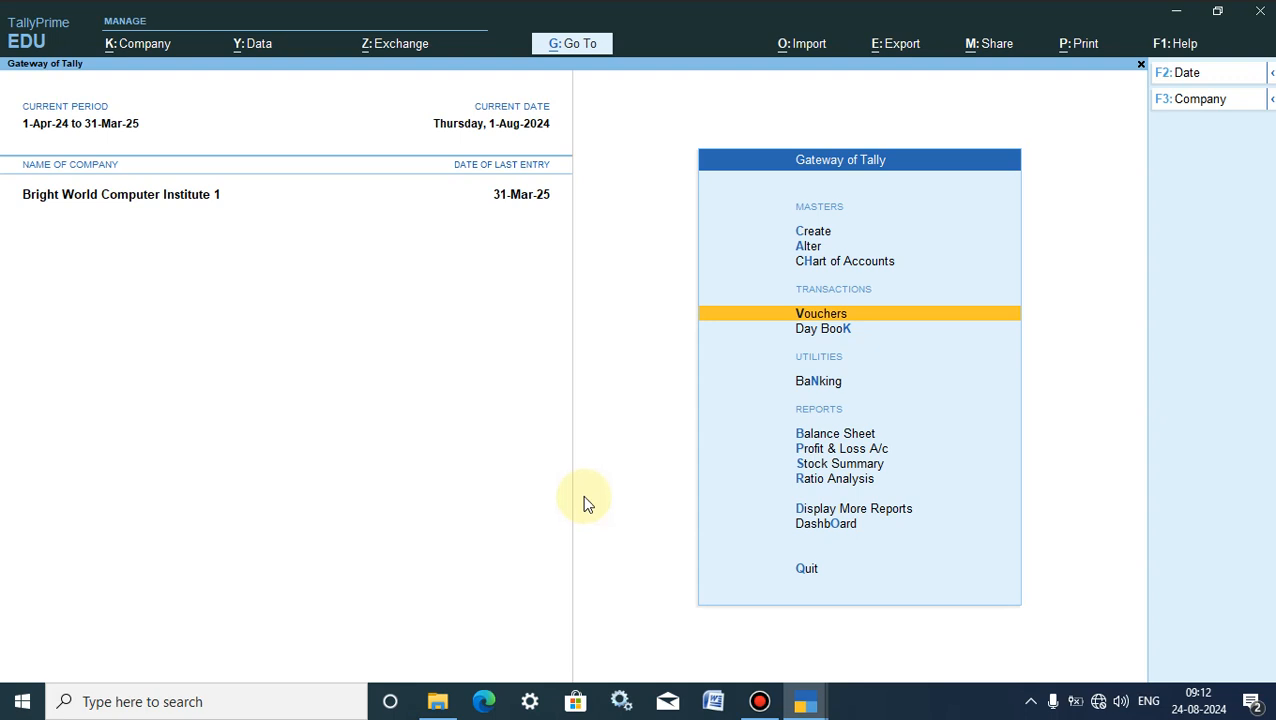
Step: Review the interest calculation, multiple price levels and discount column options in the company features of Bright World Computer Institute 1, and accept them
{"action": "key", "text": "F11"}
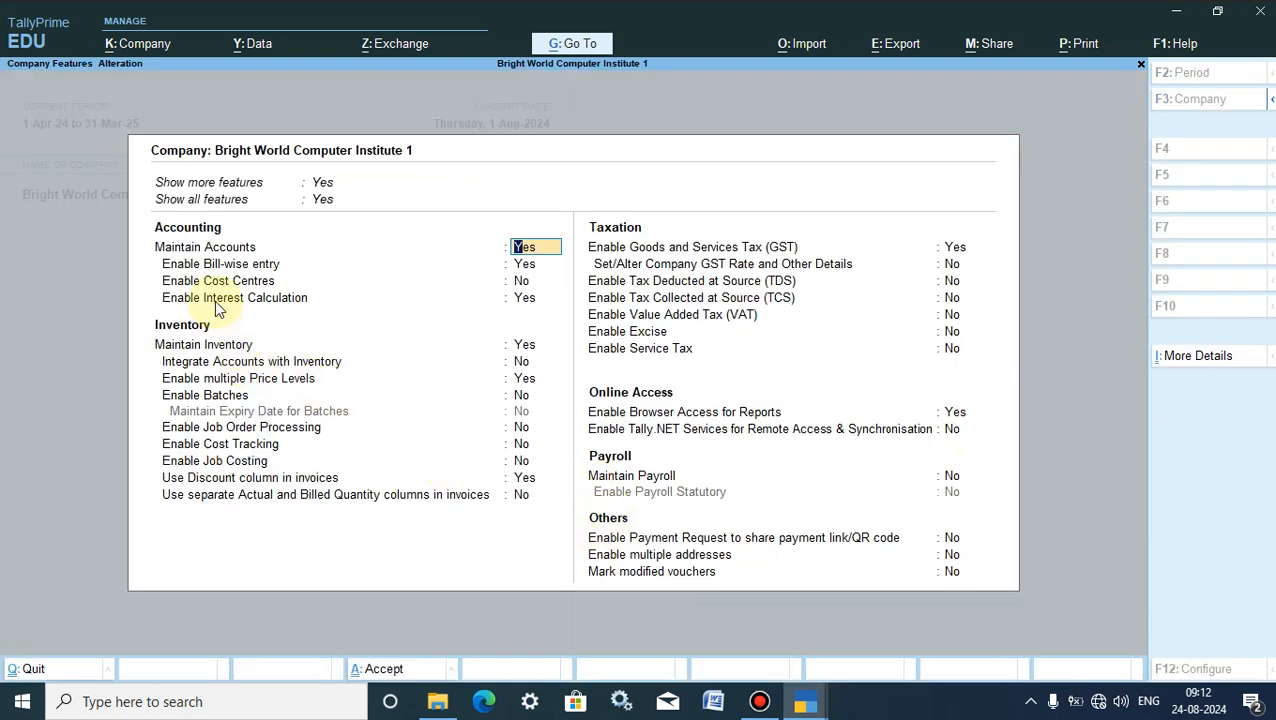
{"action": "left_click", "coordinate": [438, 702]}
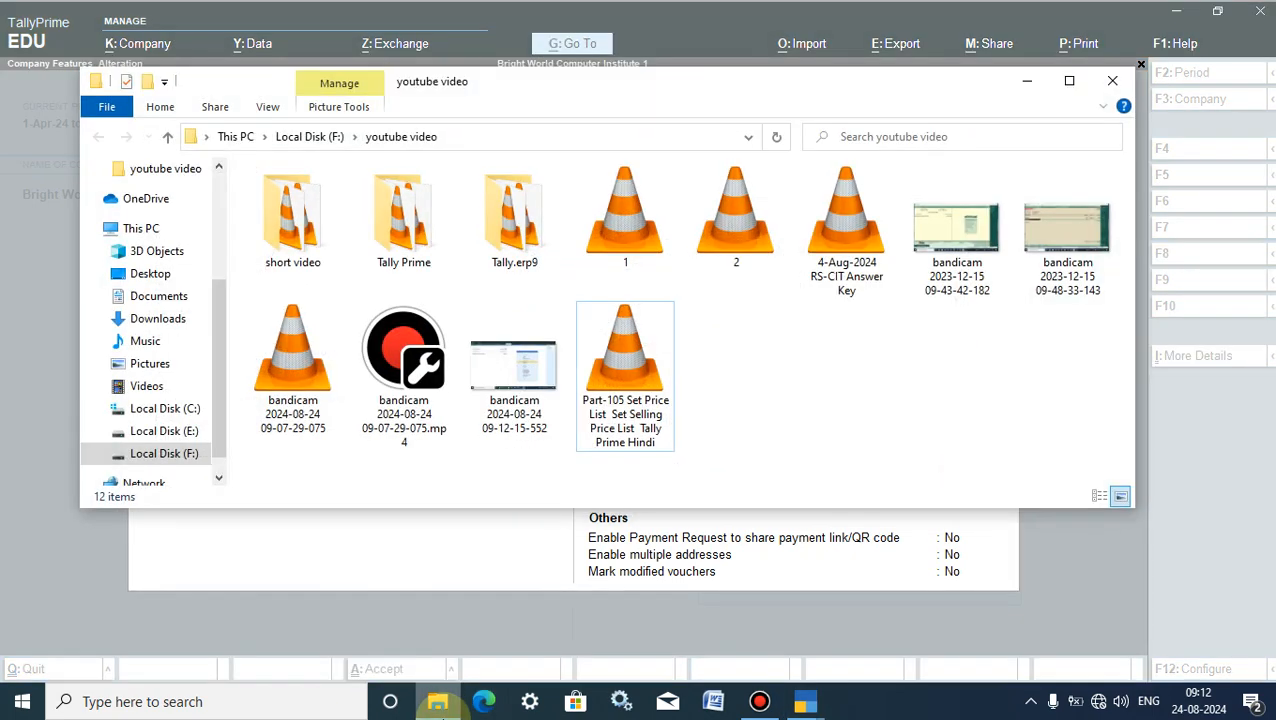
{"action": "left_click", "coordinate": [438, 702]}
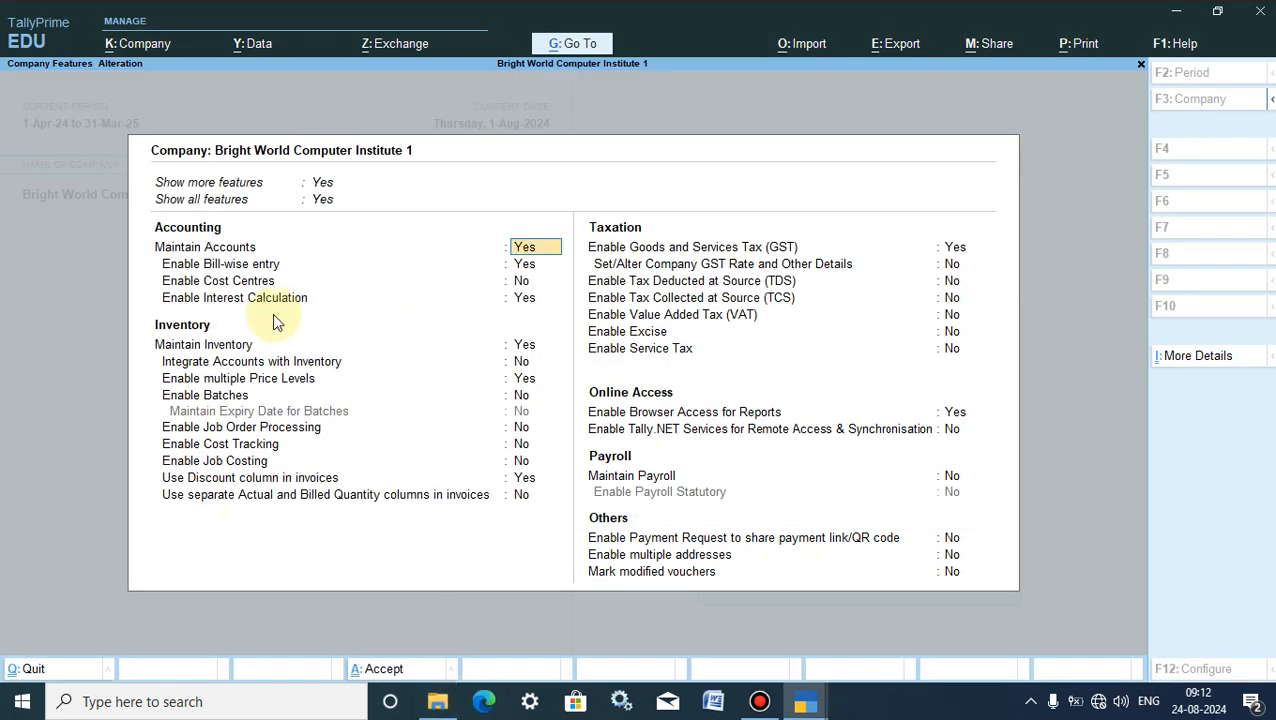
{"action": "left_click", "coordinate": [244, 298]}
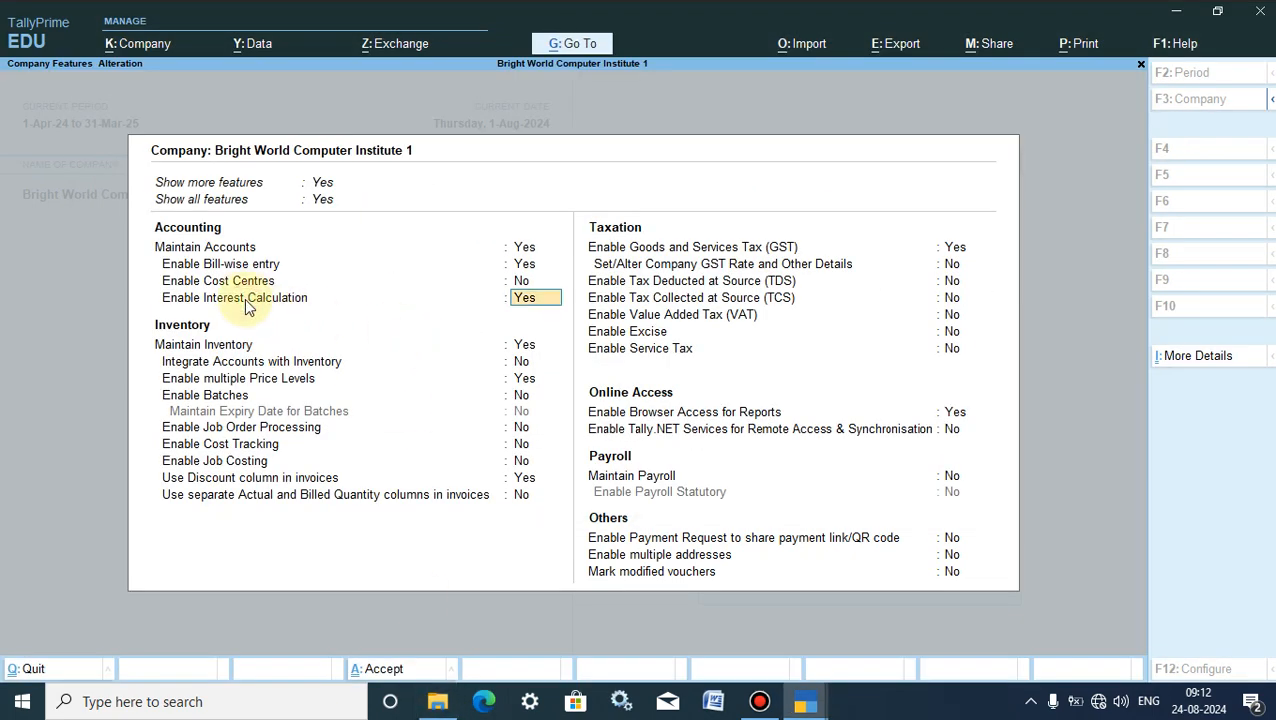
{"action": "left_click", "coordinate": [230, 378]}
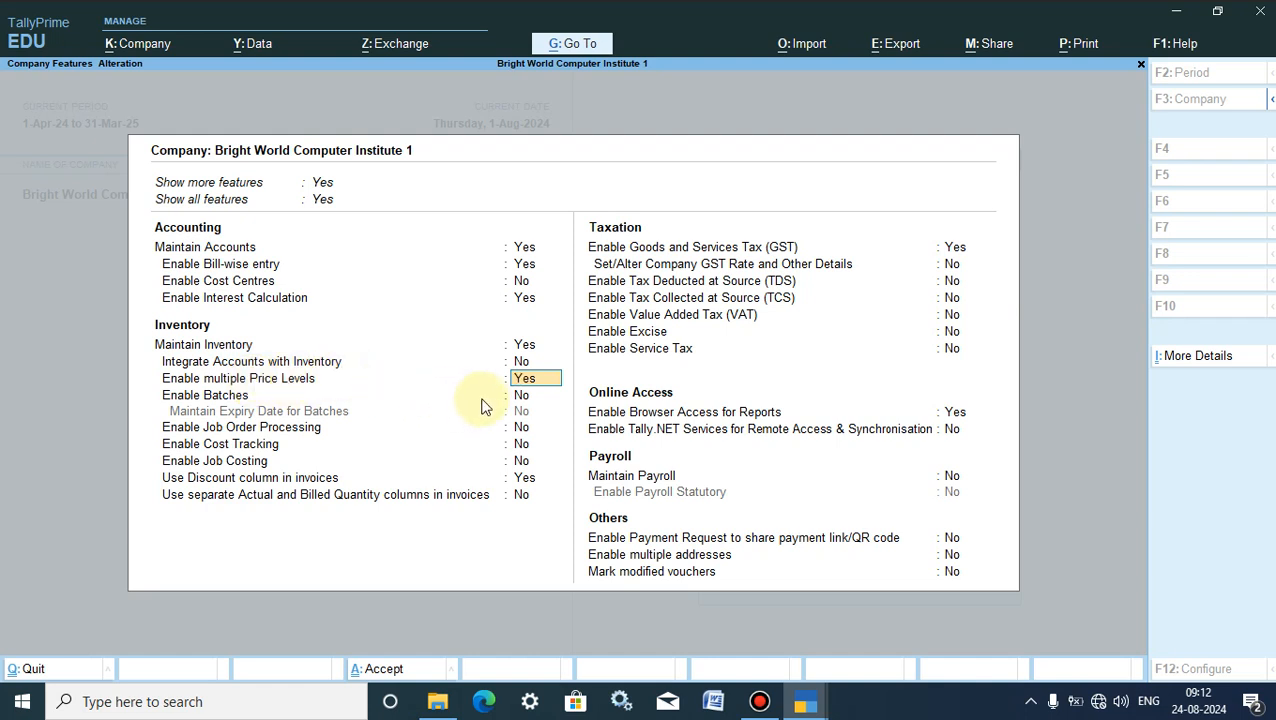
{"action": "left_click", "coordinate": [250, 477]}
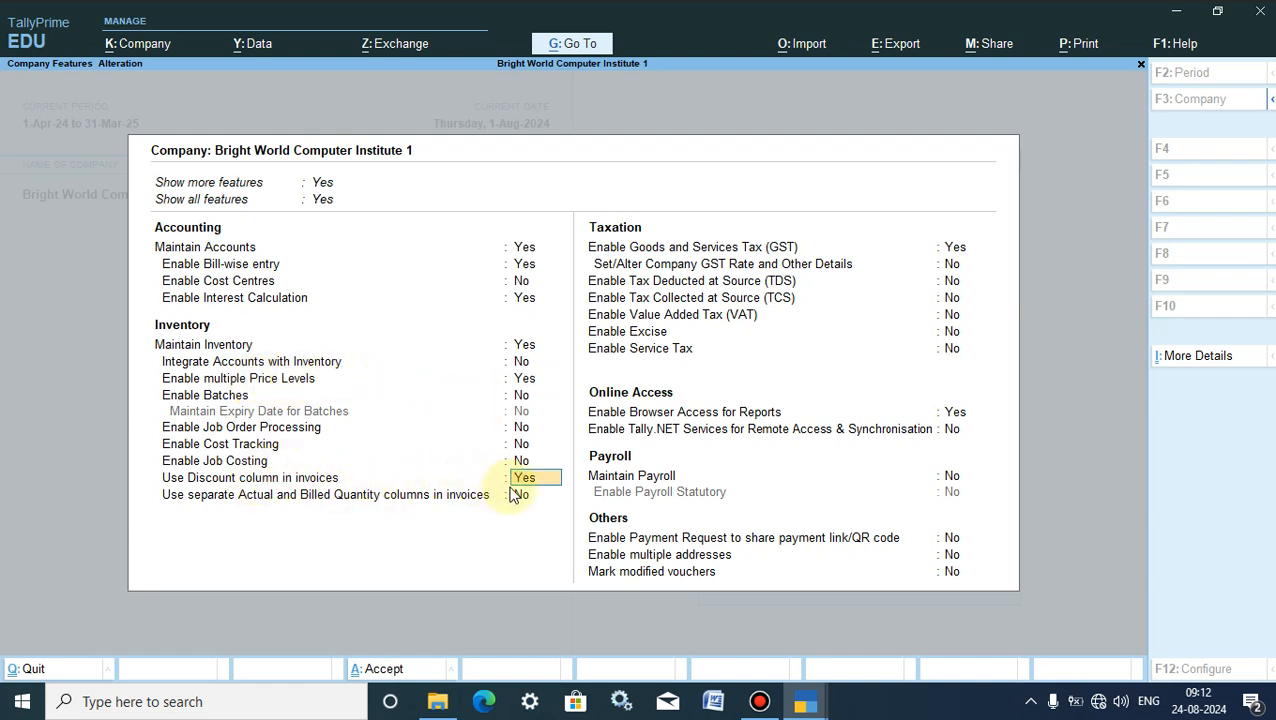
{"action": "left_click", "coordinate": [378, 675]}
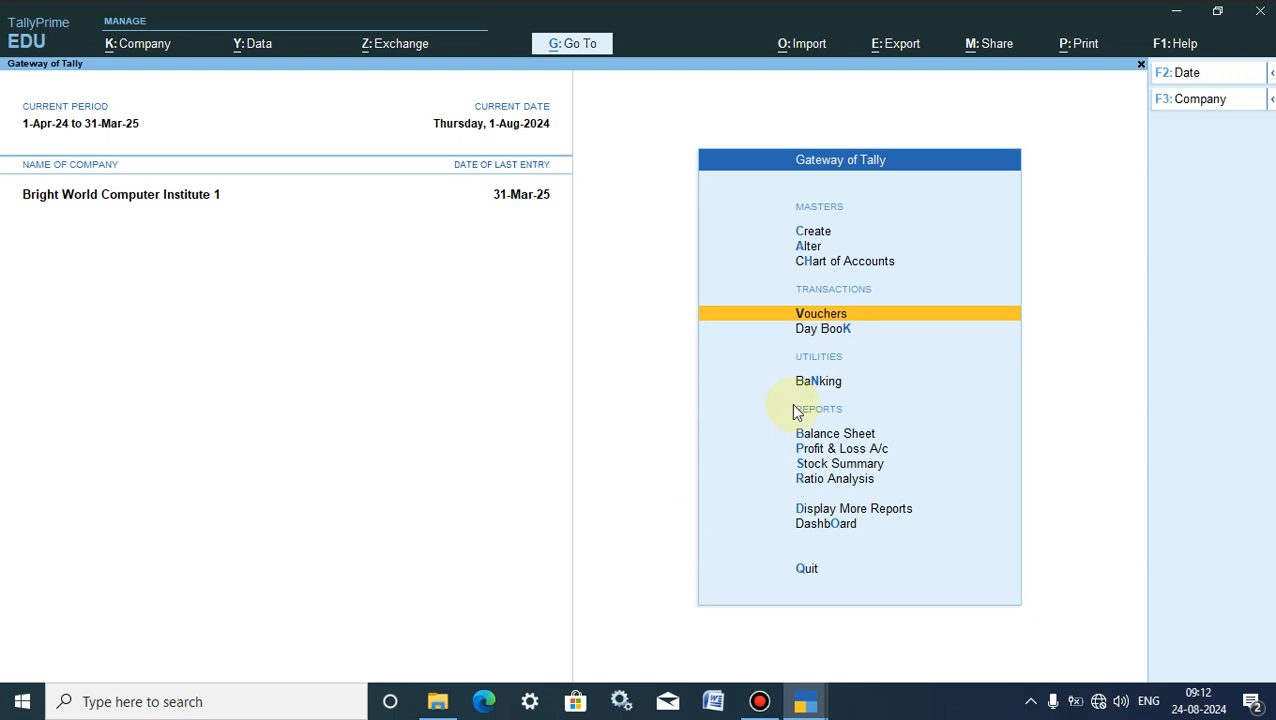
Step: Open the company price levels for creation and add Retailers as the second price level
{"action": "left_click", "coordinate": [814, 231]}
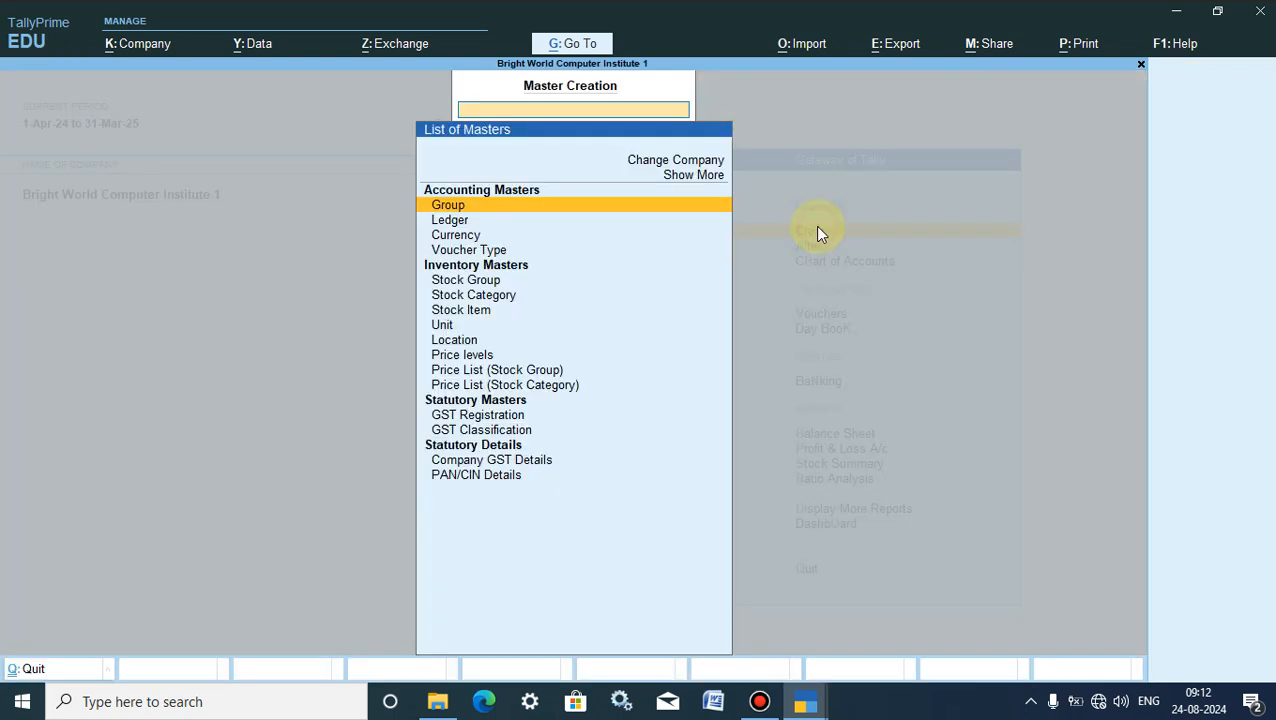
{"action": "left_click", "coordinate": [469, 360]}
{"action": "left_click", "coordinate": [469, 360]}
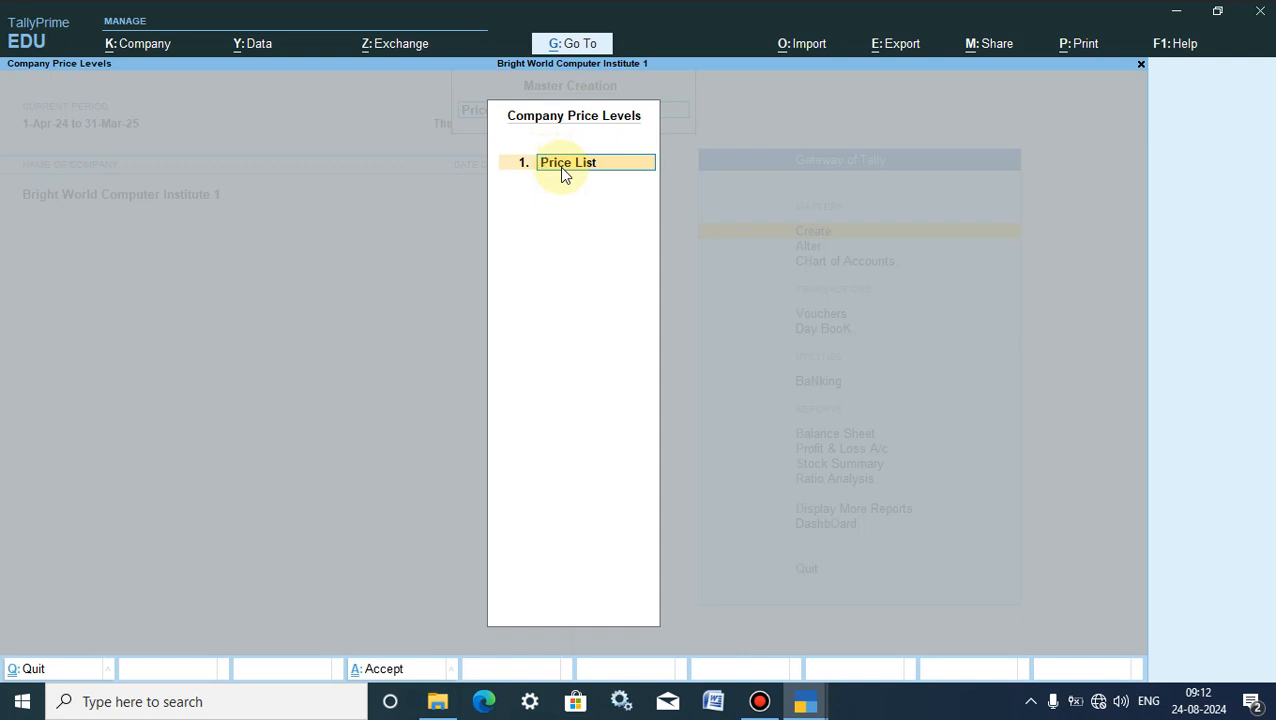
{"action": "key", "text": "Return"}
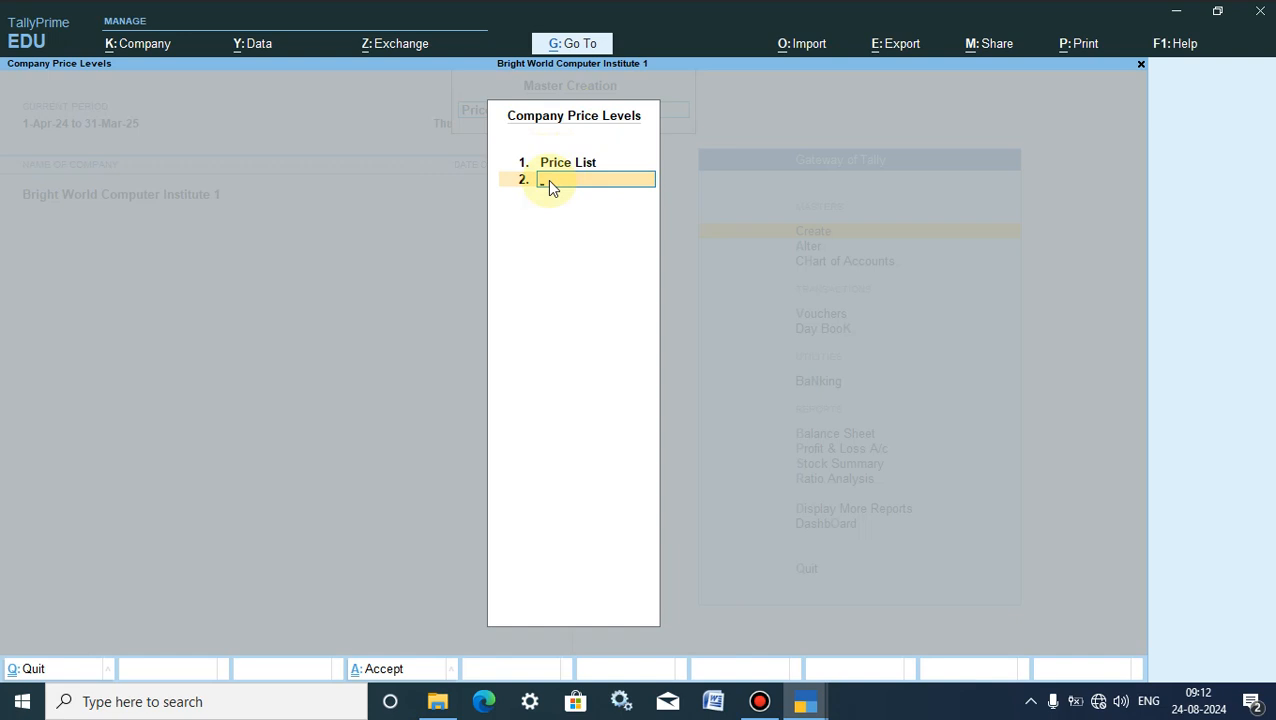
{"action": "type", "text": "Retailers"}
{"action": "key", "text": "Return"}
{"action": "type", "text": "Wh"}
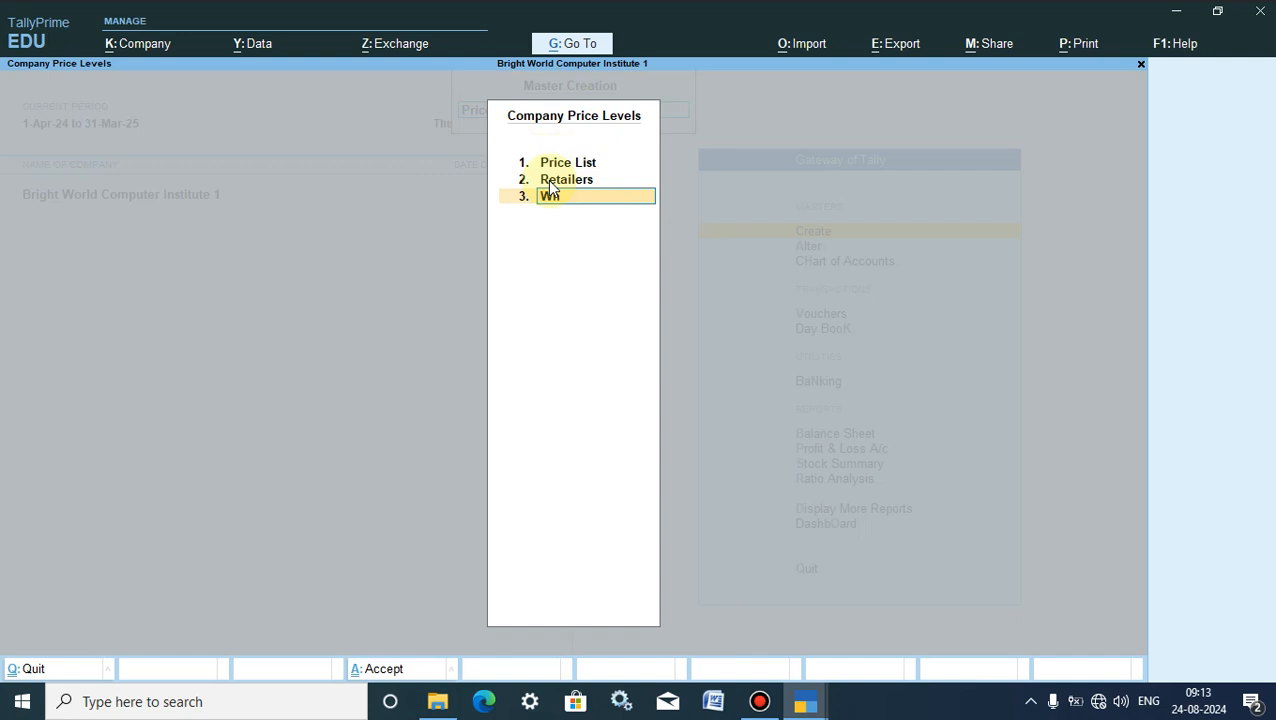
{"action": "type", "text": "olesales"}
{"action": "key", "text": "Return"}
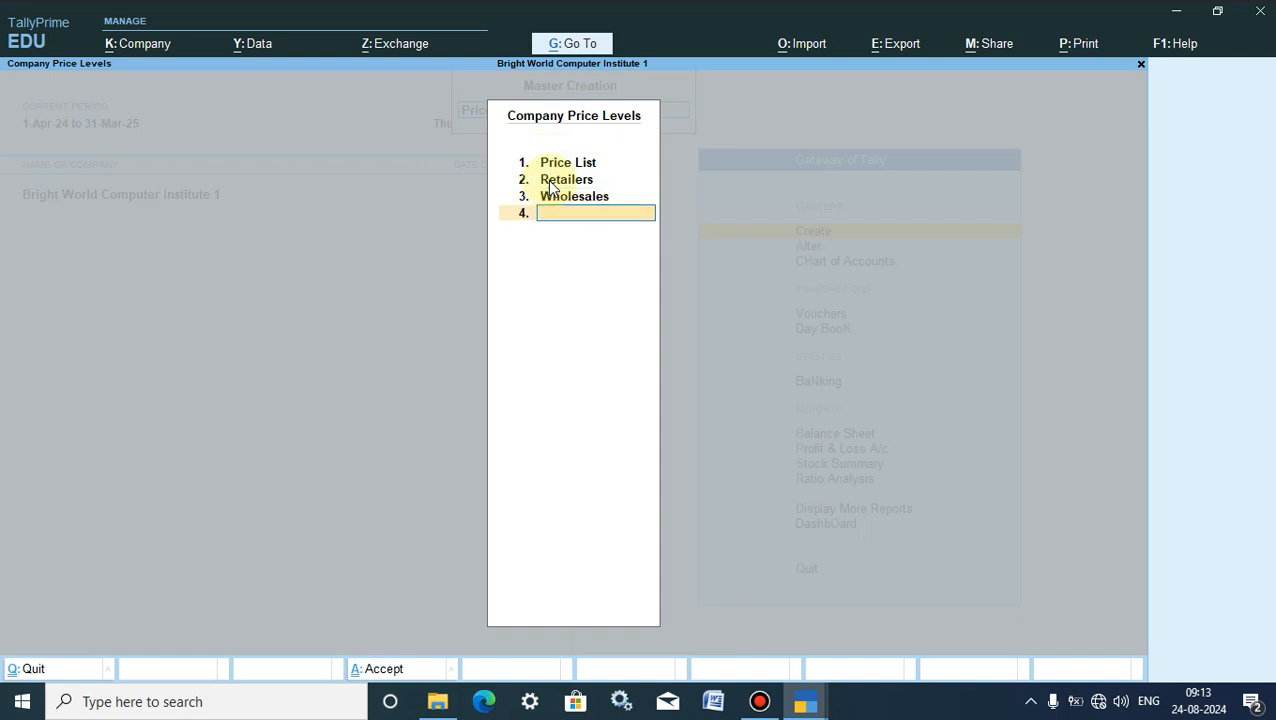
{"action": "key", "text": "BackSpace"}
{"action": "type", "text": "Semi"}
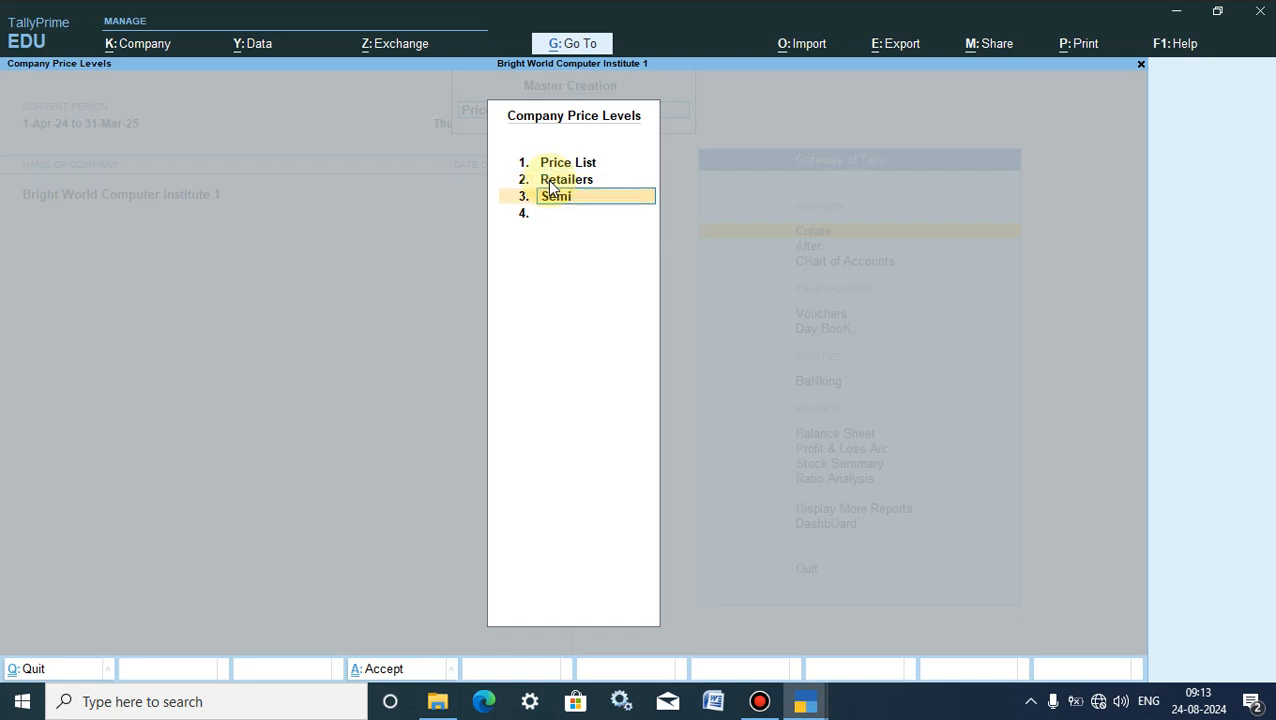
{"action": "key", "text": "Return"}
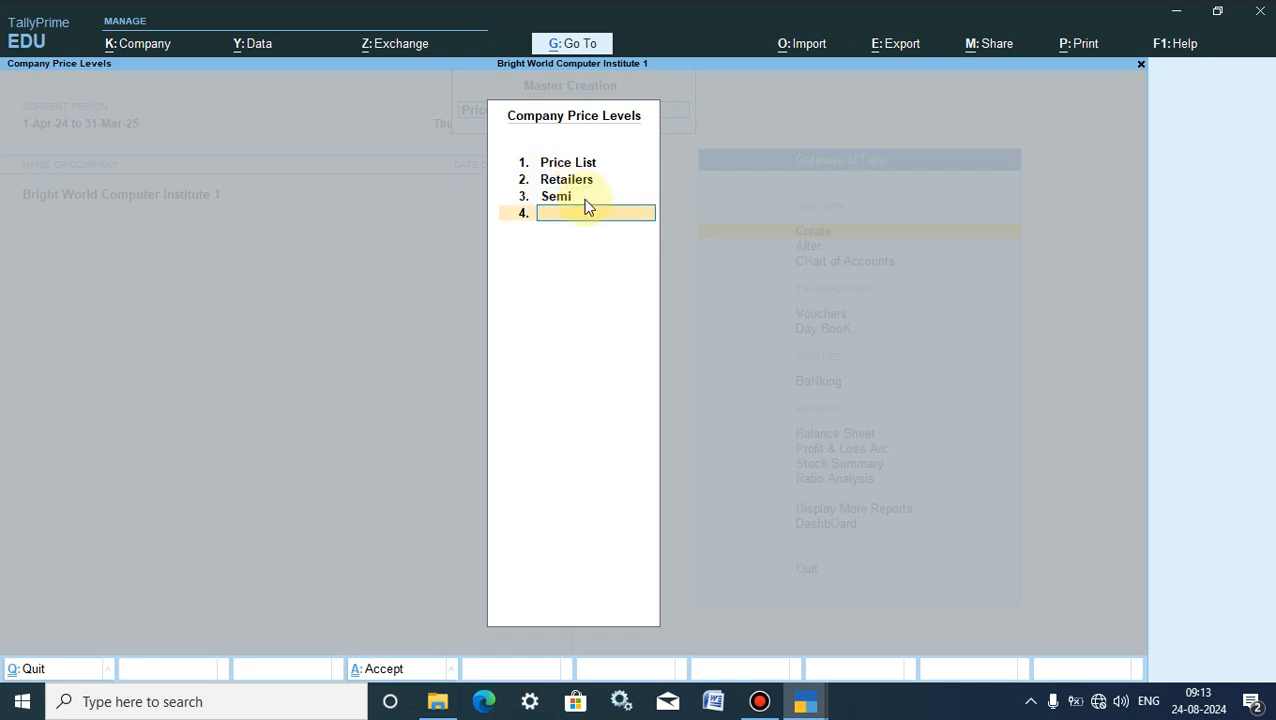
{"action": "key", "text": "BackSpace"}
Step: Enter Semi Wholesalers as the third company price level
{"action": "type", "text": "Sem"}
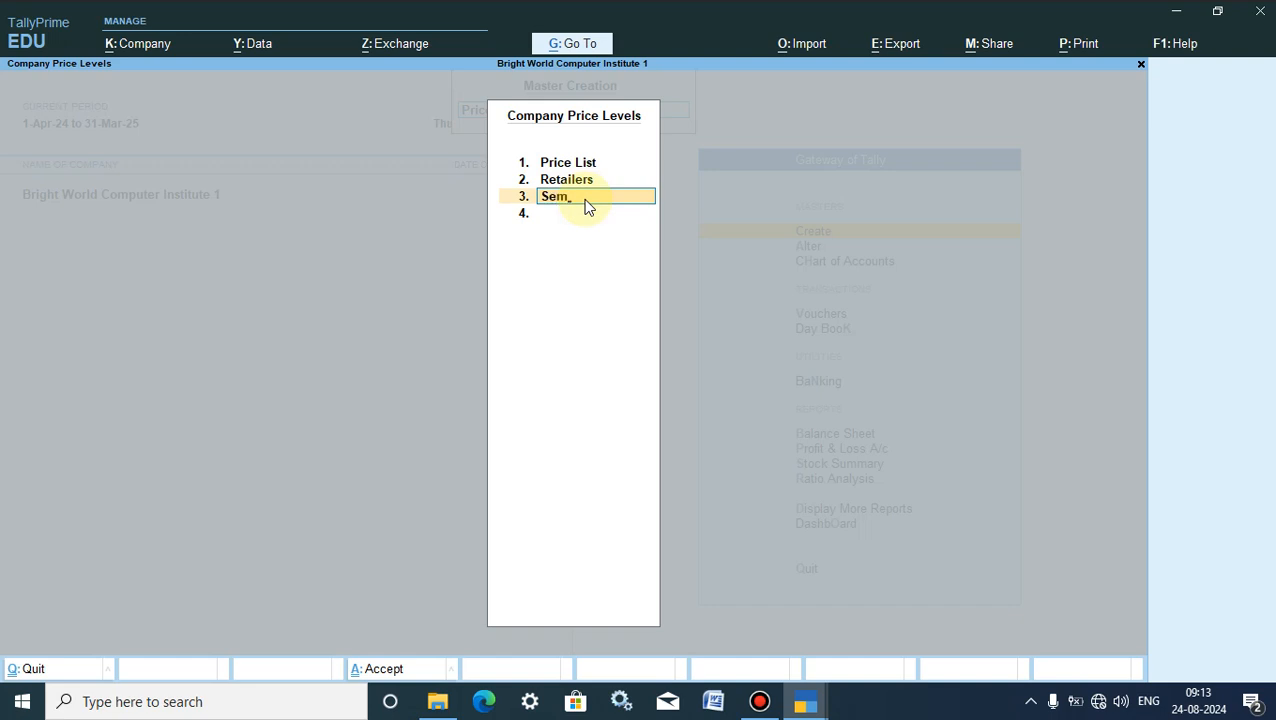
{"action": "type", "text": "i Wholesalesr"}
{"action": "key", "text": "BackSpace"}
{"action": "key", "text": "BackSpace"}
{"action": "type", "text": "rs"}
{"action": "key", "text": "Return"}
Step: Add Wholesalers as the fourth company price level and save the price levels
{"action": "type", "text": "Wholes"}
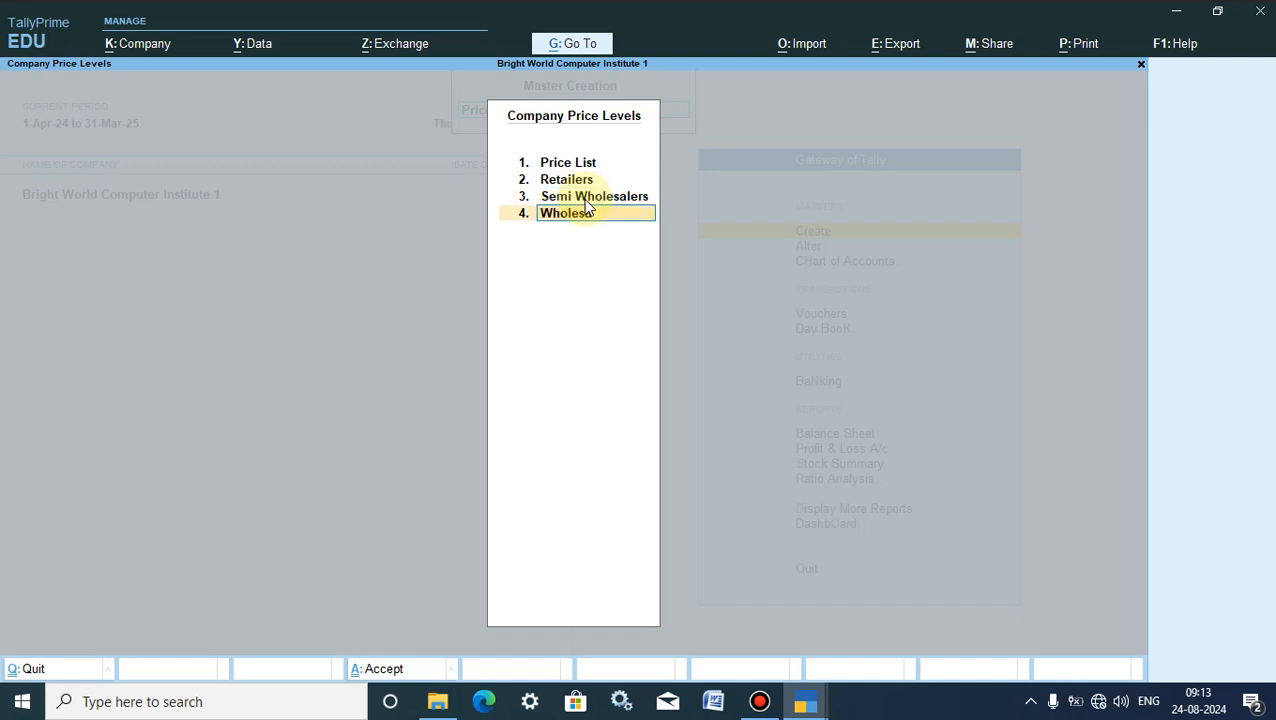
{"action": "type", "text": "alers"}
{"action": "key", "text": "BackSpace"}
{"action": "type", "text": "rs"}
{"action": "key", "text": "Return"}
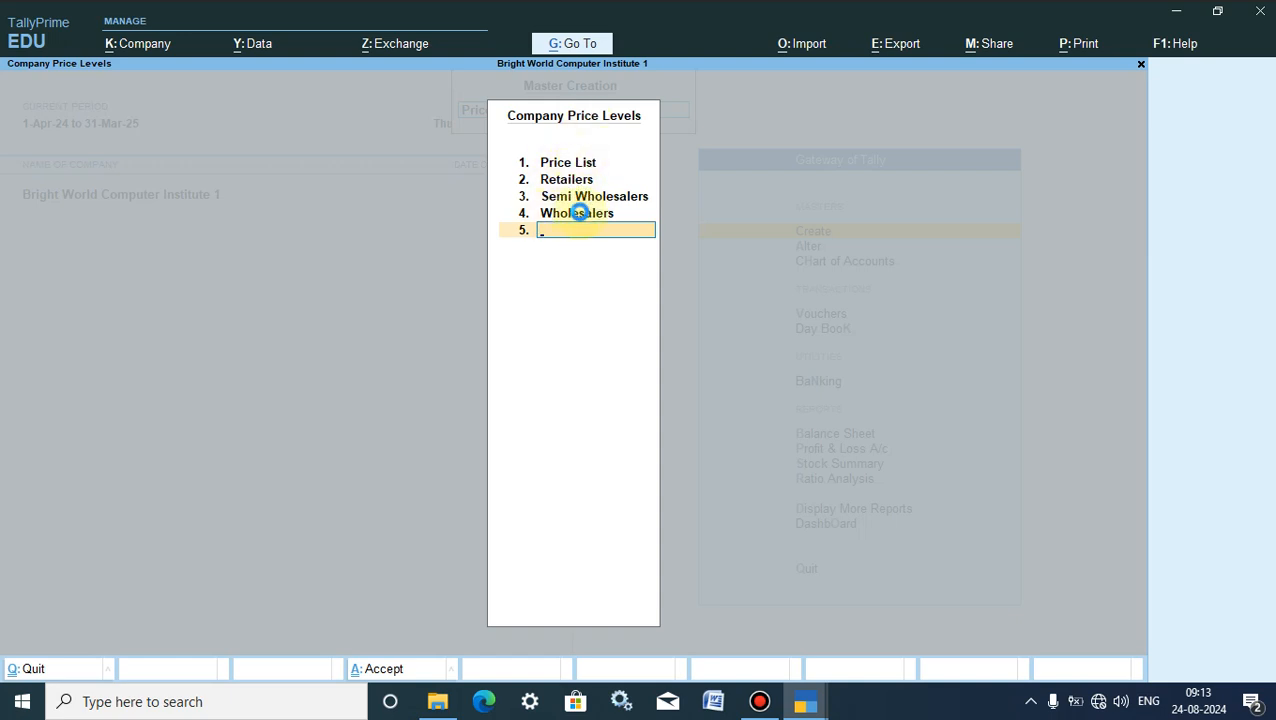
{"action": "key", "text": "Return"}
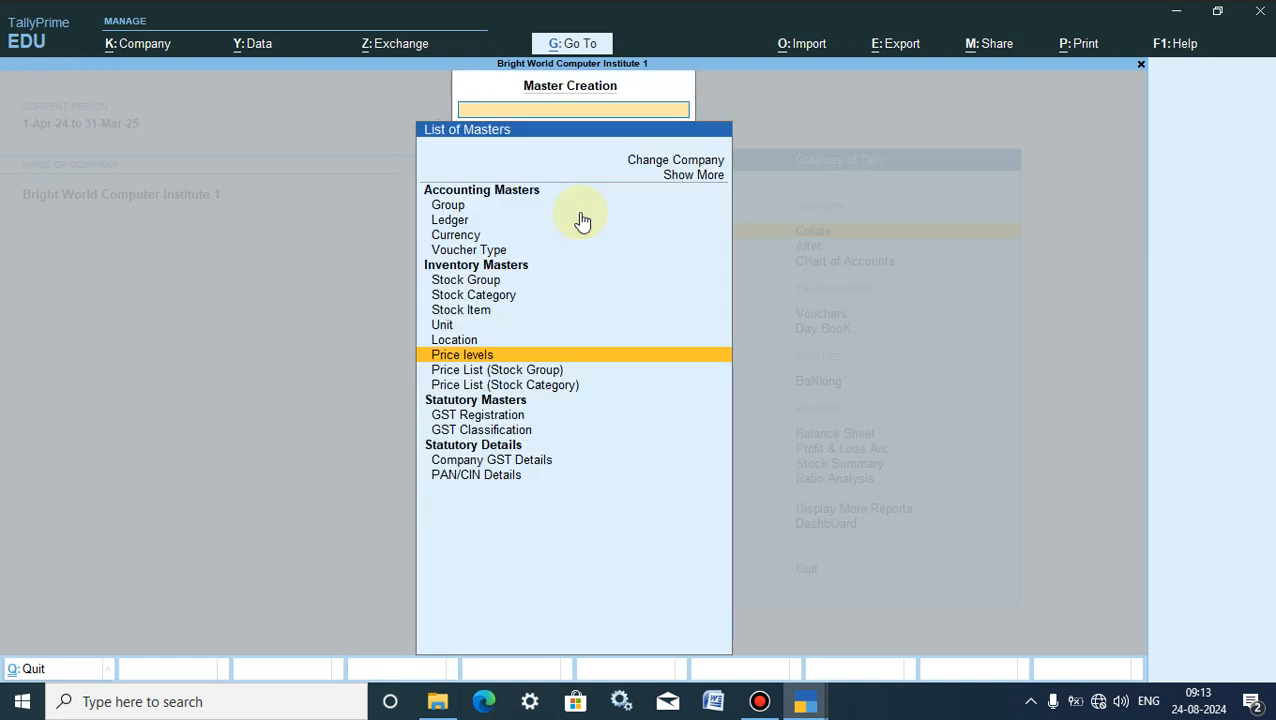
Step: Start a stock group price list for All Items at the Retailers price level, applicable from 1-Aug-24
{"action": "left_click", "coordinate": [470, 372]}
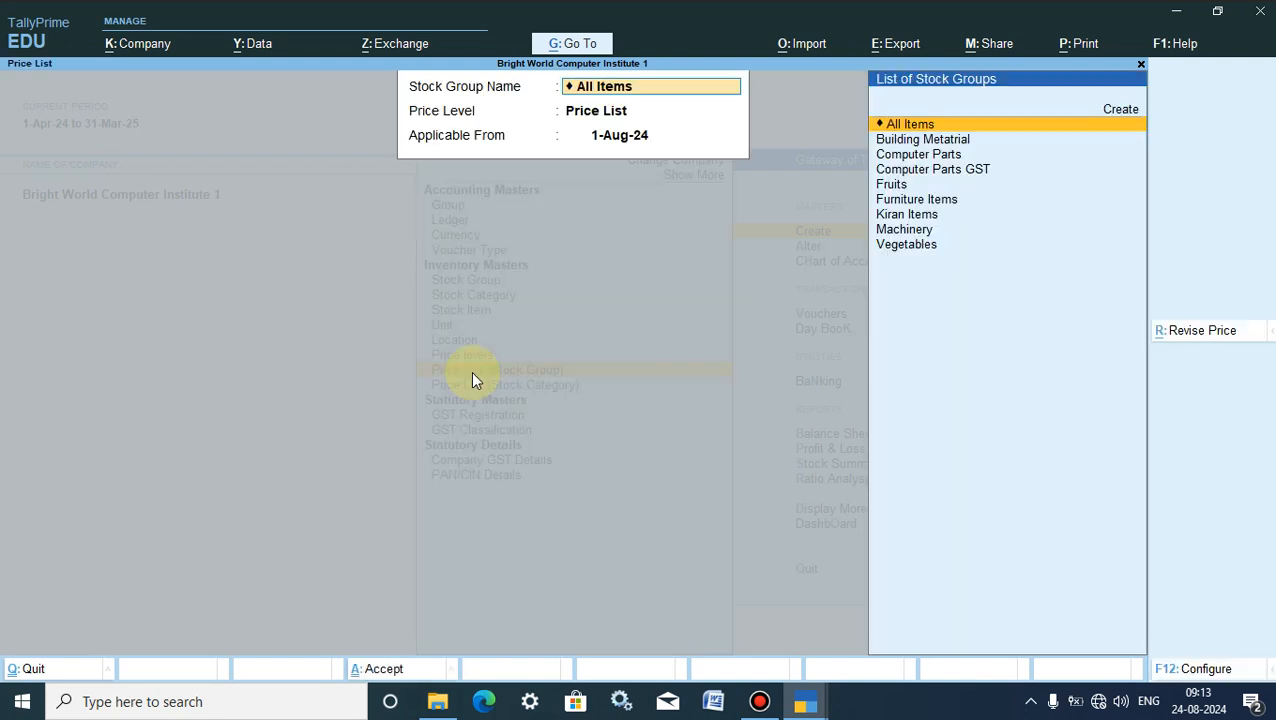
{"action": "left_click", "coordinate": [603, 113]}
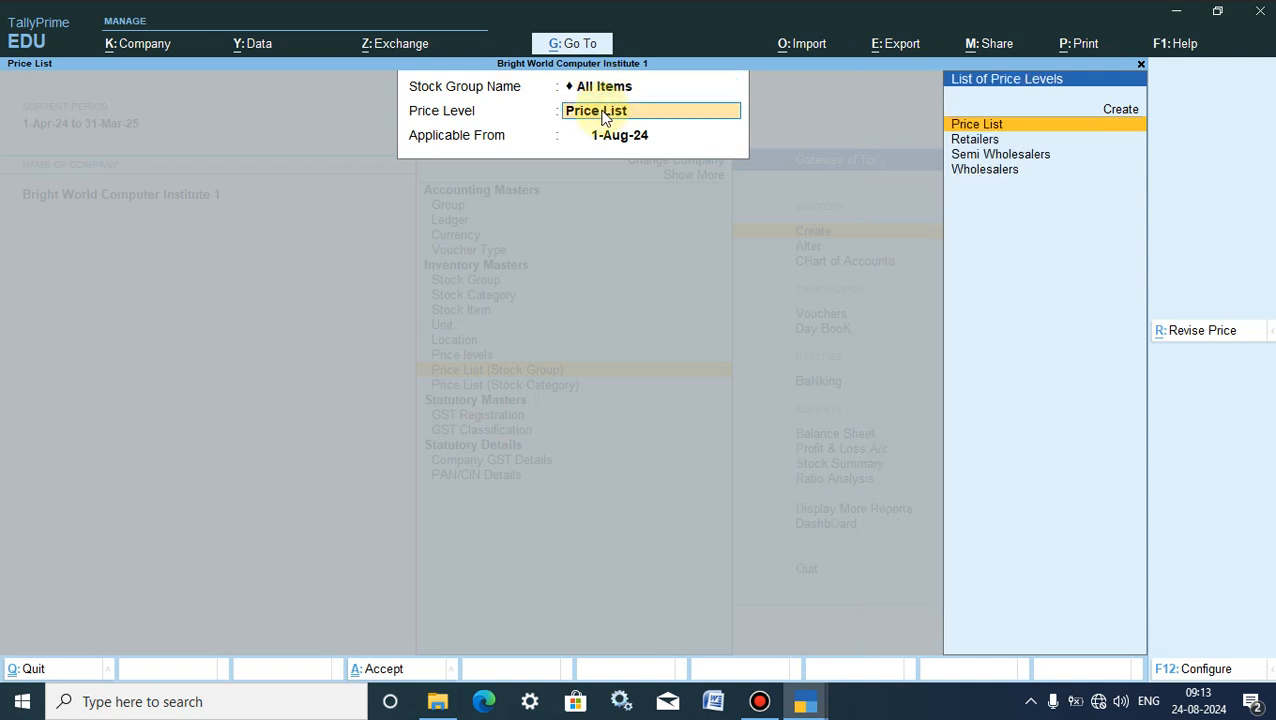
{"action": "left_click", "coordinate": [977, 140]}
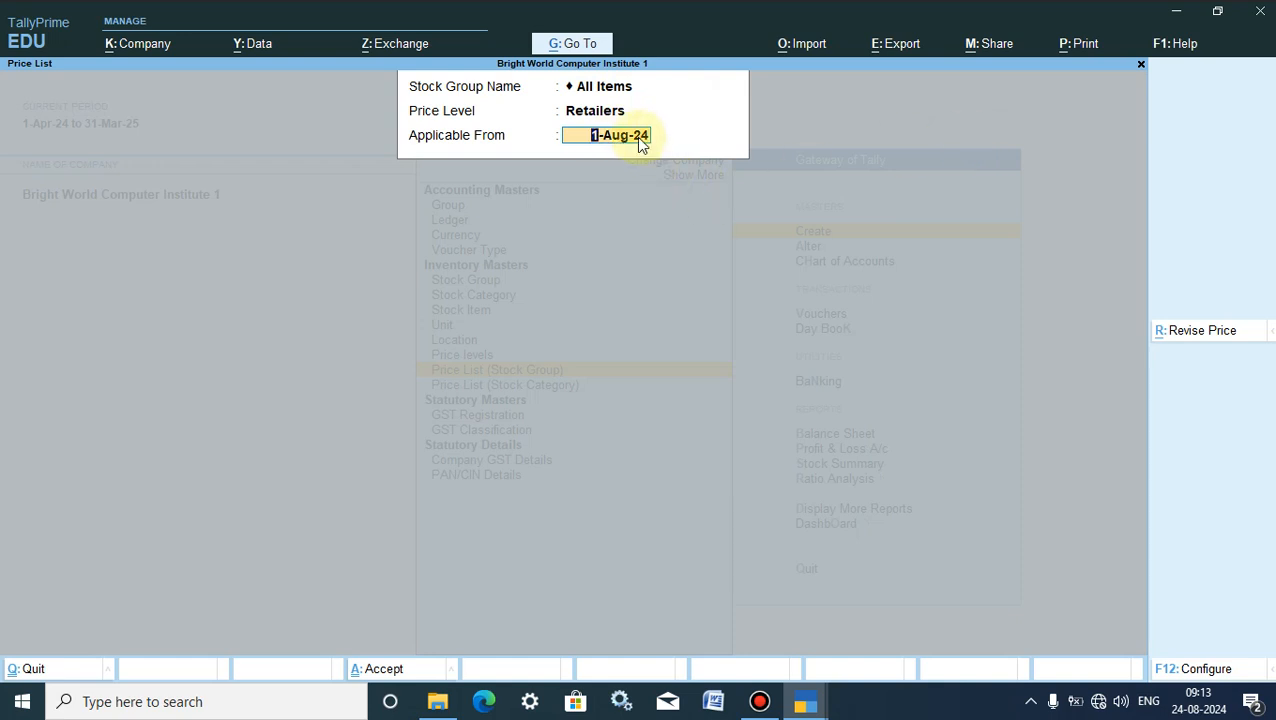
{"action": "key", "text": "Return"}
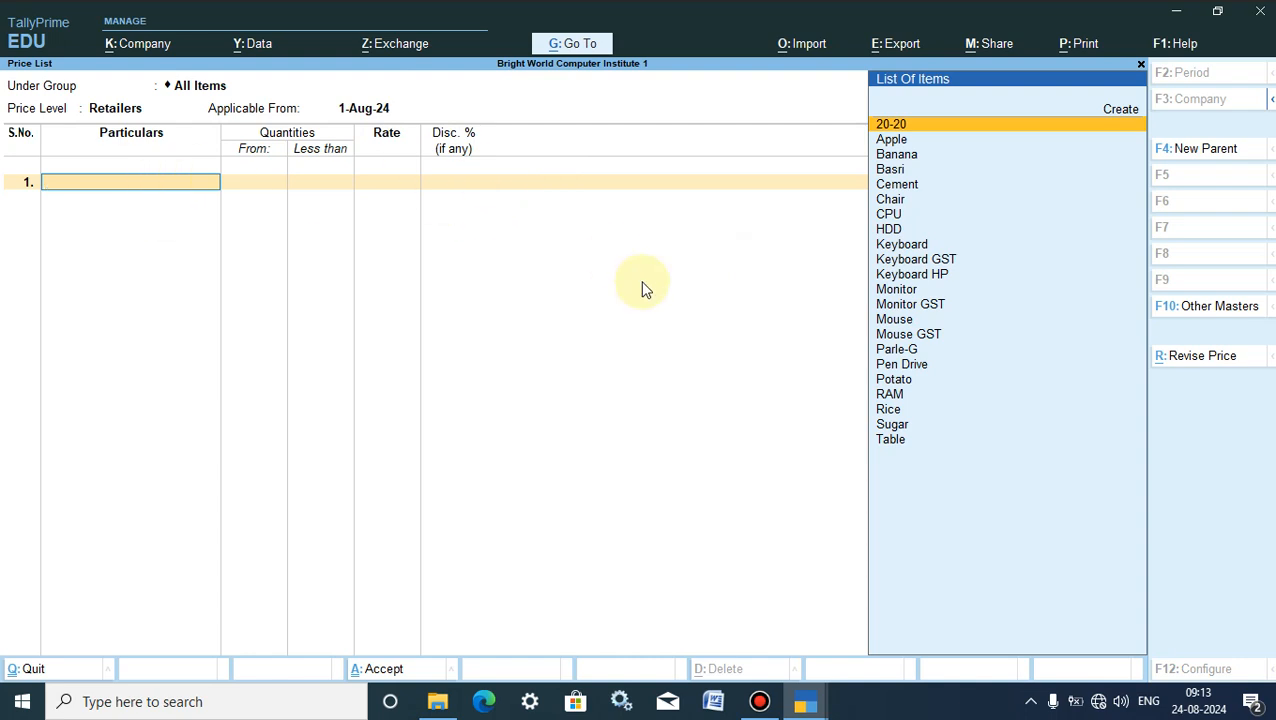
Step: Add Keyboard GST to the Retailers price list with a rate of 450 for quantities less than 50 pcs and no discount
{"action": "left_click", "coordinate": [916, 259]}
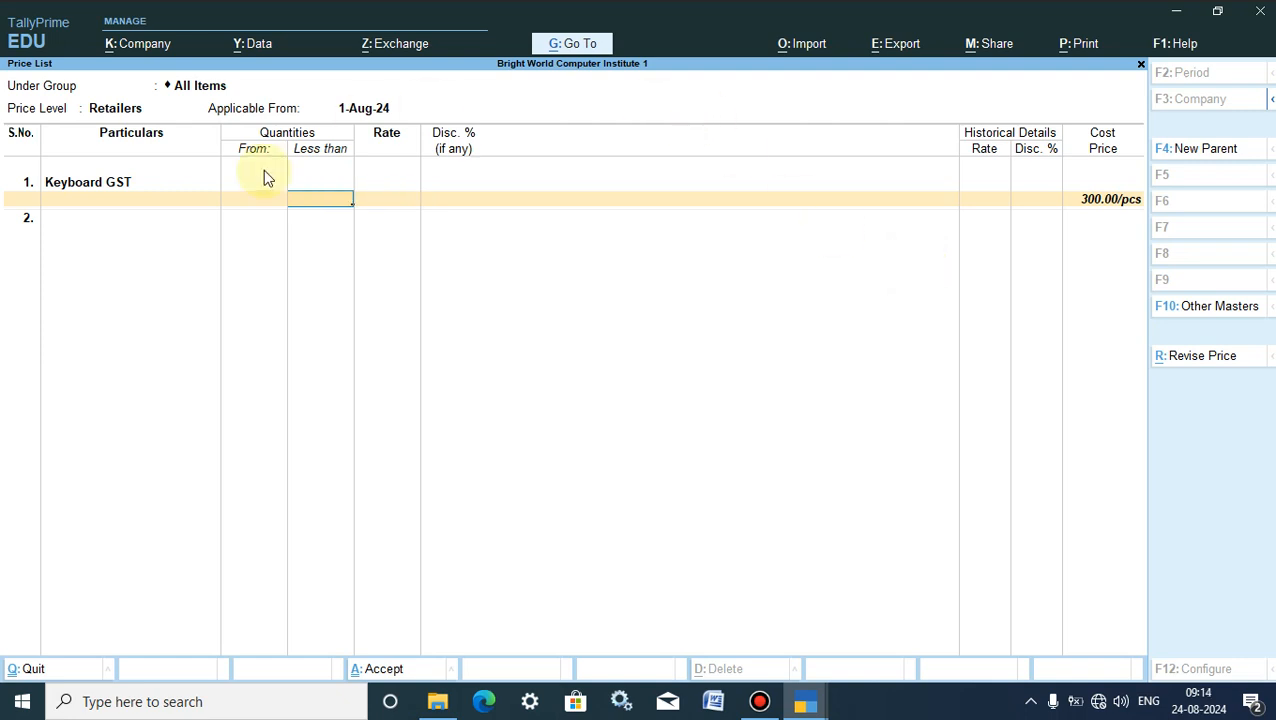
{"action": "type", "text": "50"}
{"action": "key", "text": "Return"}
{"action": "type", "text": "450"}
{"action": "key", "text": "Return"}
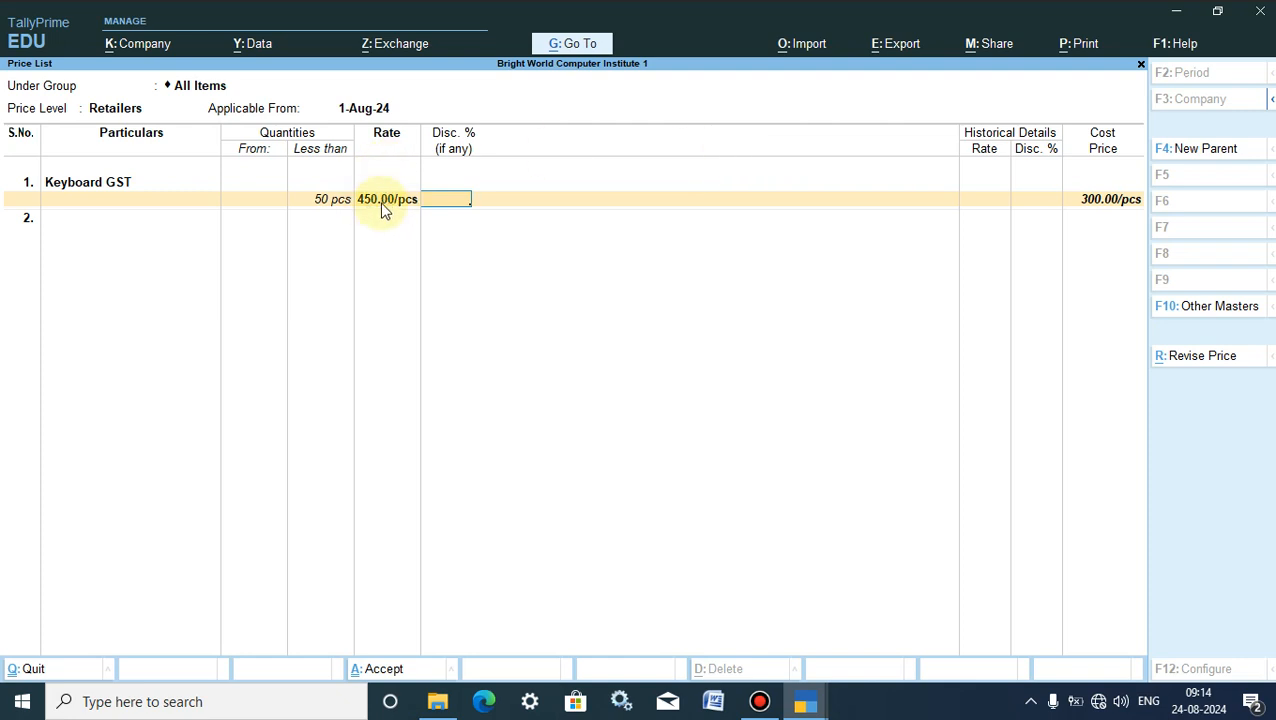
{"action": "key", "text": "Return"}
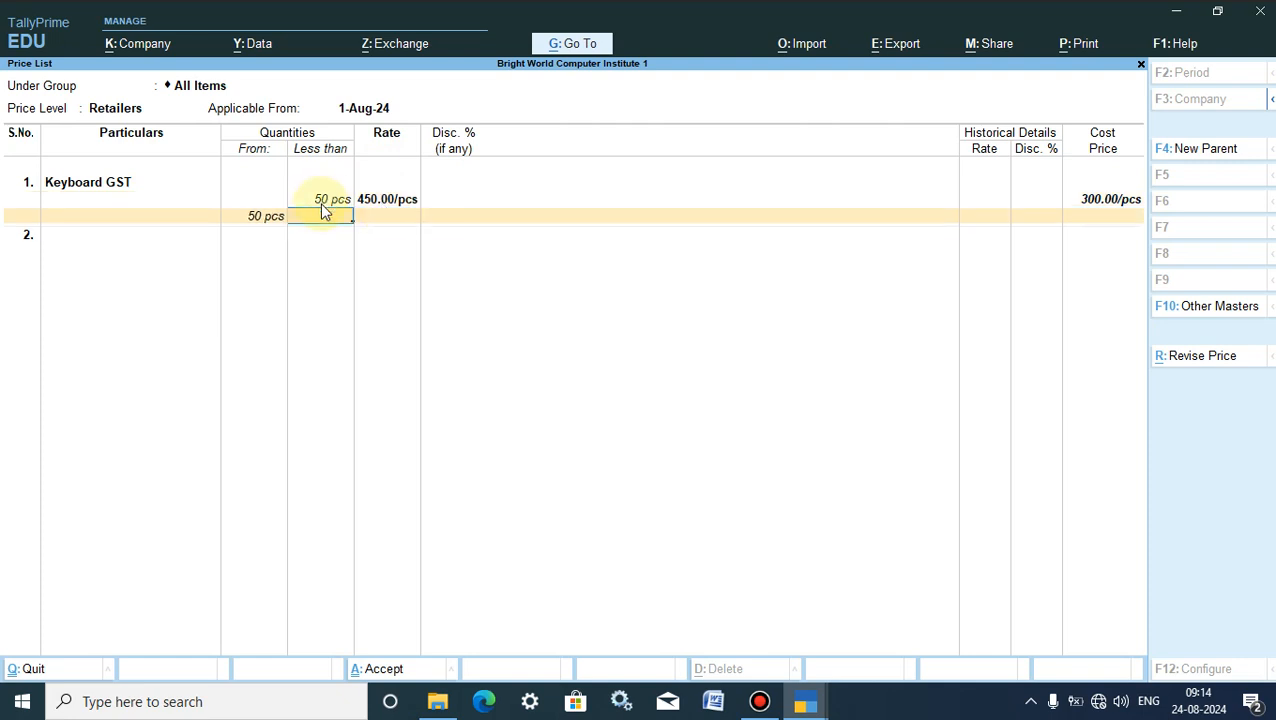
Step: Set the Retailers rate of Keyboard GST to 425 for 50 to less than 100 pcs, without a discount
{"action": "type", "text": "100"}
{"action": "key", "text": "Return"}
{"action": "type", "text": "425"}
{"action": "key", "text": "Return"}
{"action": "key", "text": "Return"}
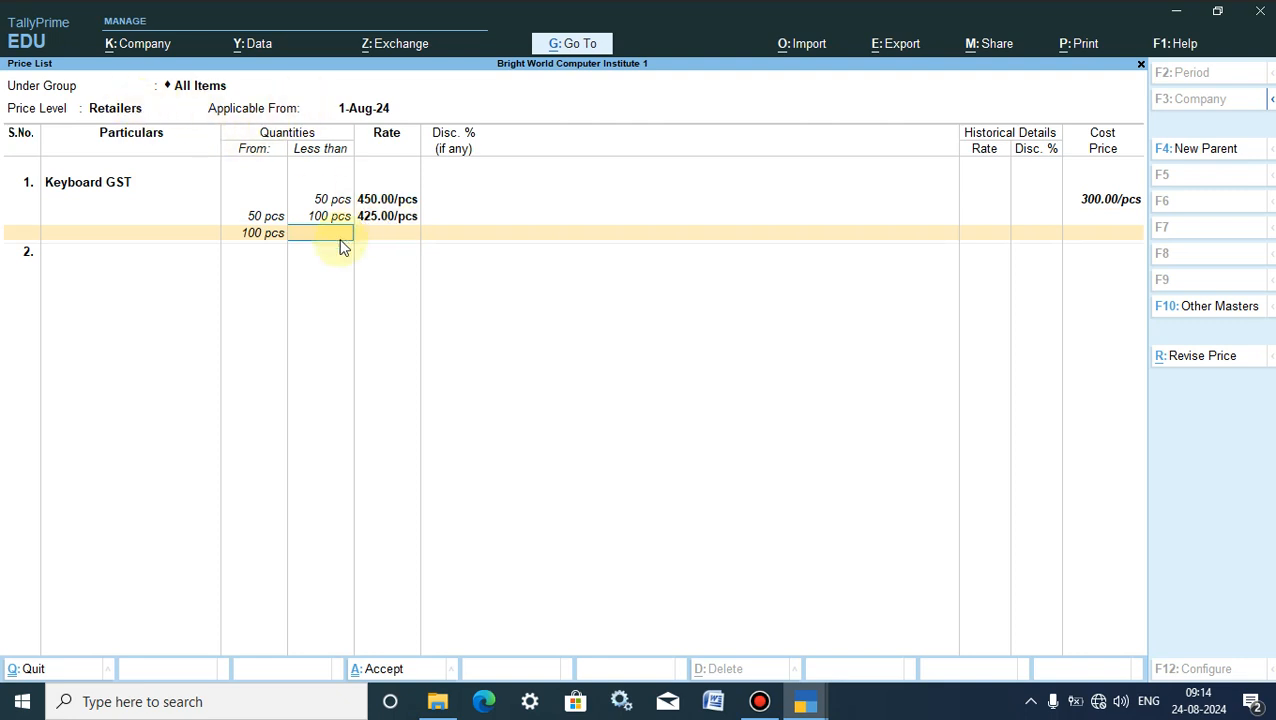
Step: Set the Retailers rate of Keyboard GST to 400 for 100 to less than 150 pcs, without a discount
{"action": "type", "text": "150"}
{"action": "key", "text": "Return"}
{"action": "type", "text": "400"}
{"action": "key", "text": "Return"}
{"action": "key", "text": "Return"}
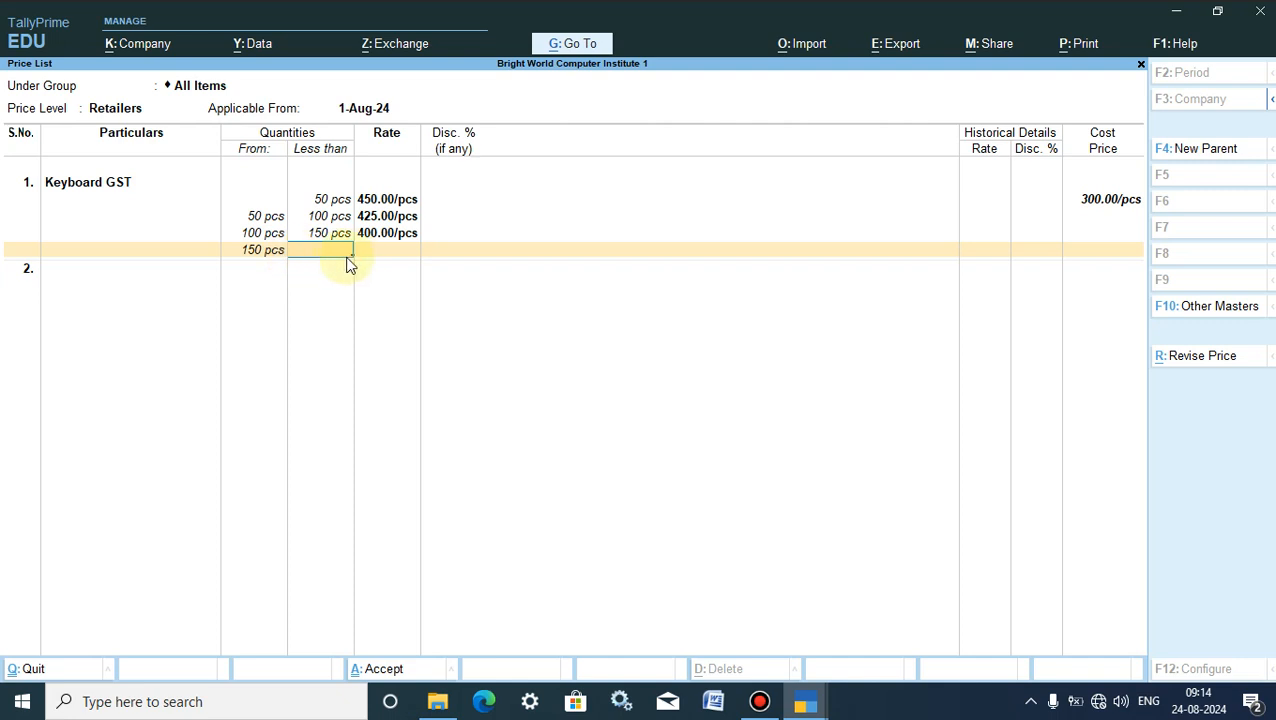
Step: Set the Retailers rate of Keyboard GST to 400 with a 1% discount for 150 pcs and above, leaving the upper limit blank
{"action": "key", "text": "Return"}
{"action": "type", "text": "400"}
{"action": "key", "text": "Return"}
{"action": "type", "text": "1"}
{"action": "key", "text": "Return"}
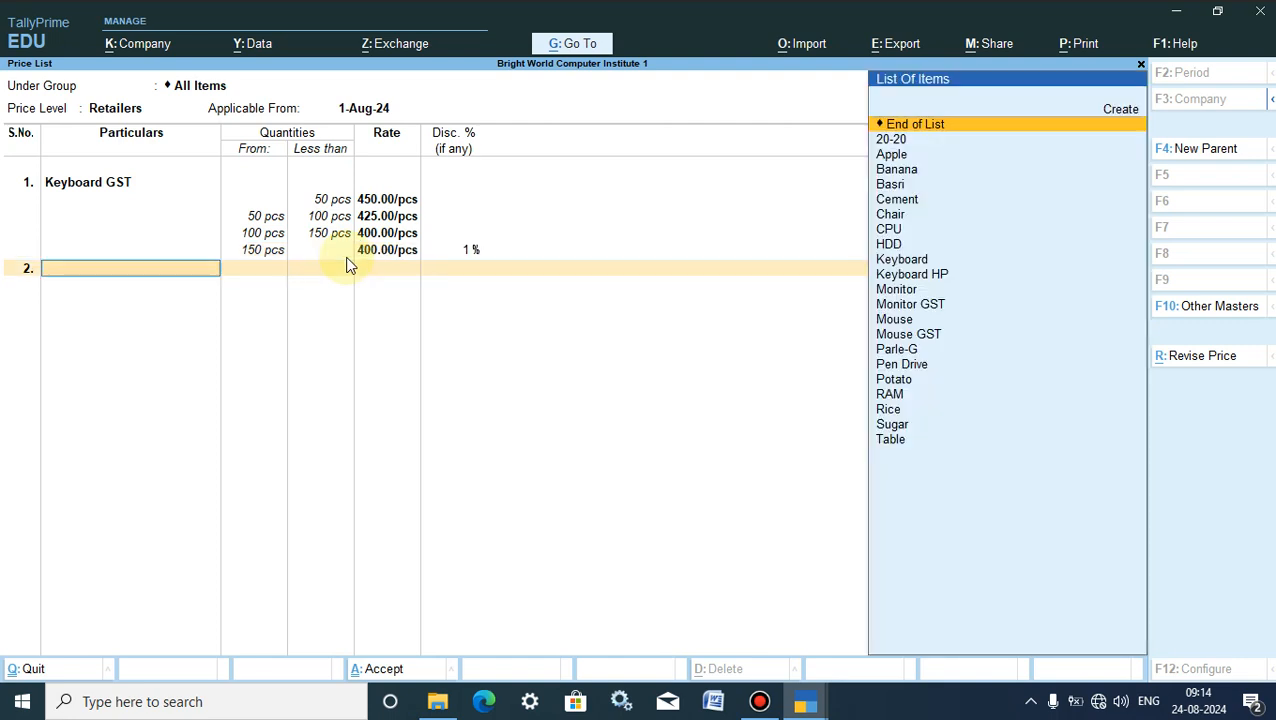
Step: End the item list of the Retailers price list and accept it
{"action": "key", "text": "Return"}
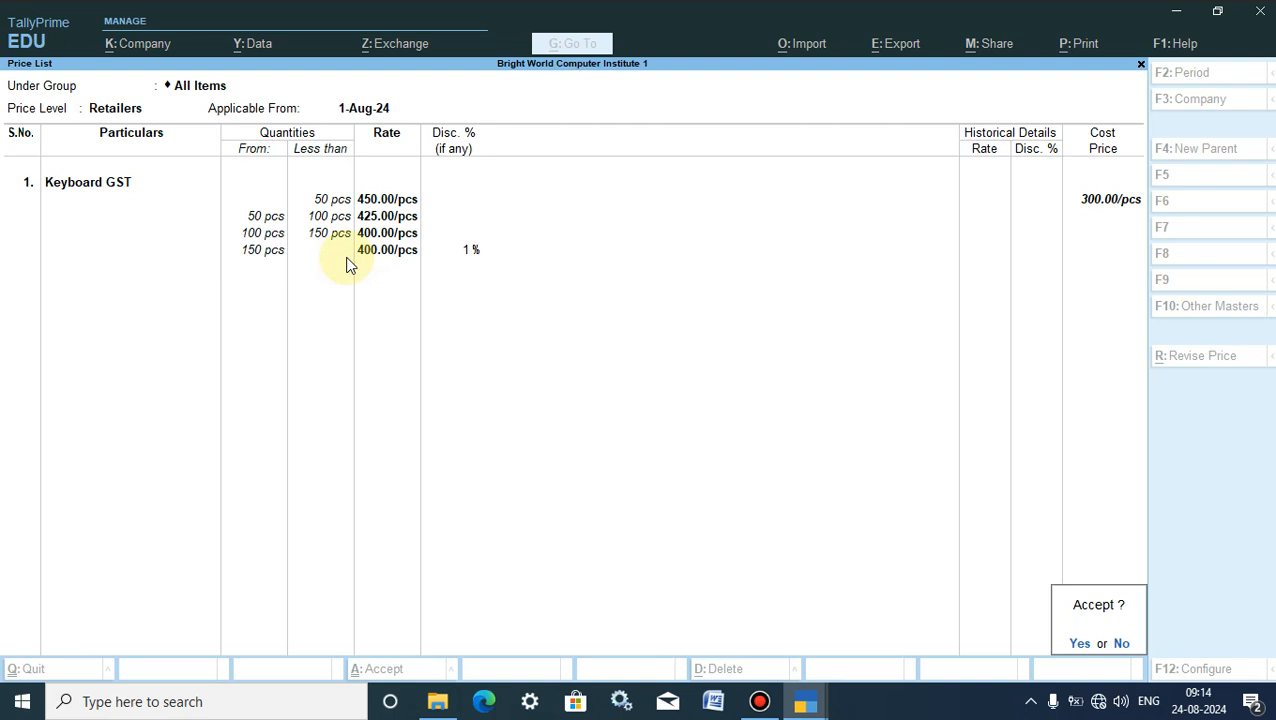
{"action": "key", "text": "Escape"}
{"action": "key", "text": "Return"}
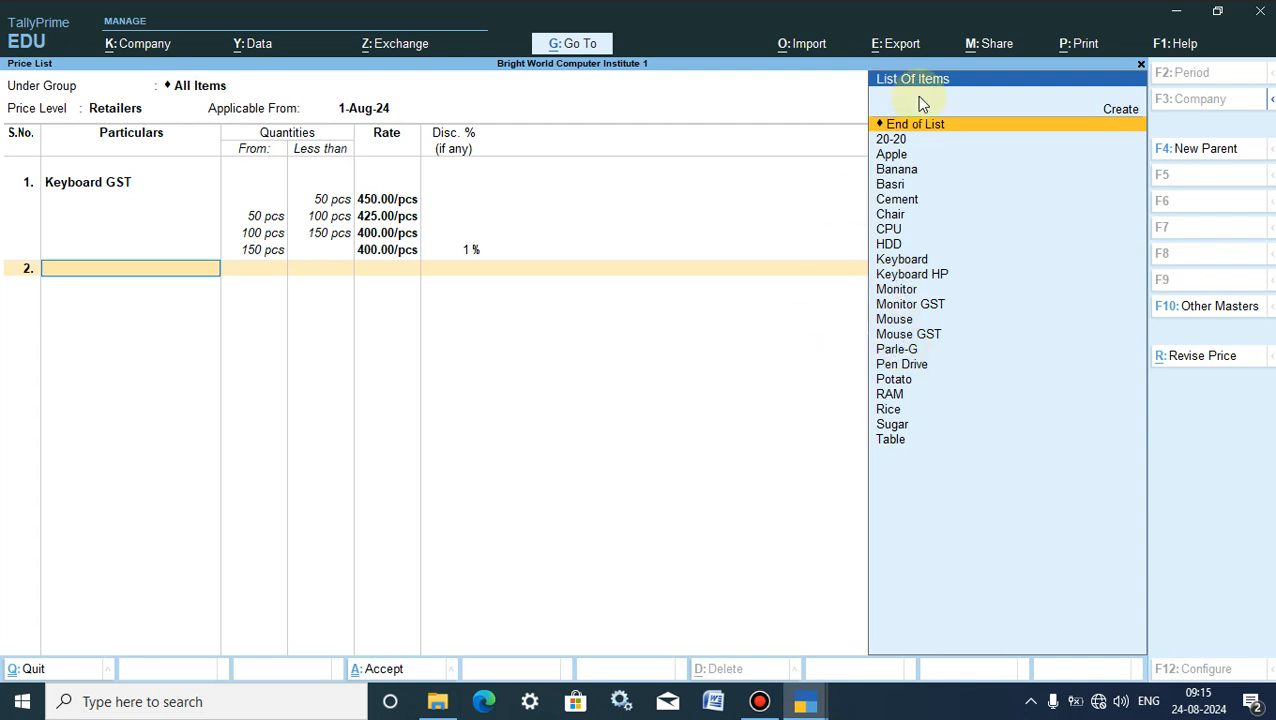
{"action": "left_click", "coordinate": [912, 126]}
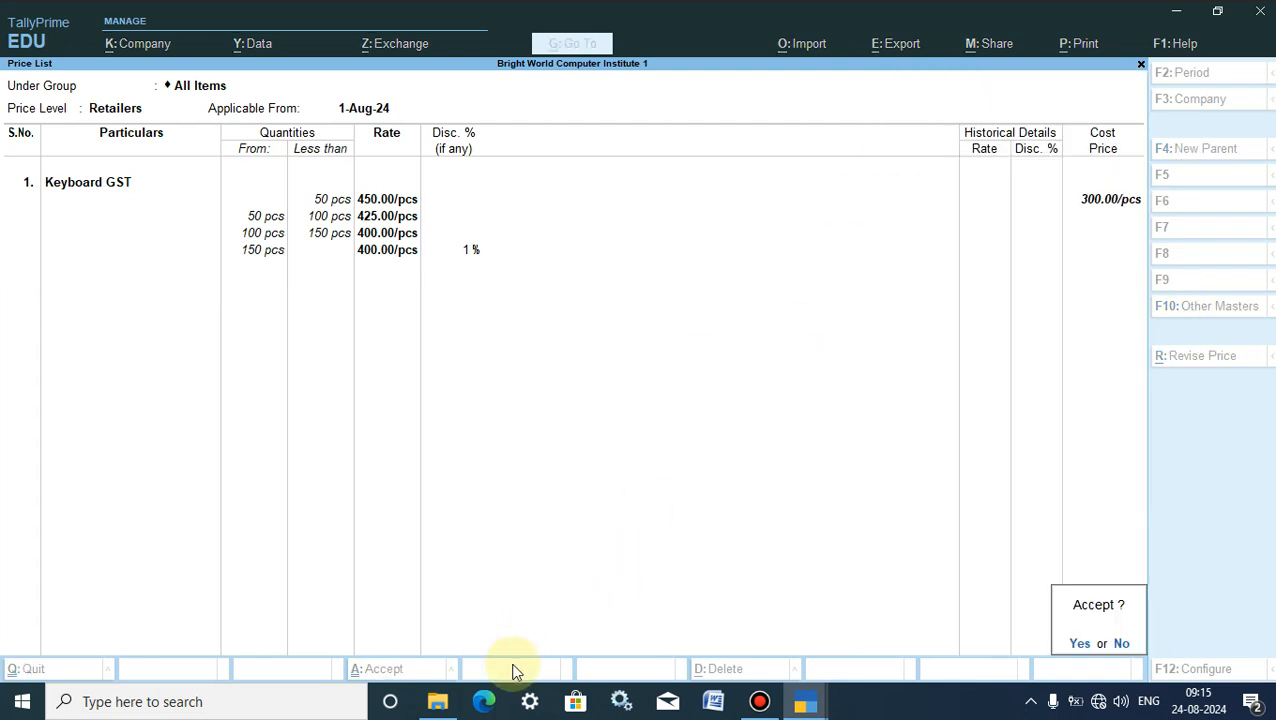
{"action": "left_click", "coordinate": [1082, 645]}
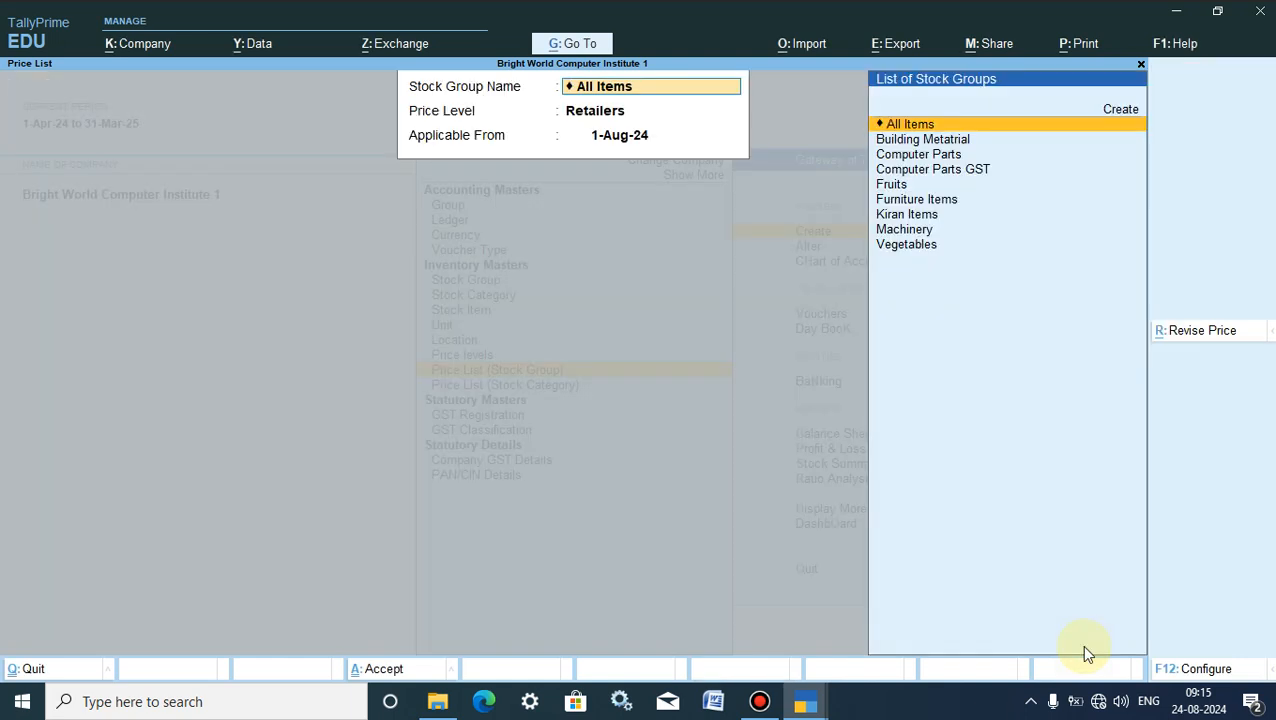
Step: Start the All Items price list for the Semi Wholesalers price level, applicable from 1-Aug-24
{"action": "key", "text": "Return"}
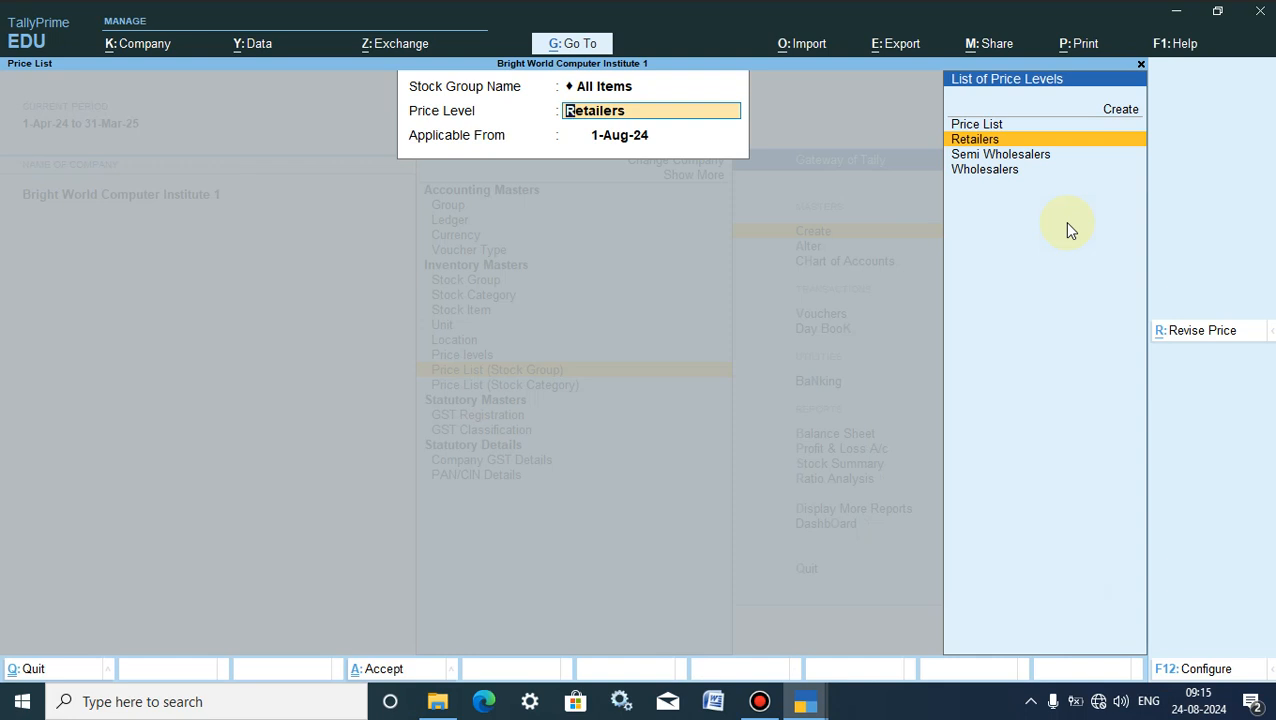
{"action": "left_click", "coordinate": [969, 160]}
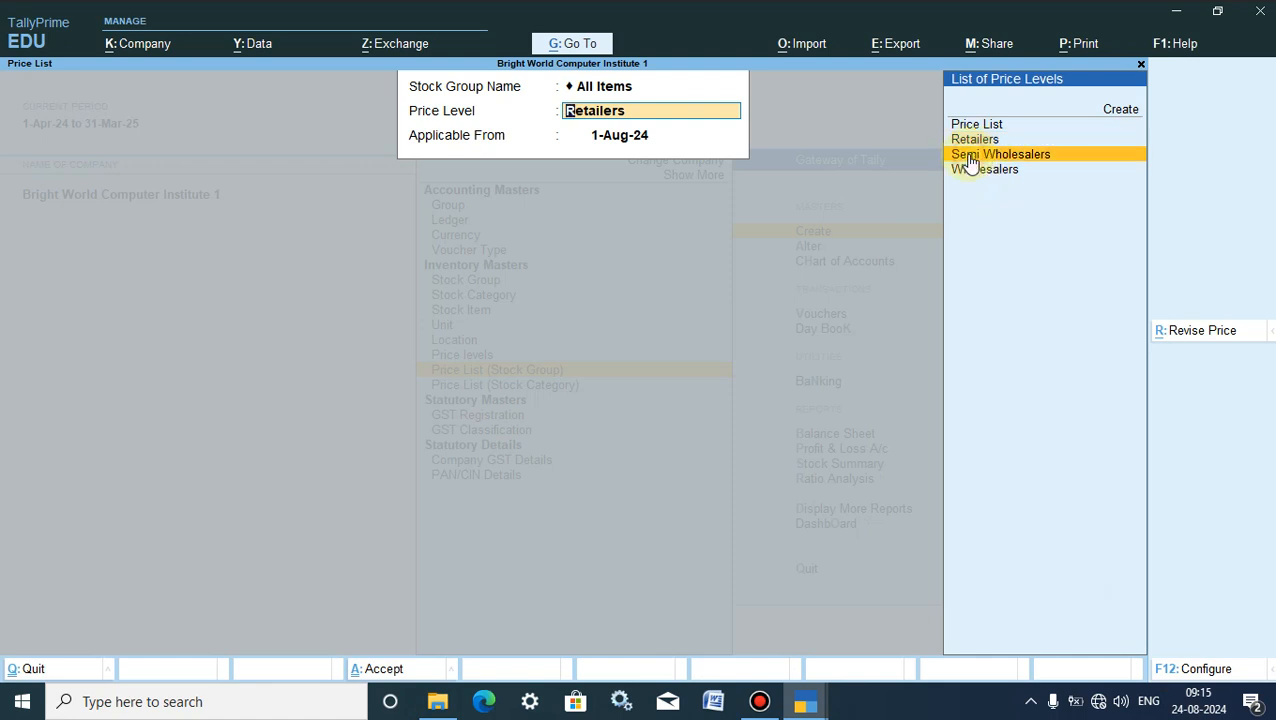
{"action": "left_click", "coordinate": [969, 160]}
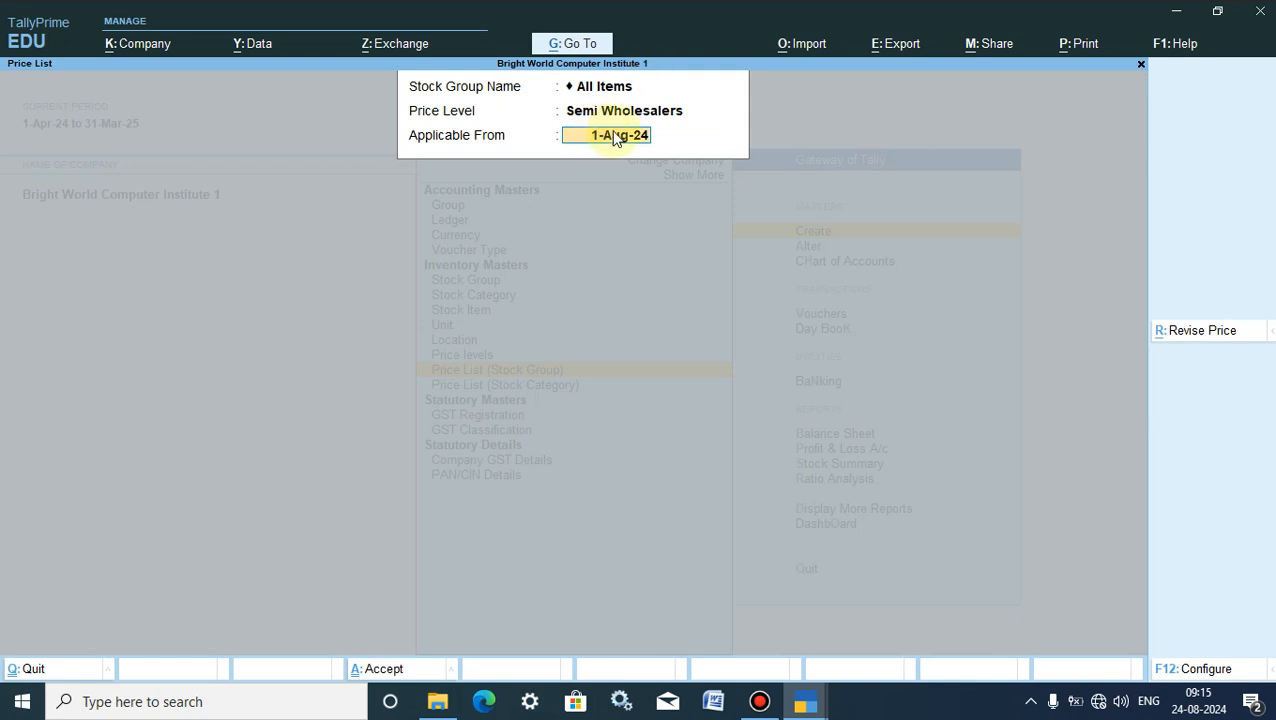
{"action": "key", "text": "Return"}
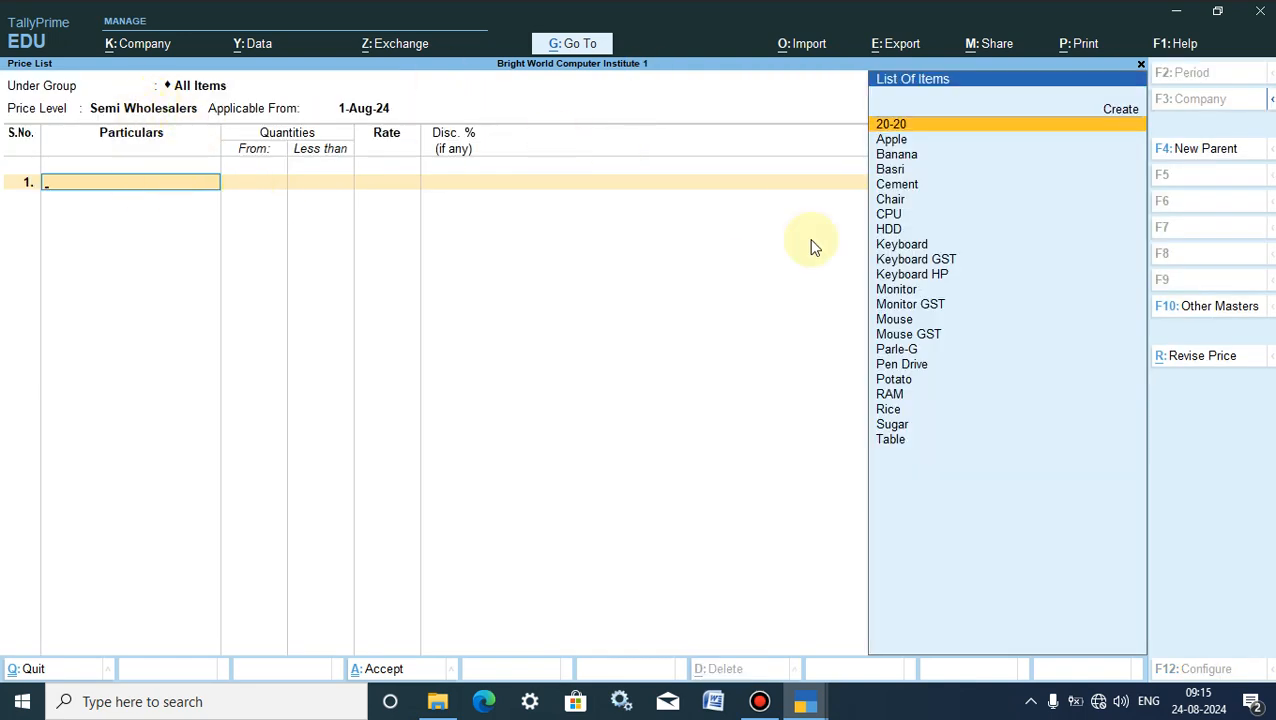
Step: Add Keyboard GST to the Semi Wholesalers price list with a rate of 440 for quantities less than 50 pcs and no discount
{"action": "left_click", "coordinate": [920, 259]}
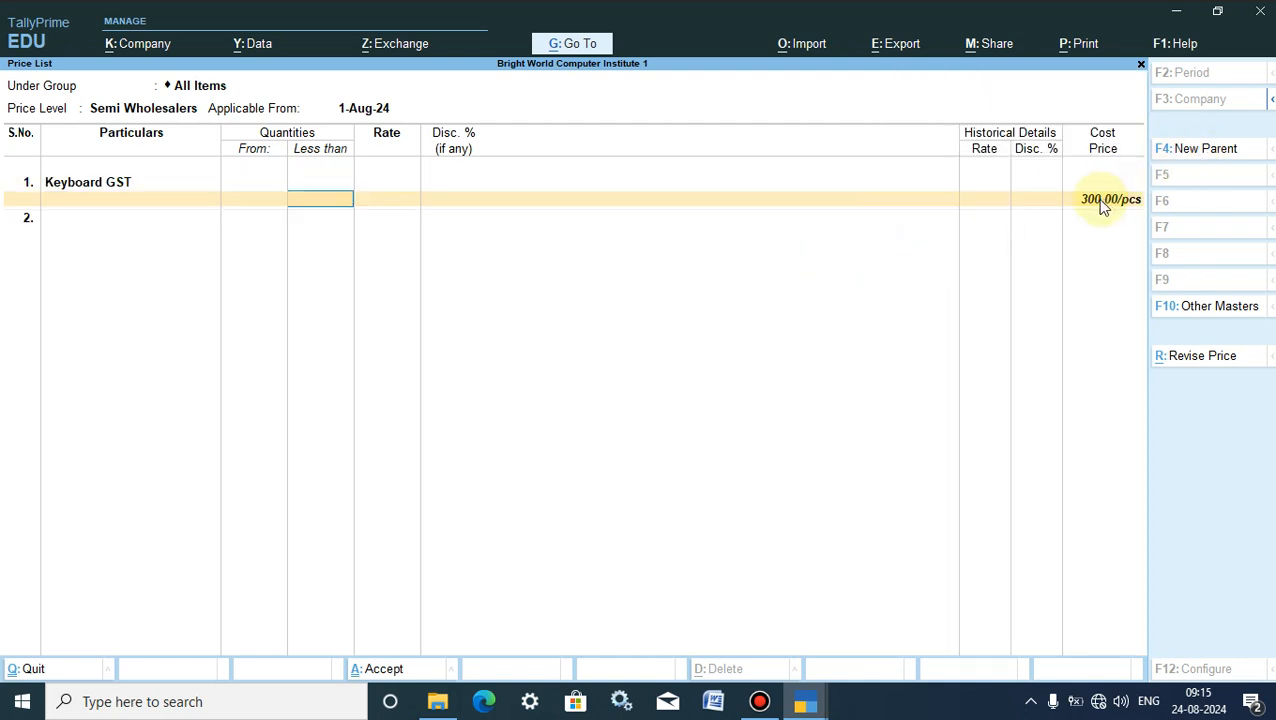
{"action": "type", "text": "50"}
{"action": "key", "text": "Return"}
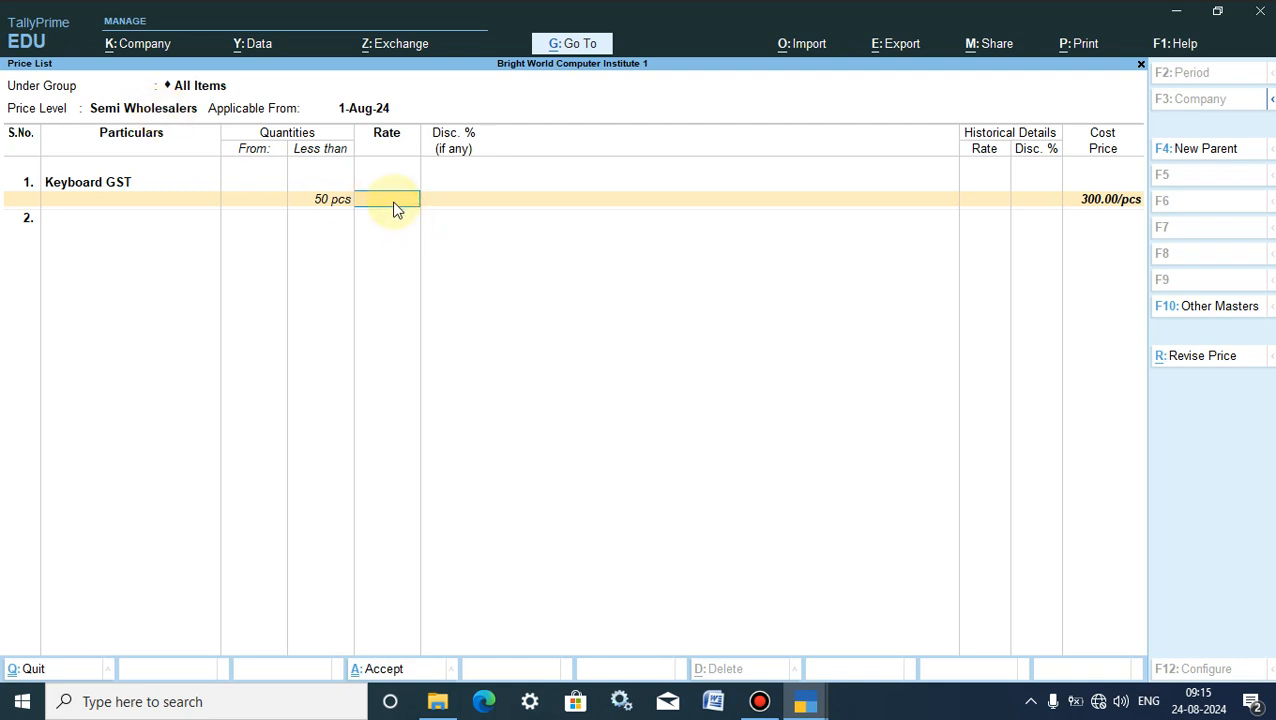
{"action": "type", "text": "440"}
{"action": "key", "text": "Return"}
{"action": "key", "text": "Return"}
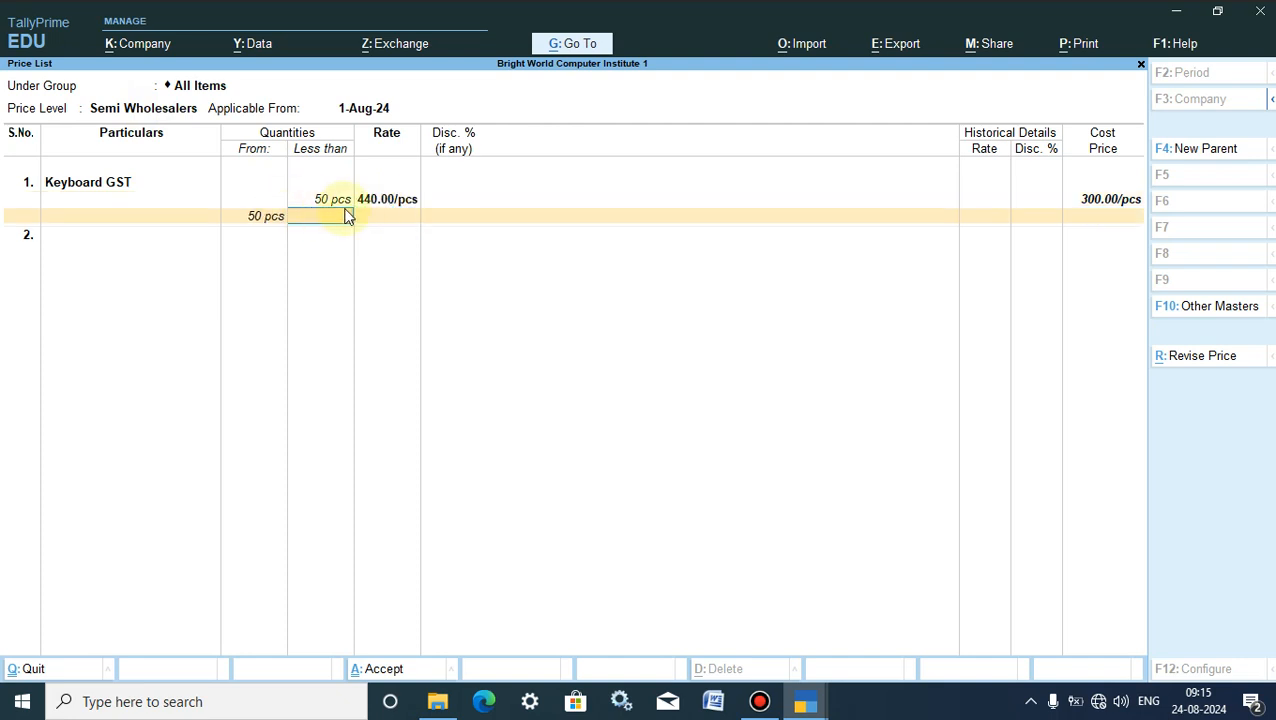
Step: Set the Semi Wholesalers rate of Keyboard GST to 415 for 50 to less than 100 pcs, without a discount
{"action": "type", "text": "100"}
{"action": "key", "text": "Return"}
{"action": "type", "text": "415"}
{"action": "key", "text": "Return"}
{"action": "key", "text": "Return"}
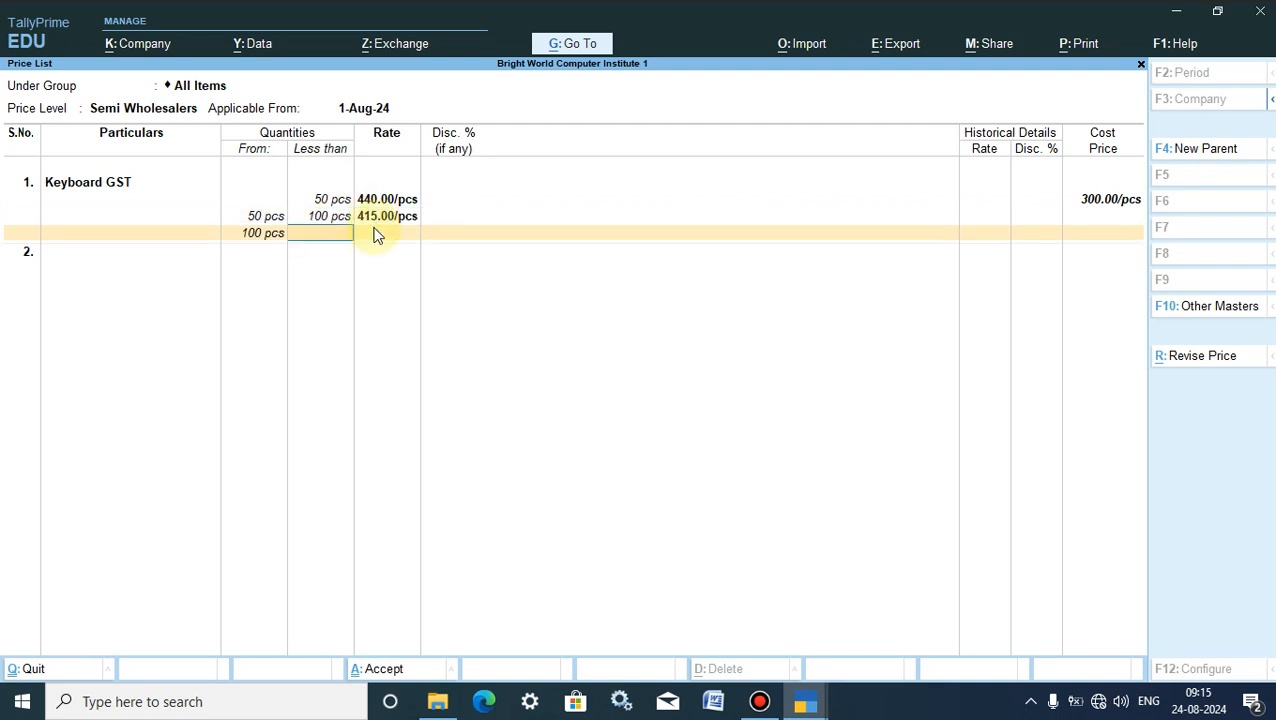
Step: Set the Semi Wholesalers rate of Keyboard GST to 390 for 100 to less than 150 pcs, without a discount
{"action": "type", "text": "150"}
{"action": "key", "text": "Return"}
{"action": "type", "text": "4"}
{"action": "key", "text": "BackSpace"}
{"action": "type", "text": "390"}
{"action": "key", "text": "Return"}
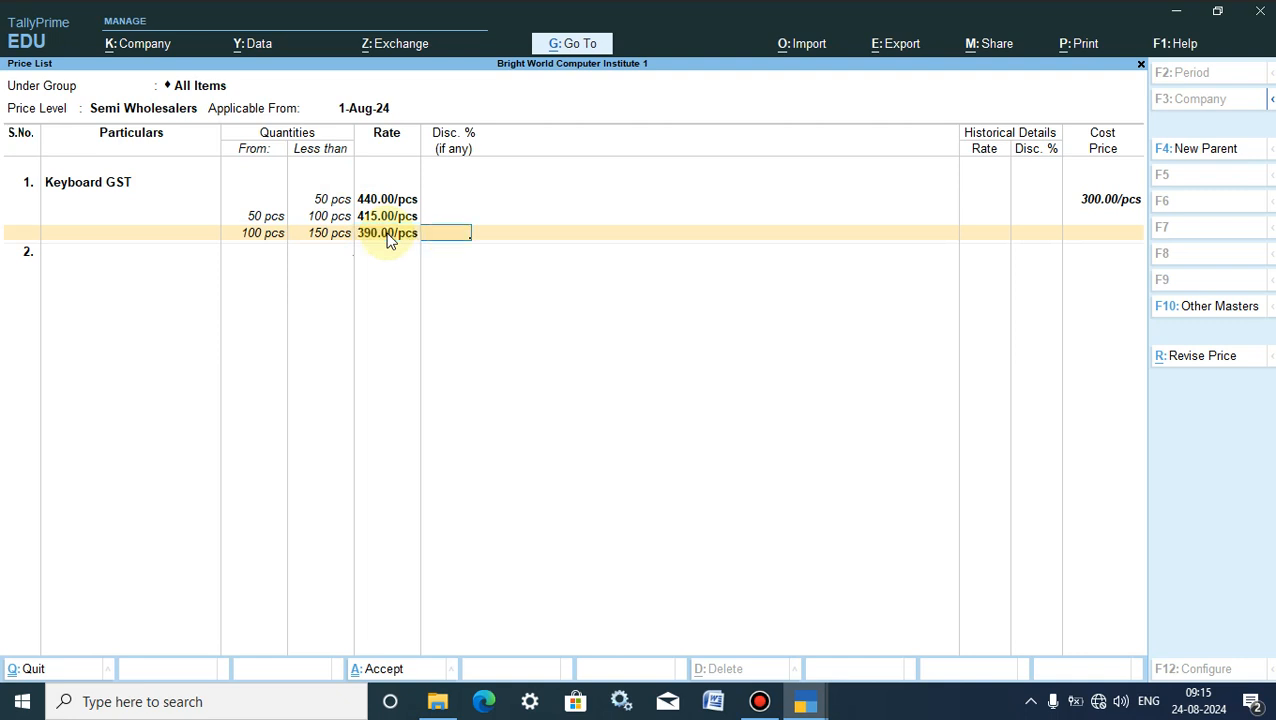
{"action": "key", "text": "Return"}
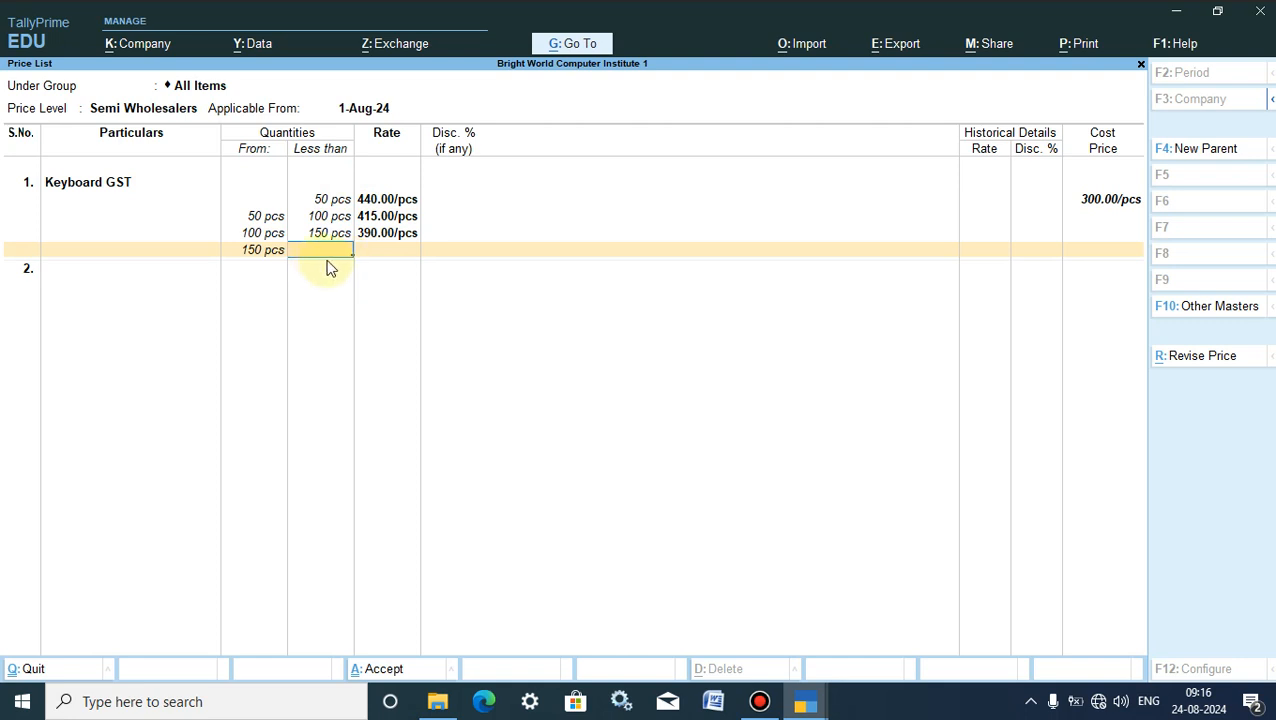
Step: Set the Semi Wholesalers rate of Keyboard GST to 390 with a 1% discount for 150 pcs and above, and save the price list
{"action": "key", "text": "Return"}
{"action": "type", "text": "390"}
{"action": "key", "text": "Return"}
{"action": "type", "text": "1"}
{"action": "key", "text": "Return"}
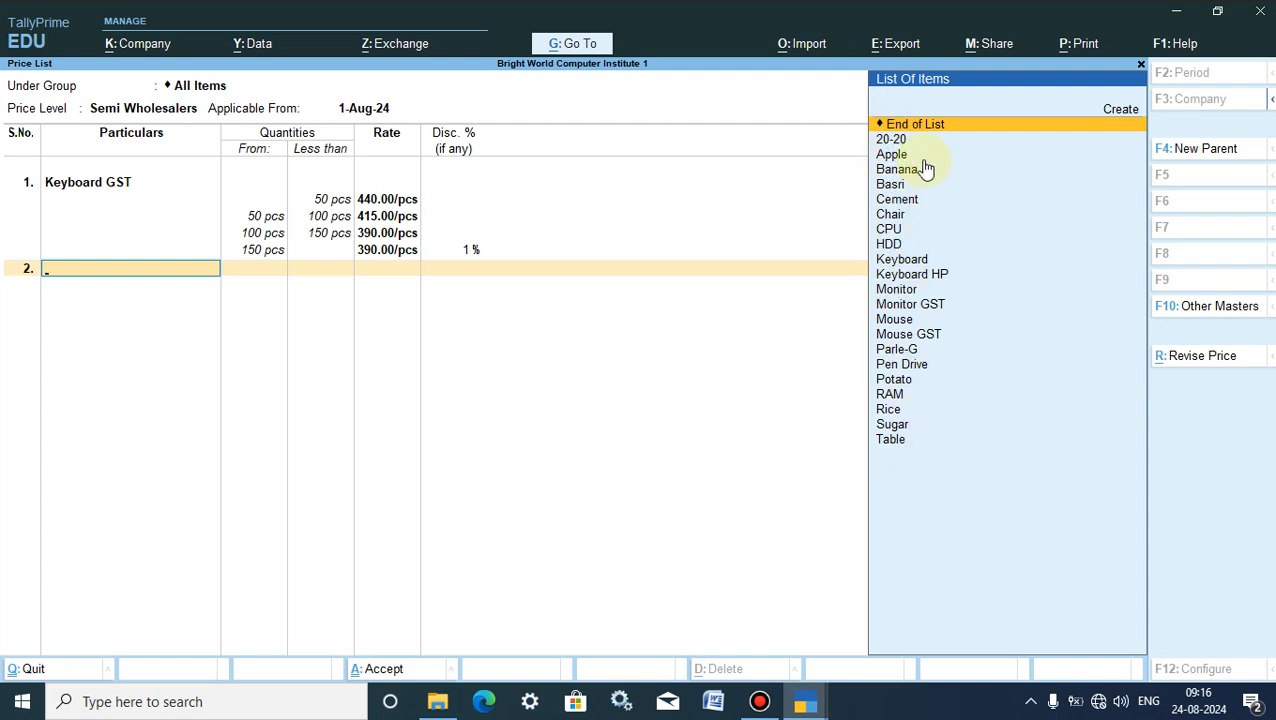
{"action": "left_click", "coordinate": [909, 124]}
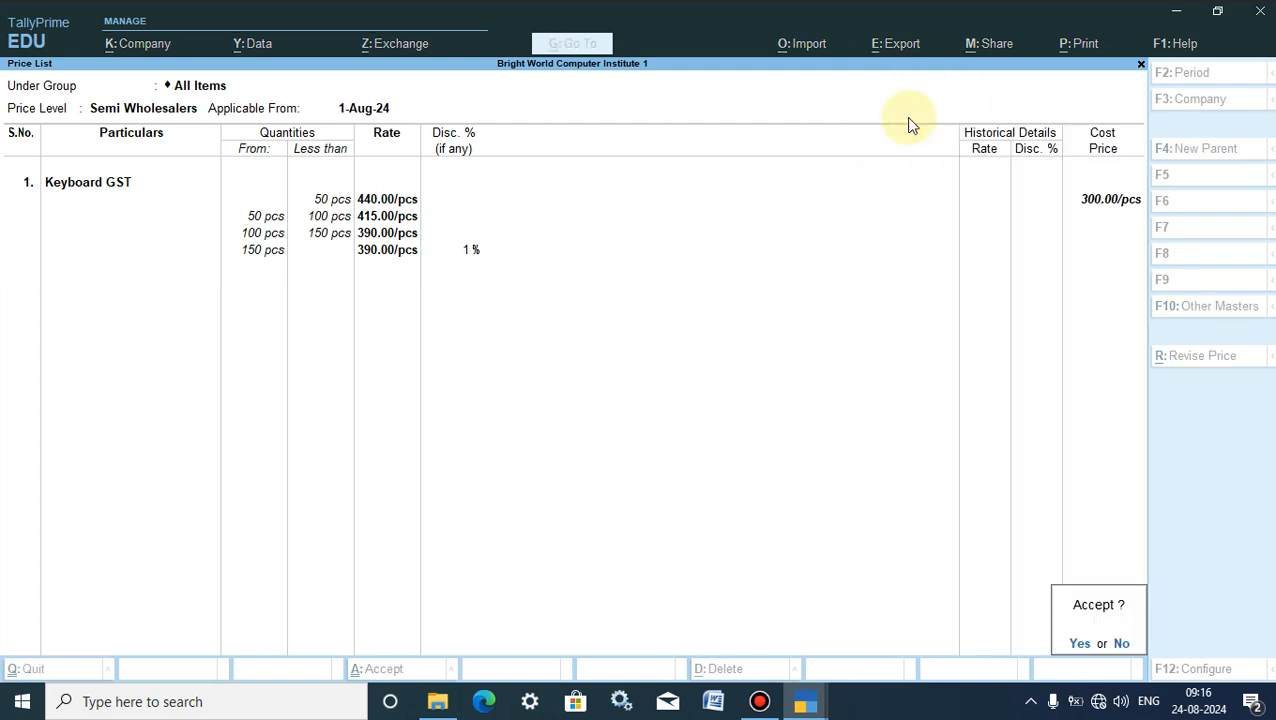
{"action": "left_click", "coordinate": [1077, 641]}
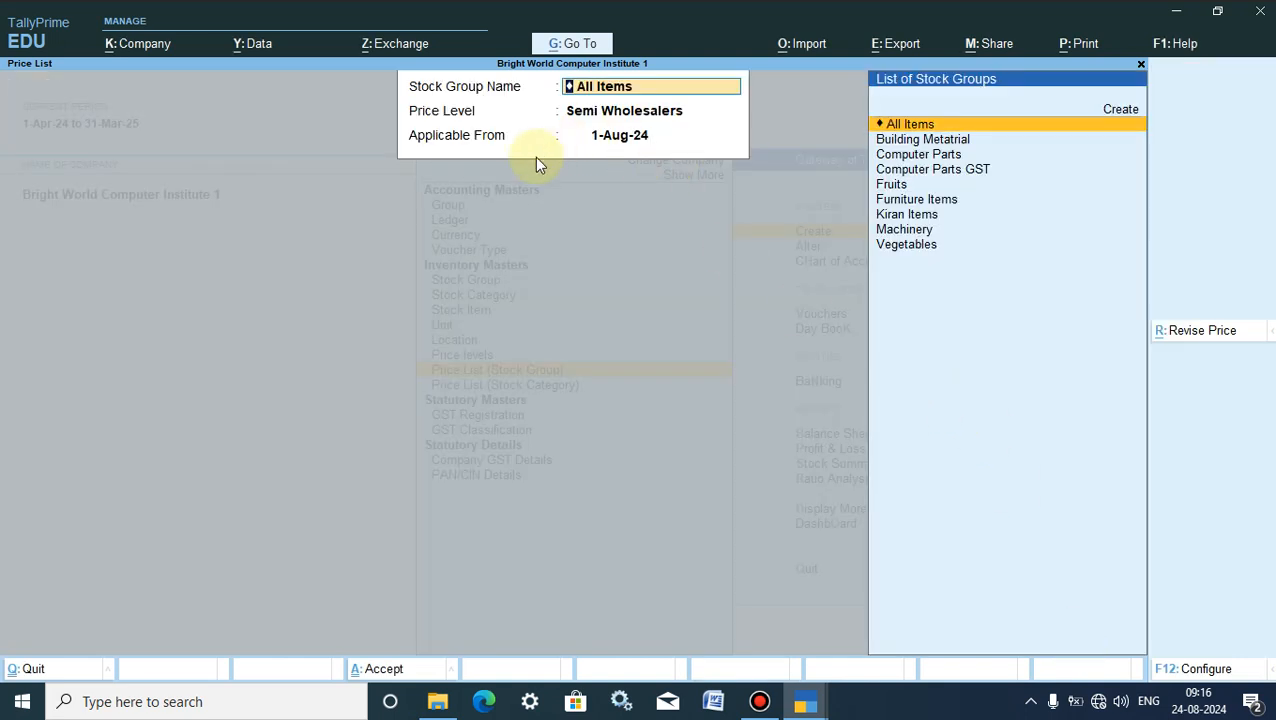
Step: Start the All Items price list for the Wholesalers price level, applicable from 1-Aug-24
{"action": "left_click", "coordinate": [600, 120]}
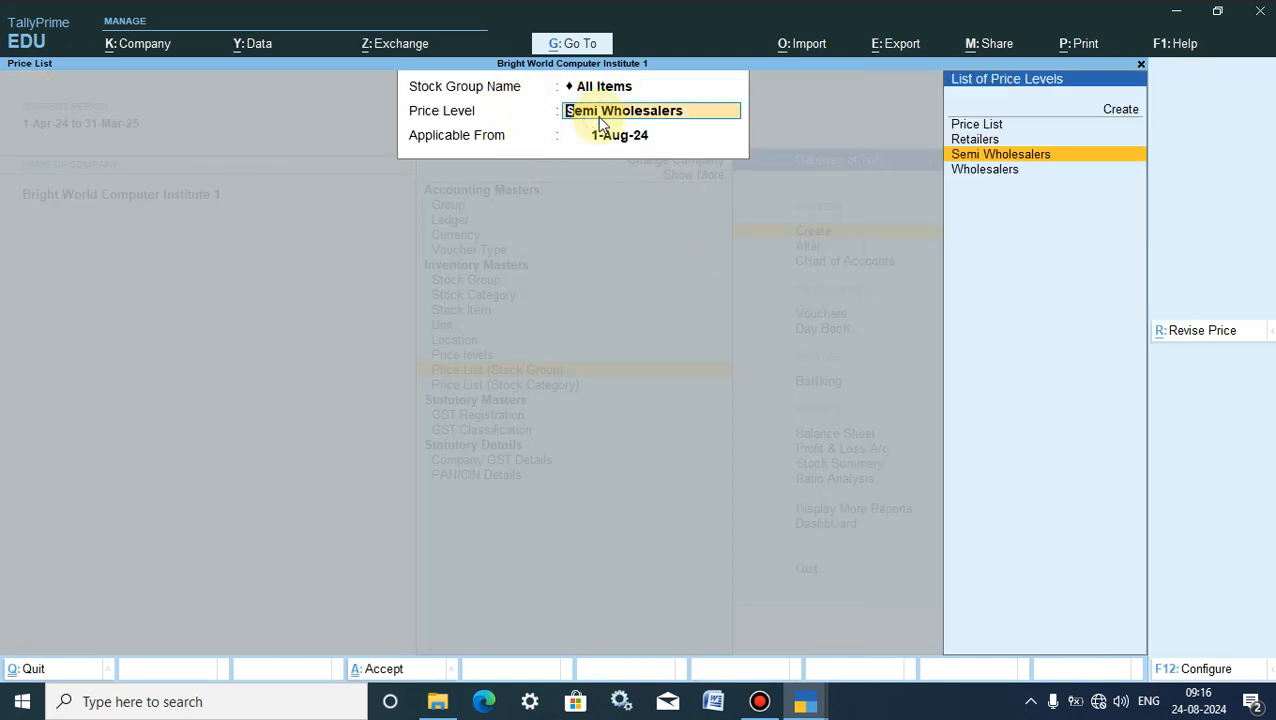
{"action": "key", "text": "Down"}
{"action": "key", "text": "Return"}
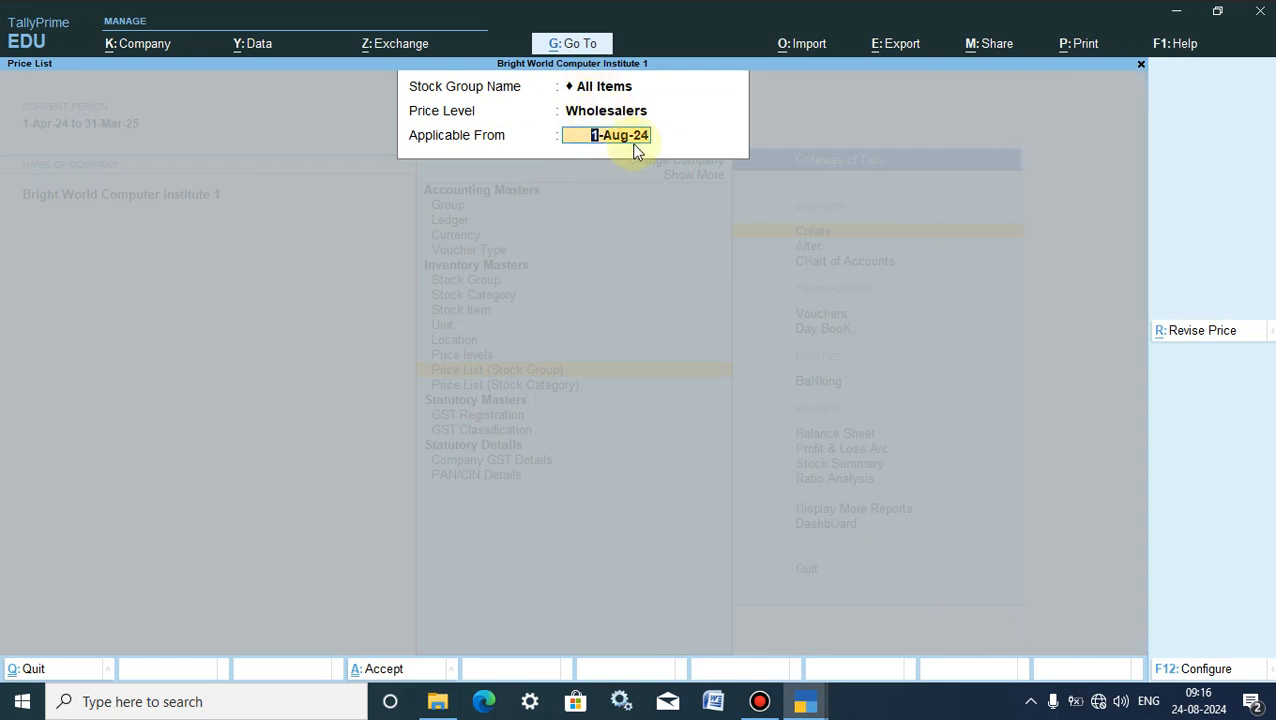
{"action": "key", "text": "Return"}
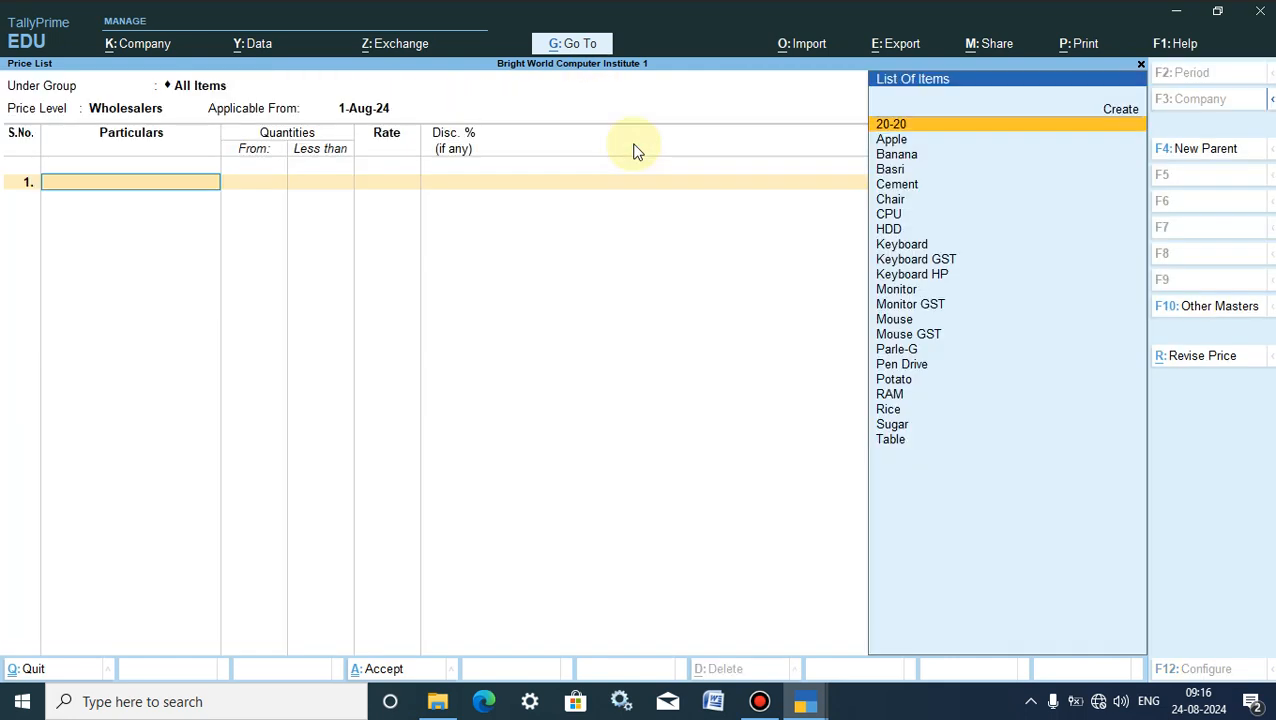
Step: Add Keyboard GST to the Wholesalers price list with a rate of 430 for quantities less than 50 pcs and no discount
{"action": "left_click", "coordinate": [905, 262]}
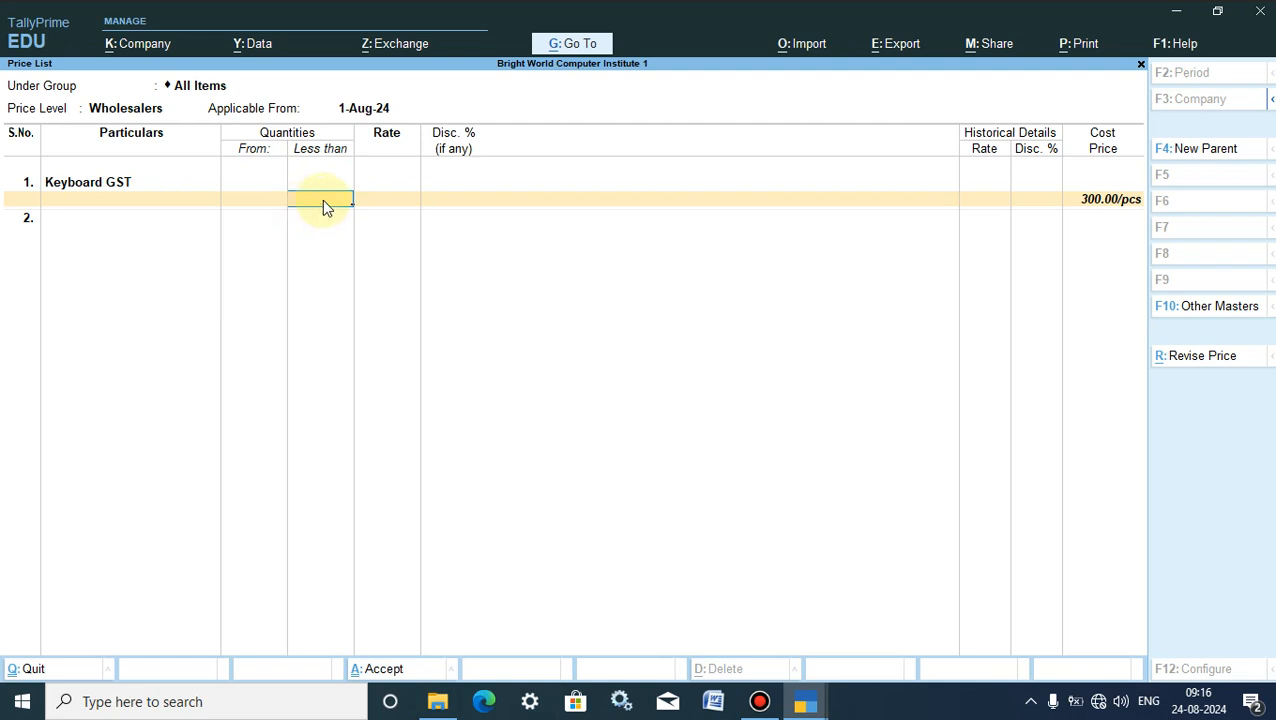
{"action": "type", "text": "50"}
{"action": "key", "text": "Return"}
{"action": "type", "text": "430"}
{"action": "key", "text": "Return"}
{"action": "key", "text": "Return"}
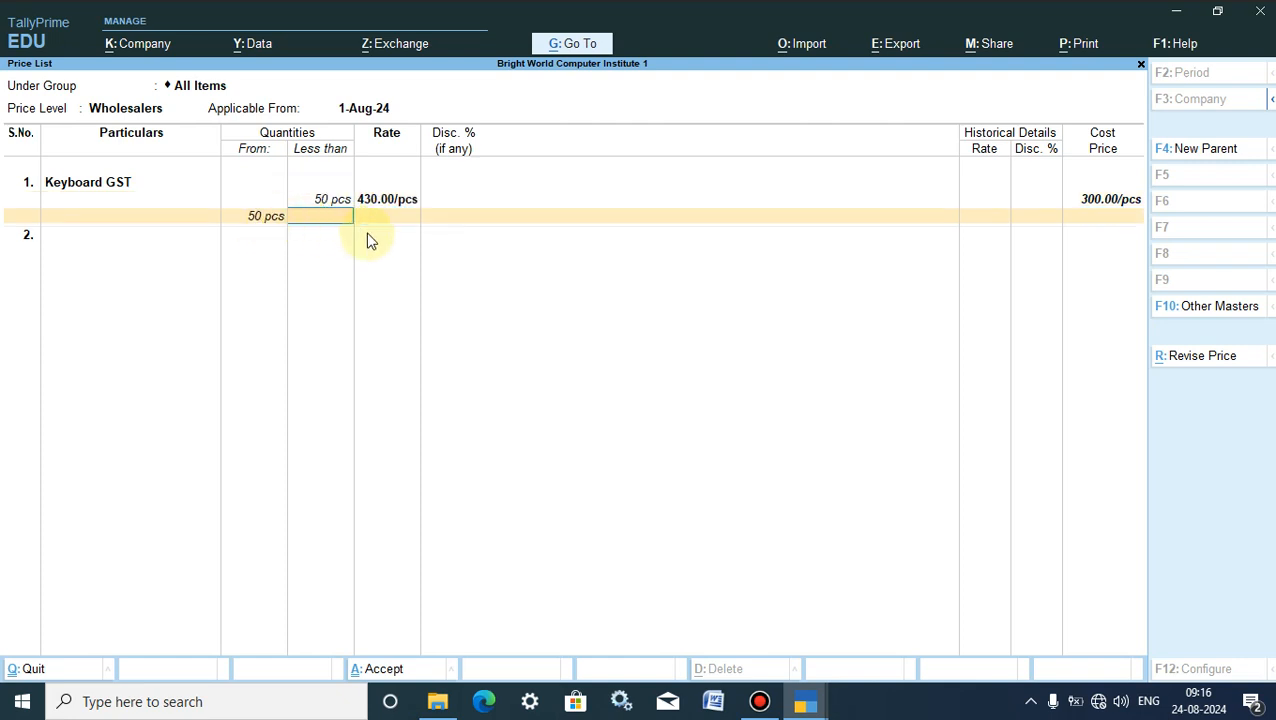
Step: Set the Wholesalers rate of Keyboard GST to 405 for 50 to less than 100 pcs, without a discount
{"action": "type", "text": "100"}
{"action": "key", "text": "Return"}
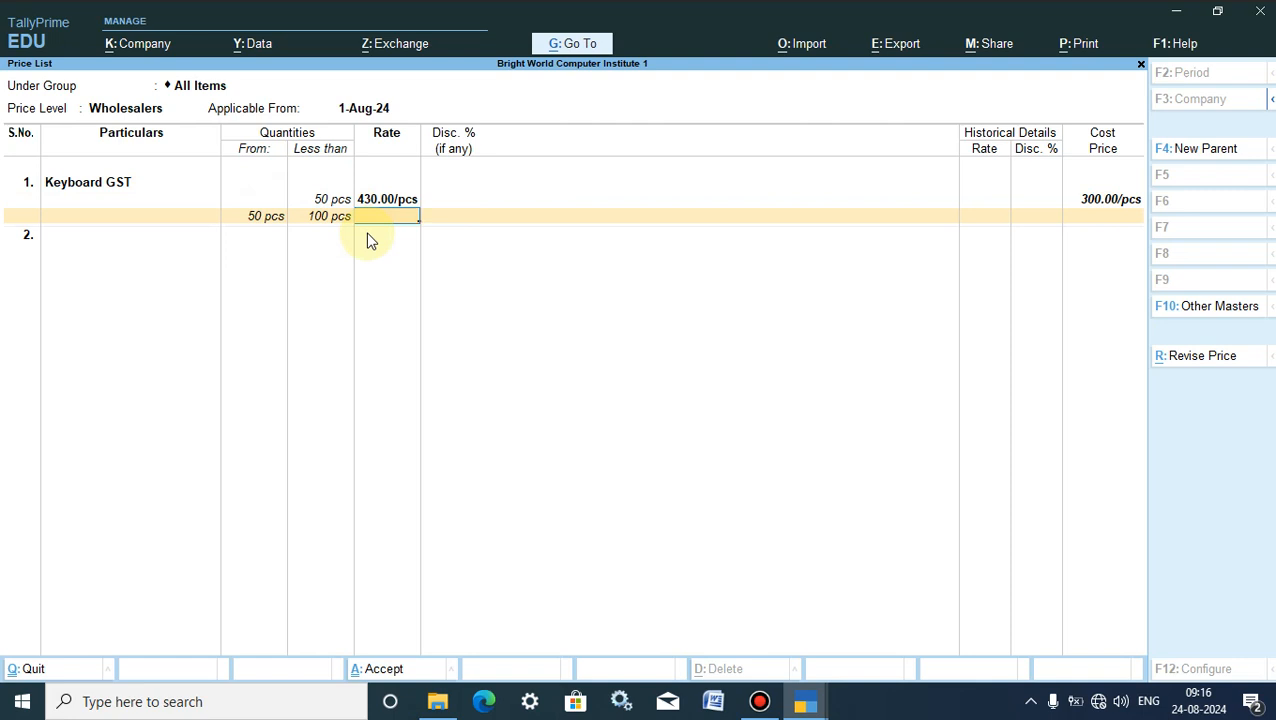
{"action": "type", "text": "405"}
{"action": "key", "text": "Return"}
{"action": "key", "text": "Return"}
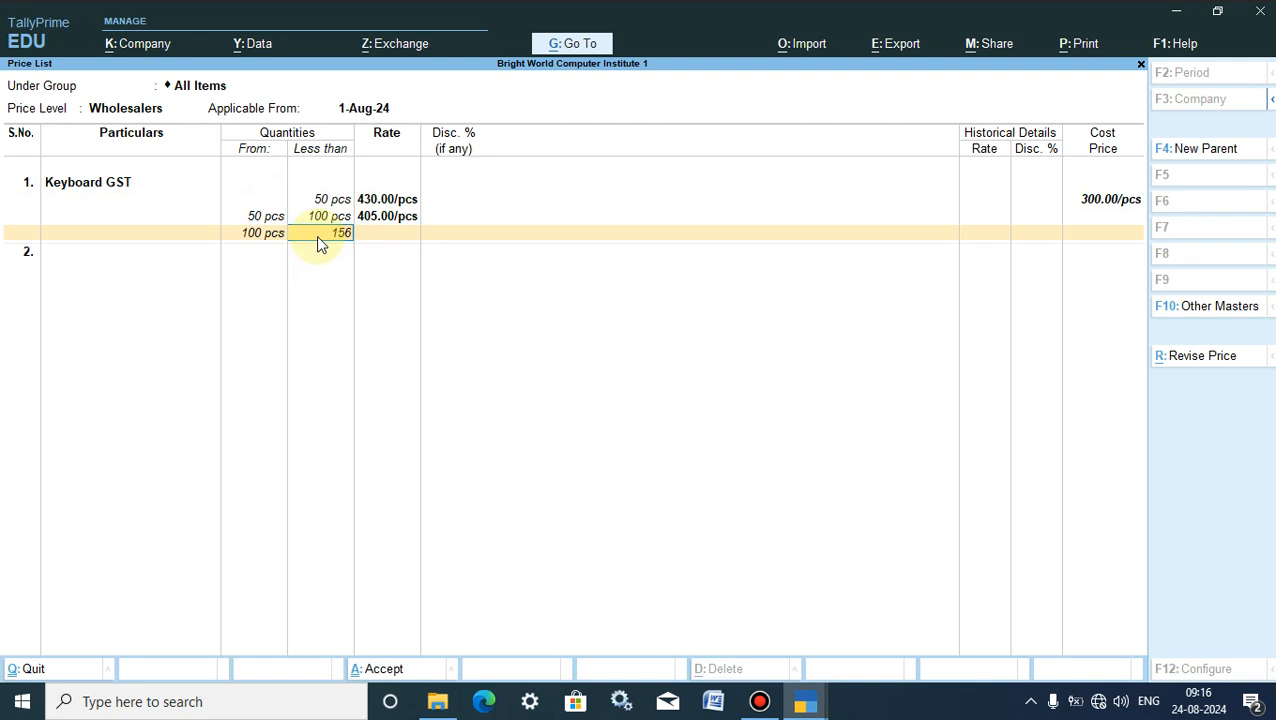
Step: Set the Wholesalers rate of Keyboard GST to 380 for 100 to less than 150 pcs, without a discount
{"action": "type", "text": "150"}
{"action": "key", "text": "Return"}
{"action": "type", "text": "380"}
{"action": "key", "text": "Return"}
{"action": "key", "text": "Return"}
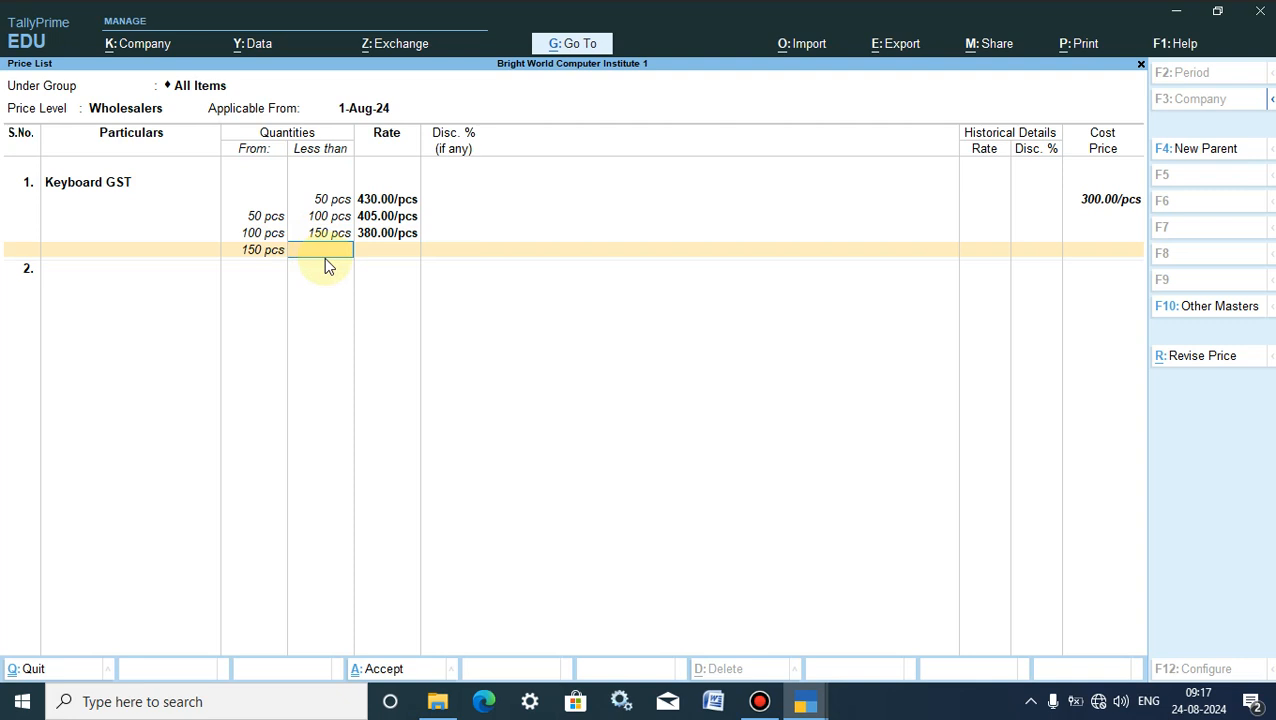
Step: Set the Wholesalers rate of Keyboard GST to 380 with a 1% discount for 150 pcs and above, and save the price list
{"action": "key", "text": "Return"}
{"action": "type", "text": "380"}
{"action": "key", "text": "Return"}
{"action": "type", "text": "1"}
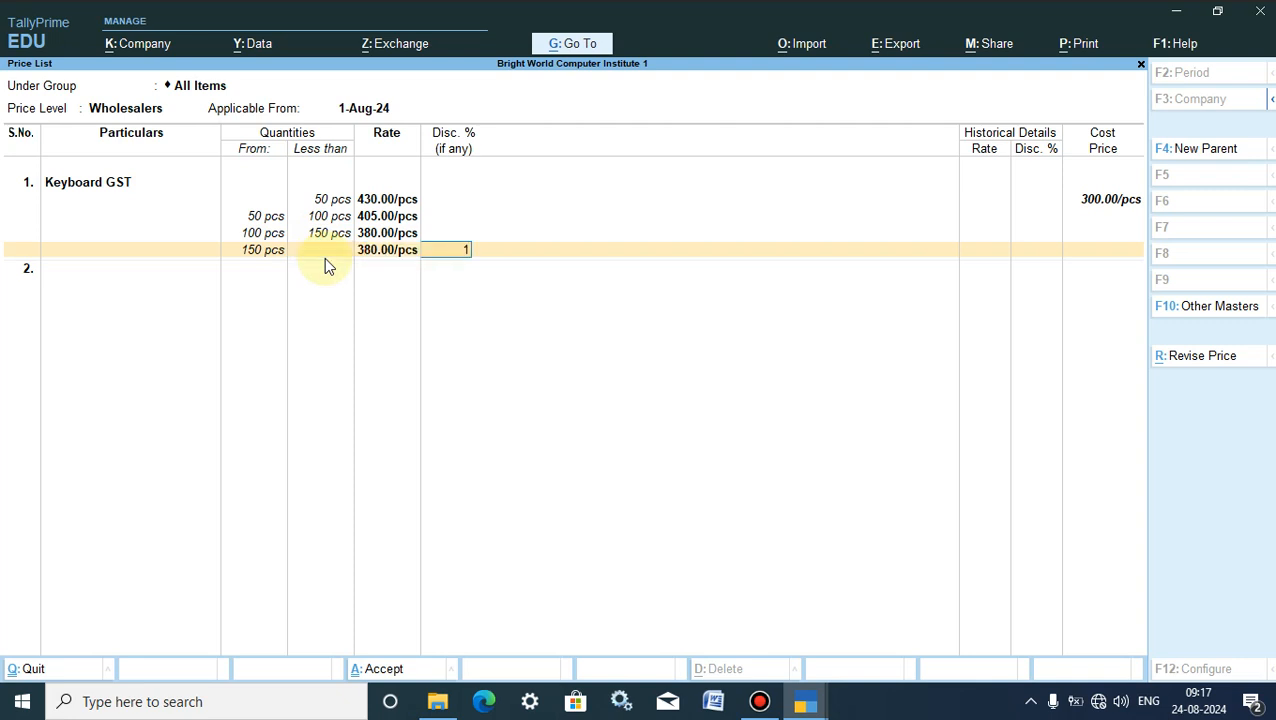
{"action": "key", "text": "Return"}
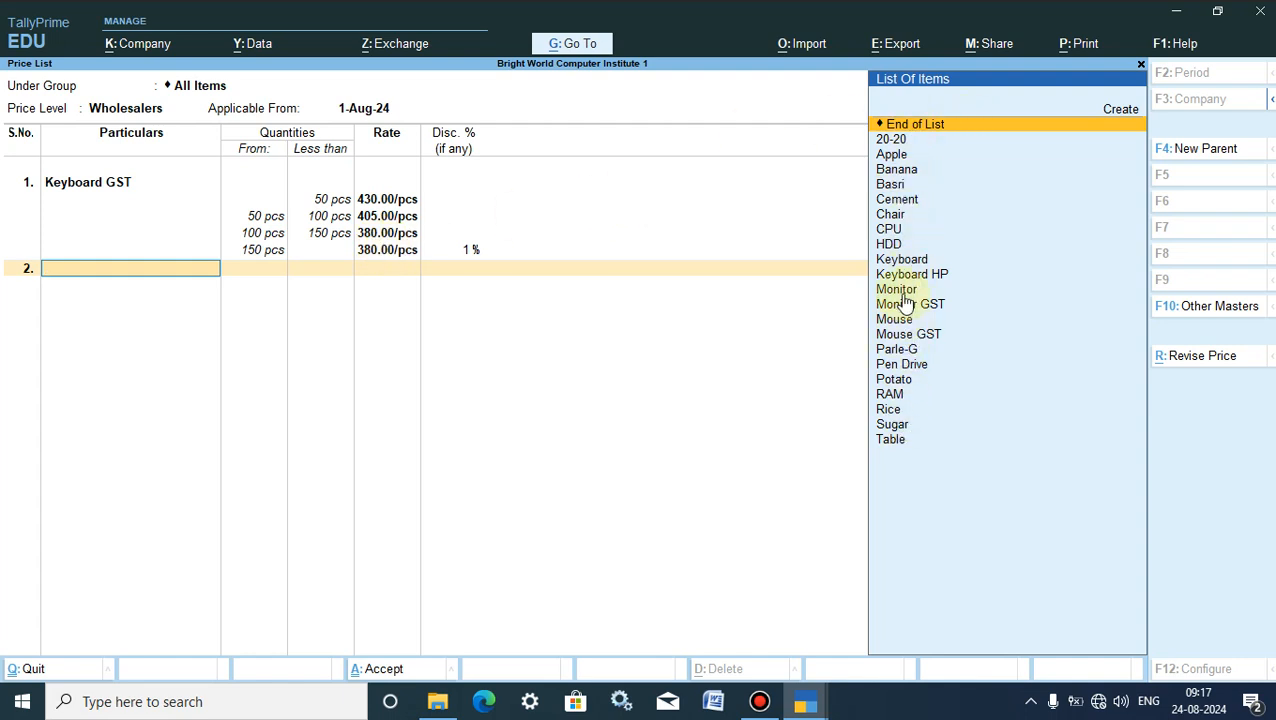
{"action": "left_click", "coordinate": [945, 125]}
{"action": "key", "text": "Return"}
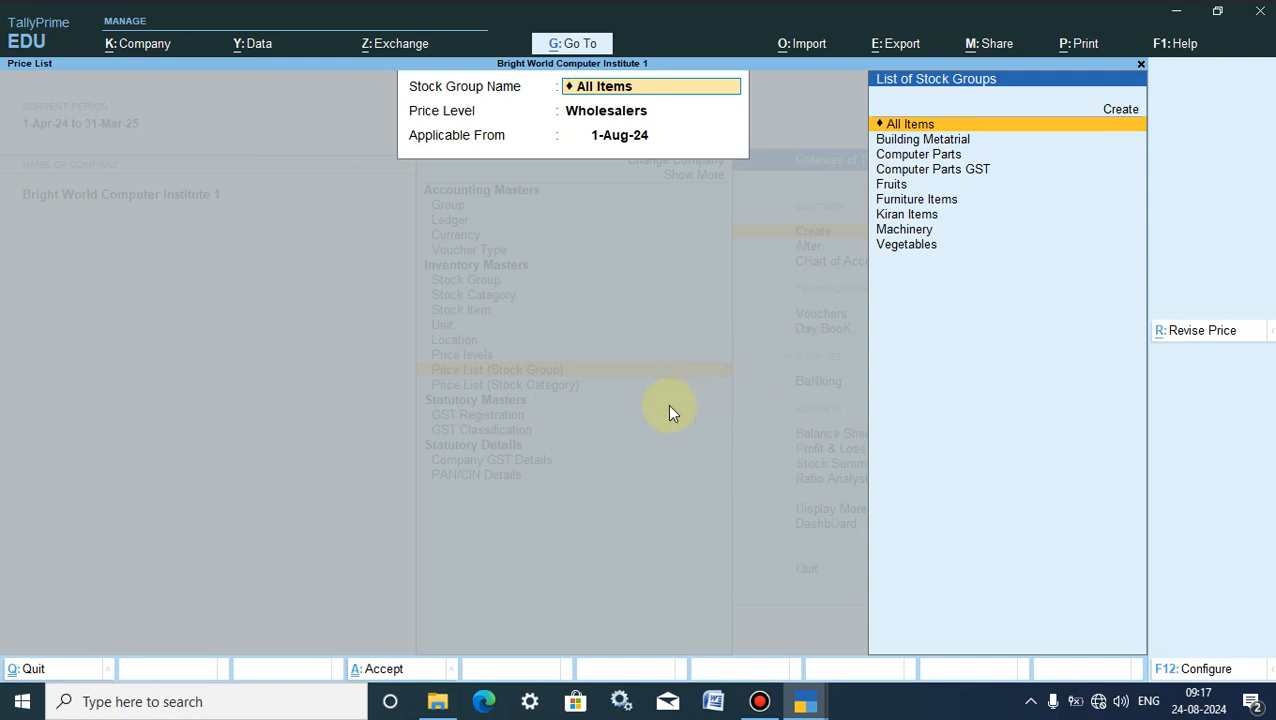
Step: Leave price list creation and return to the Gateway of Tally
{"action": "left_click", "coordinate": [613, 113]}
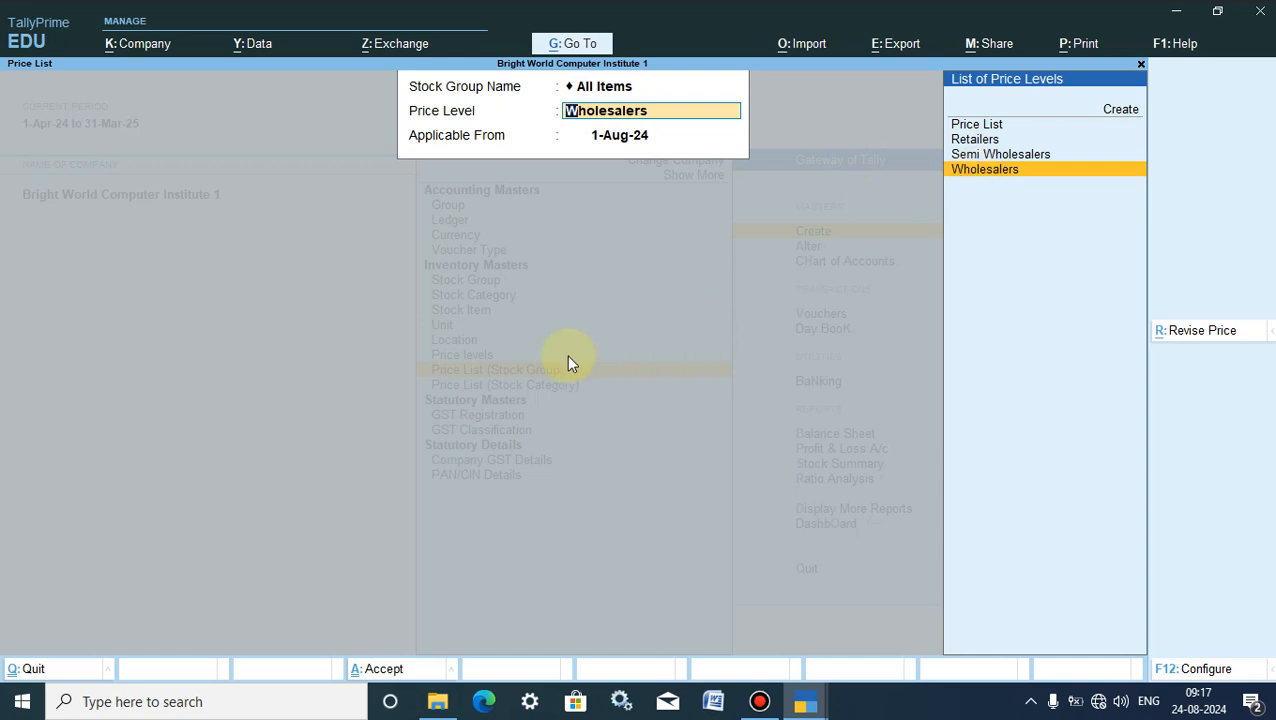
{"action": "left_click", "coordinate": [32, 669]}
{"action": "left_click", "coordinate": [32, 669]}
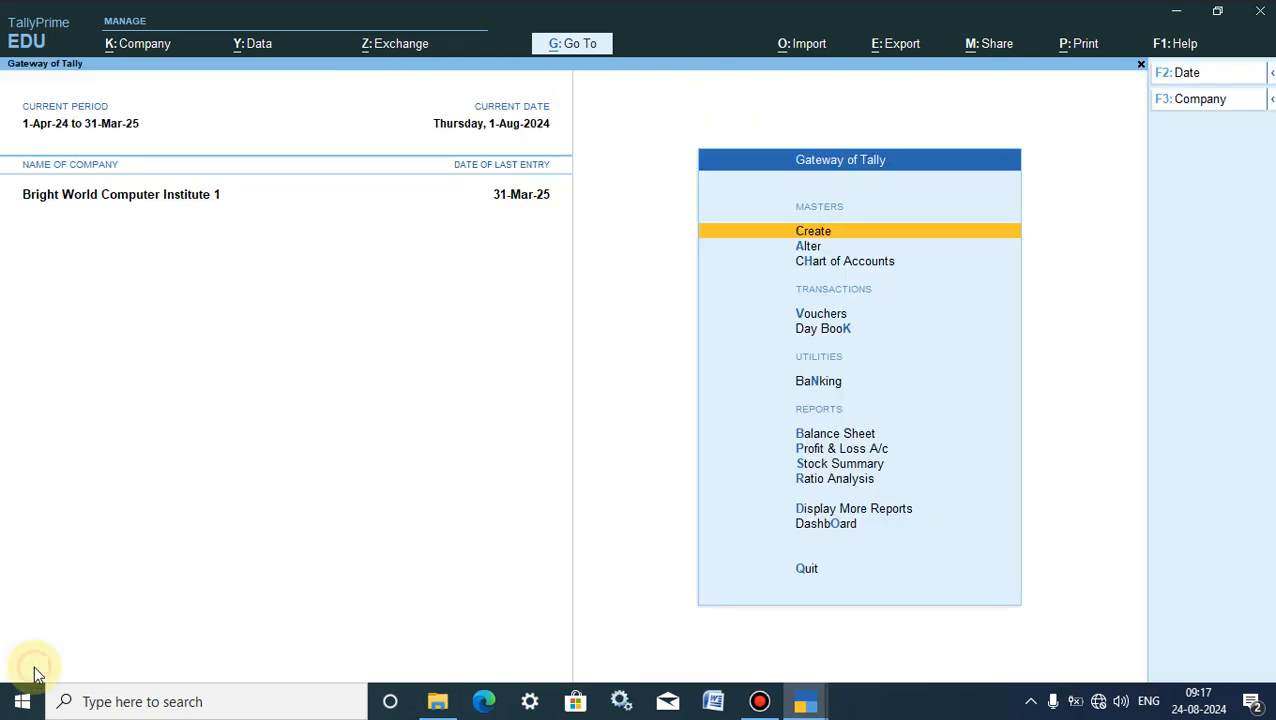
Step: Start a new sales voucher dated 1-Aug-24
{"action": "left_click", "coordinate": [808, 316]}
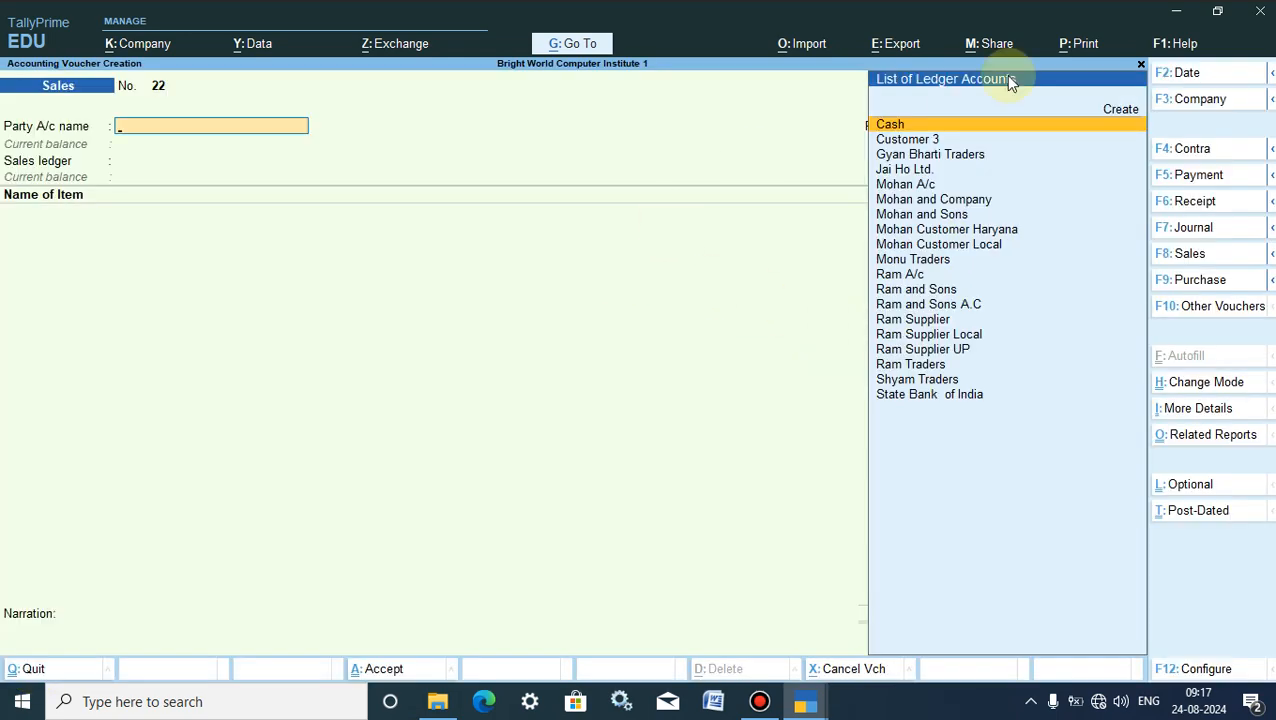
{"action": "left_click", "coordinate": [1186, 73]}
{"action": "type", "text": "1-8"}
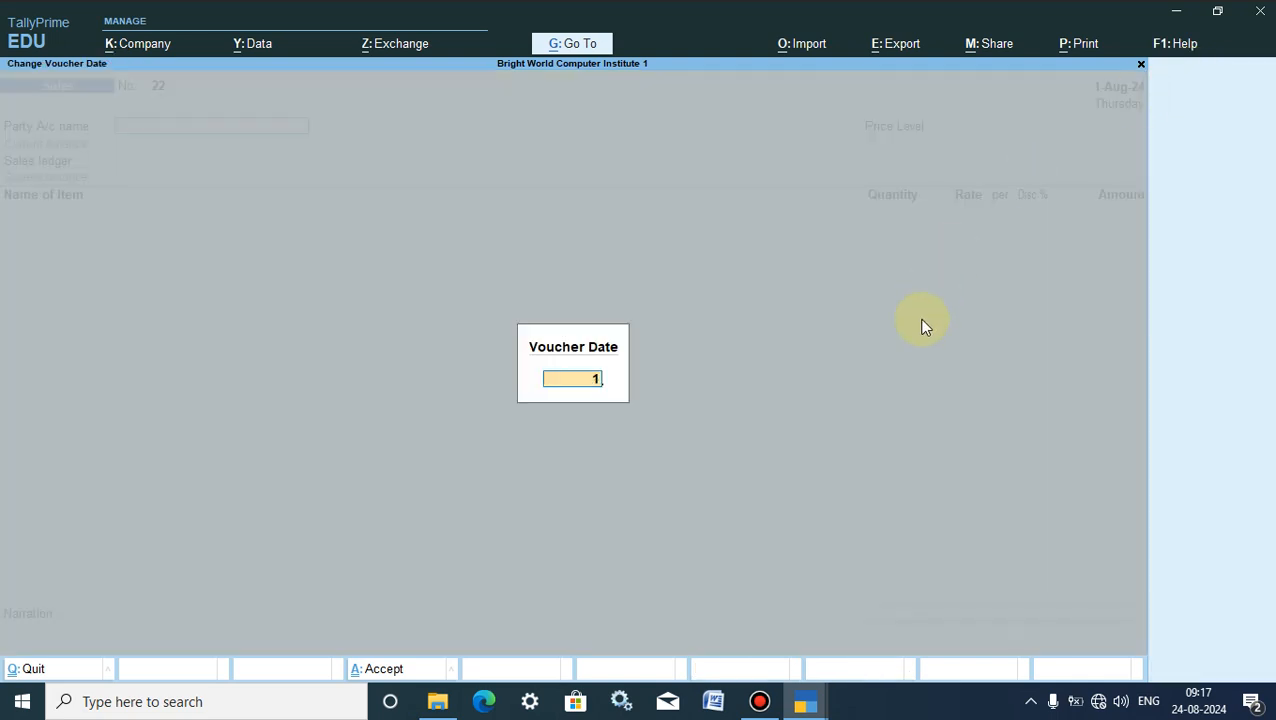
{"action": "key", "text": "Return"}
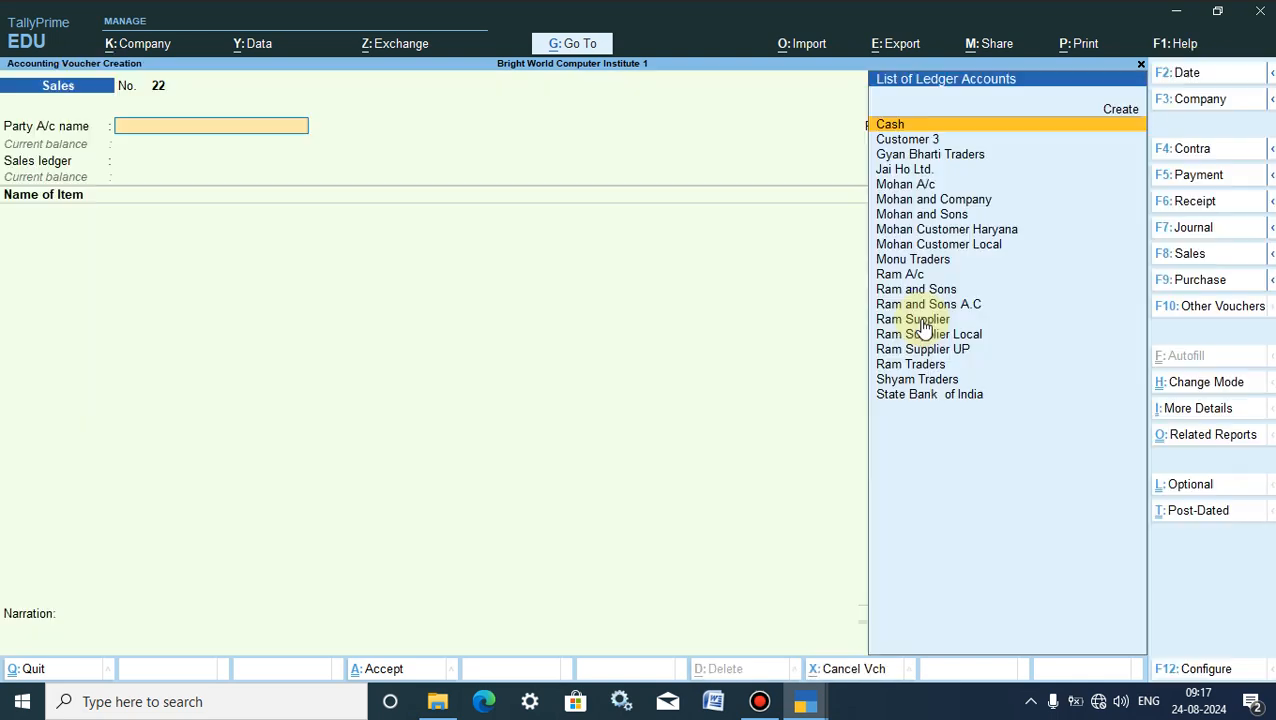
Step: Set the voucher's party to Cash with blank dispatch and party details, the price level to Retailers and the sales ledger to Sales
{"action": "left_click", "coordinate": [890, 127]}
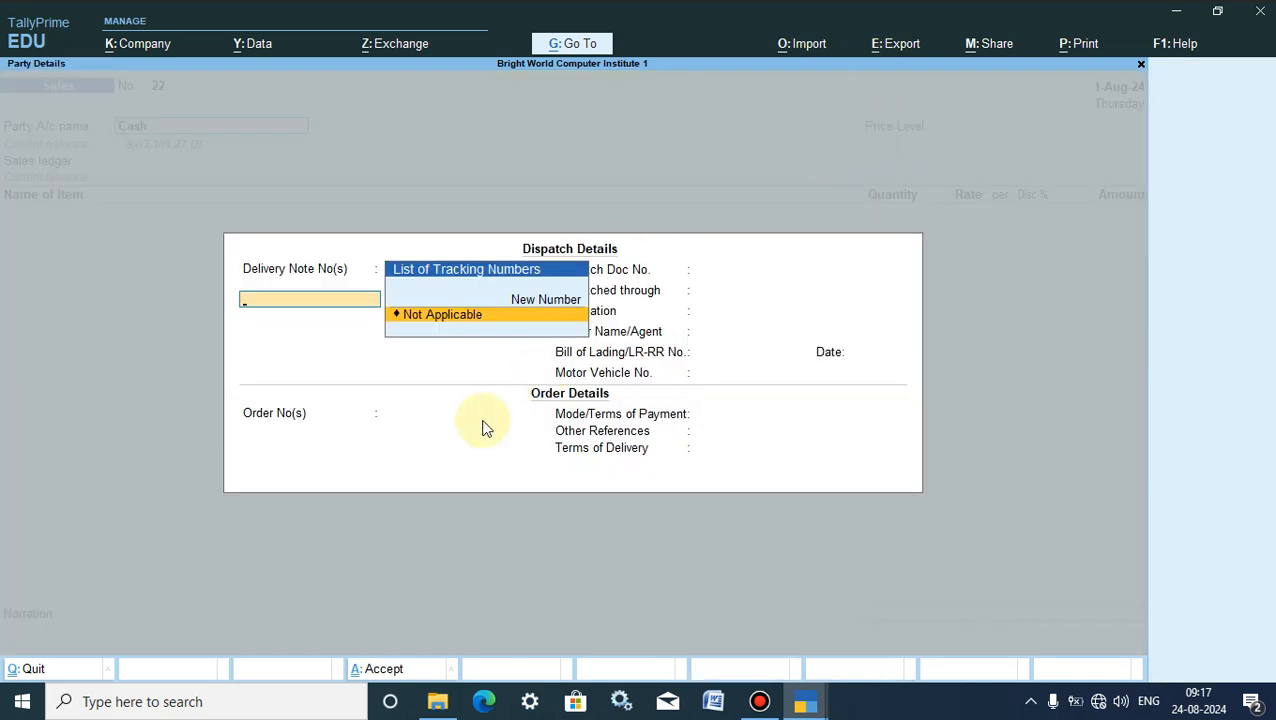
{"action": "left_click", "coordinate": [376, 670]}
{"action": "left_click", "coordinate": [376, 670]}
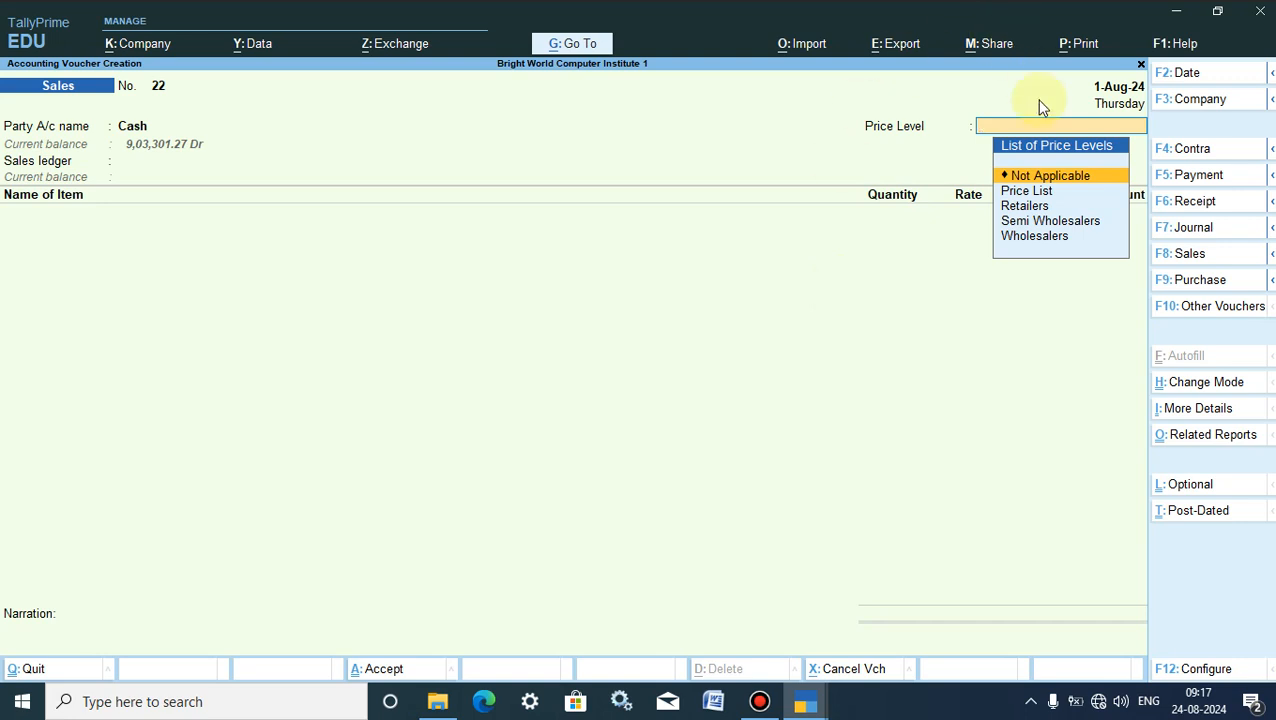
{"action": "left_click", "coordinate": [1030, 207]}
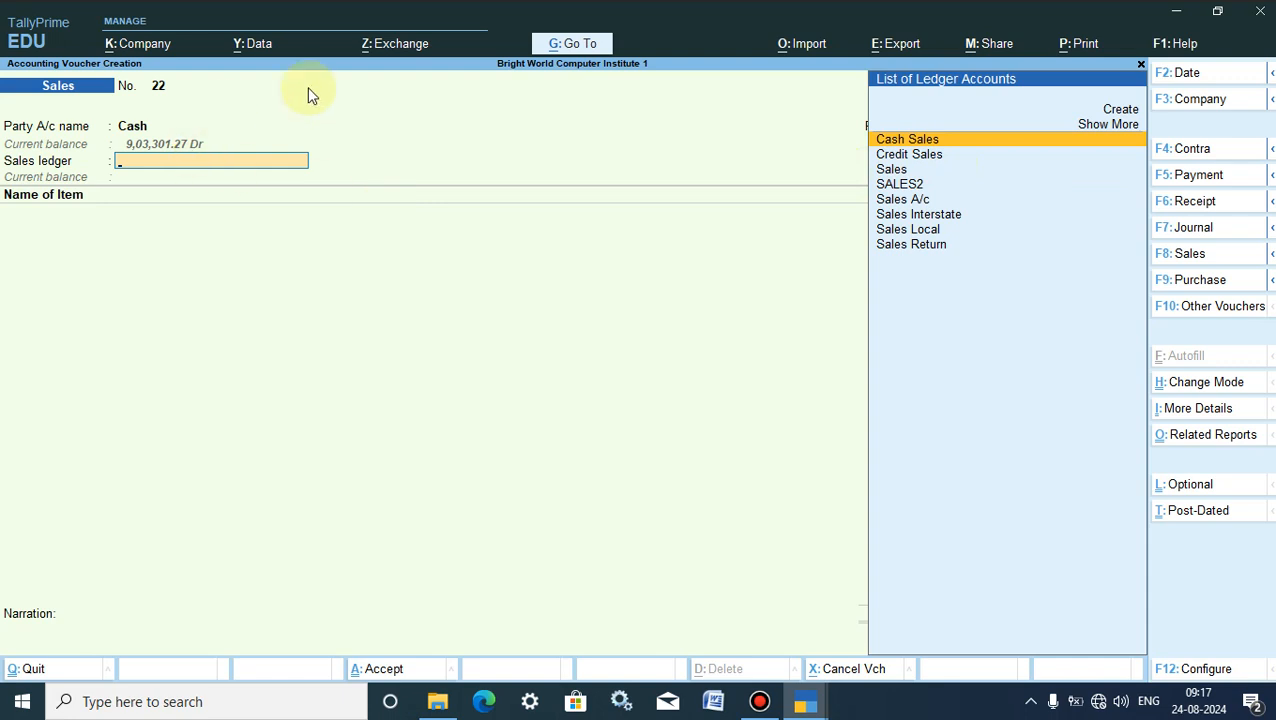
{"action": "left_click", "coordinate": [890, 169]}
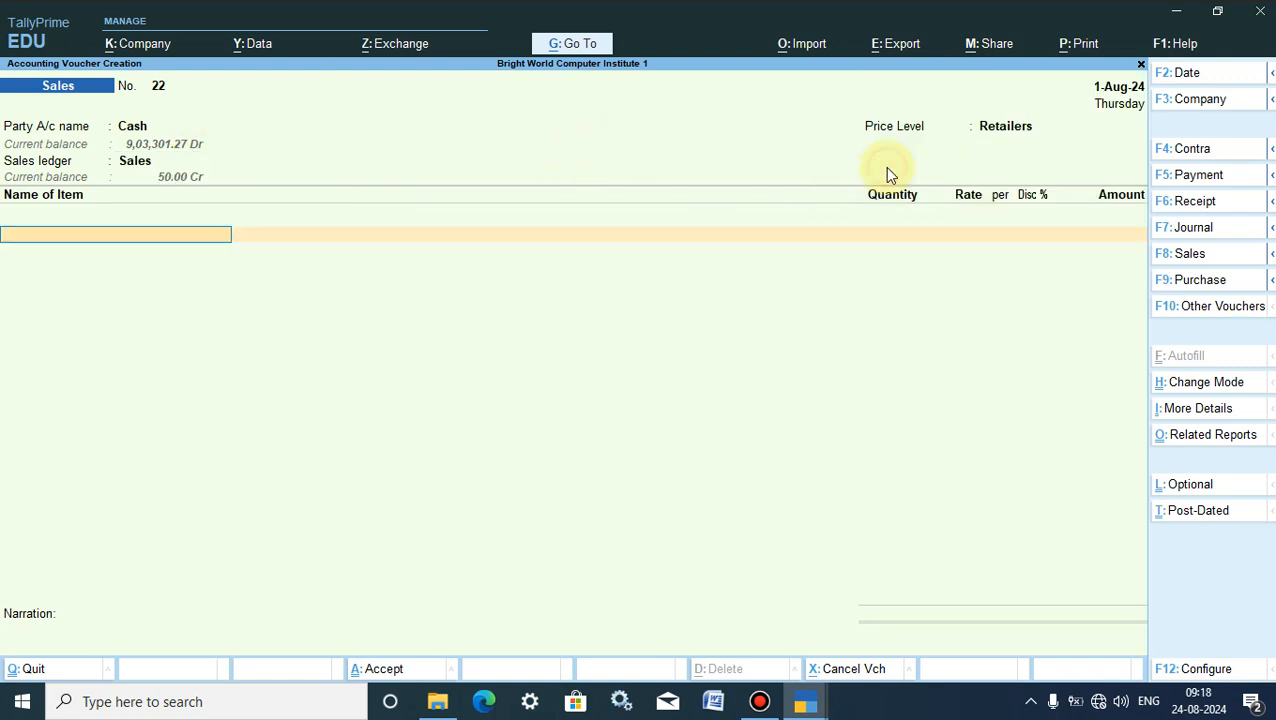
Step: Add Keyboard GST to the sales voucher from Main Location, with tracking and order numbers not applicable
{"action": "type", "text": "K"}
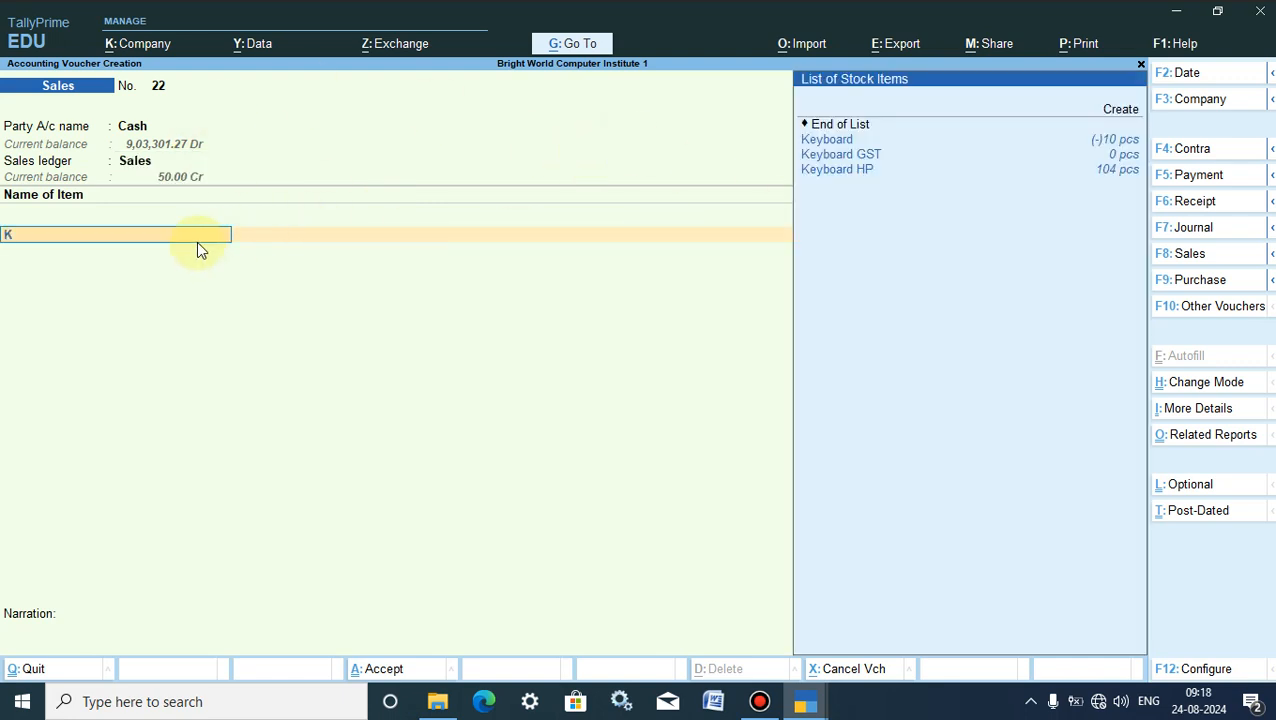
{"action": "key", "text": "Down"}
{"action": "key", "text": "Return"}
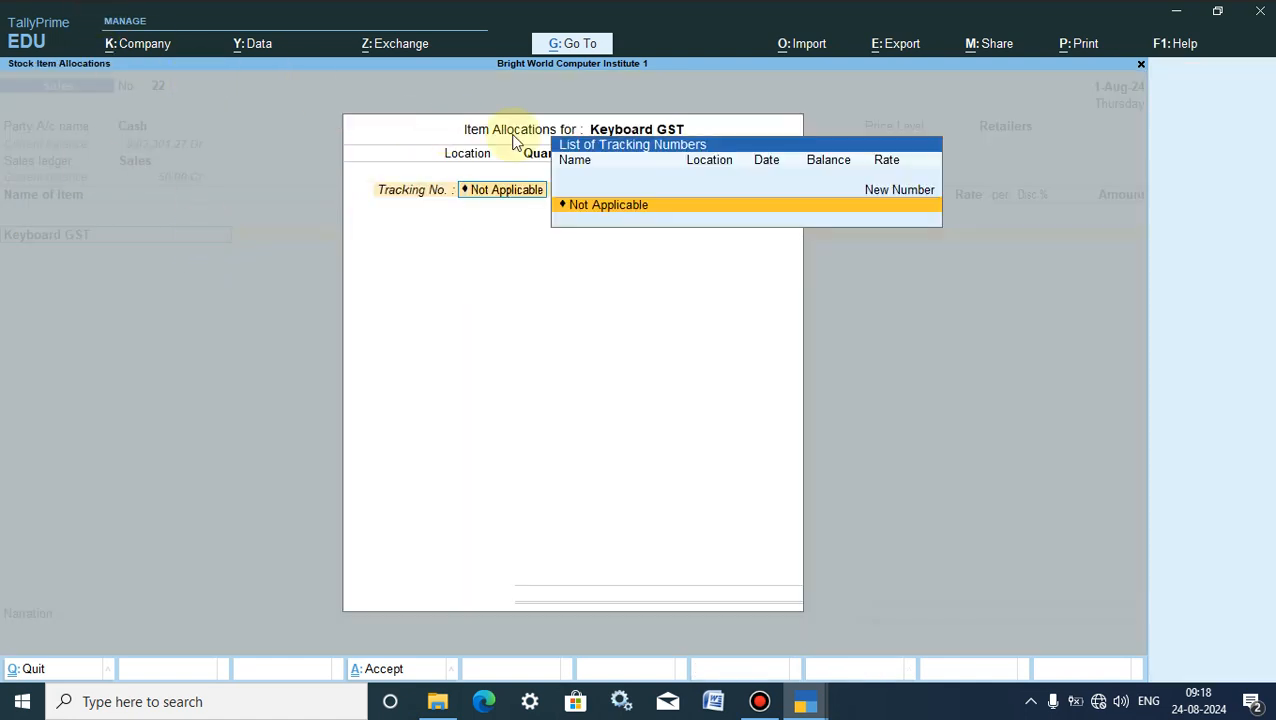
{"action": "left_click", "coordinate": [615, 205]}
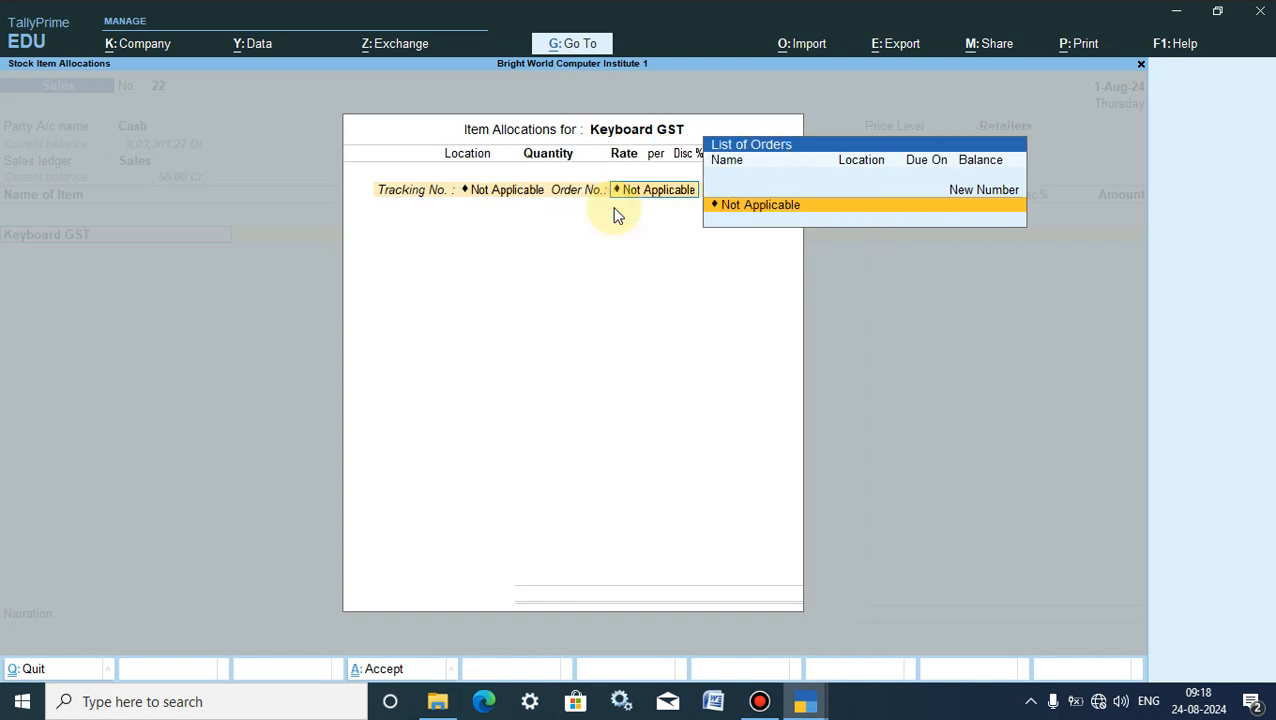
{"action": "left_click", "coordinate": [740, 207]}
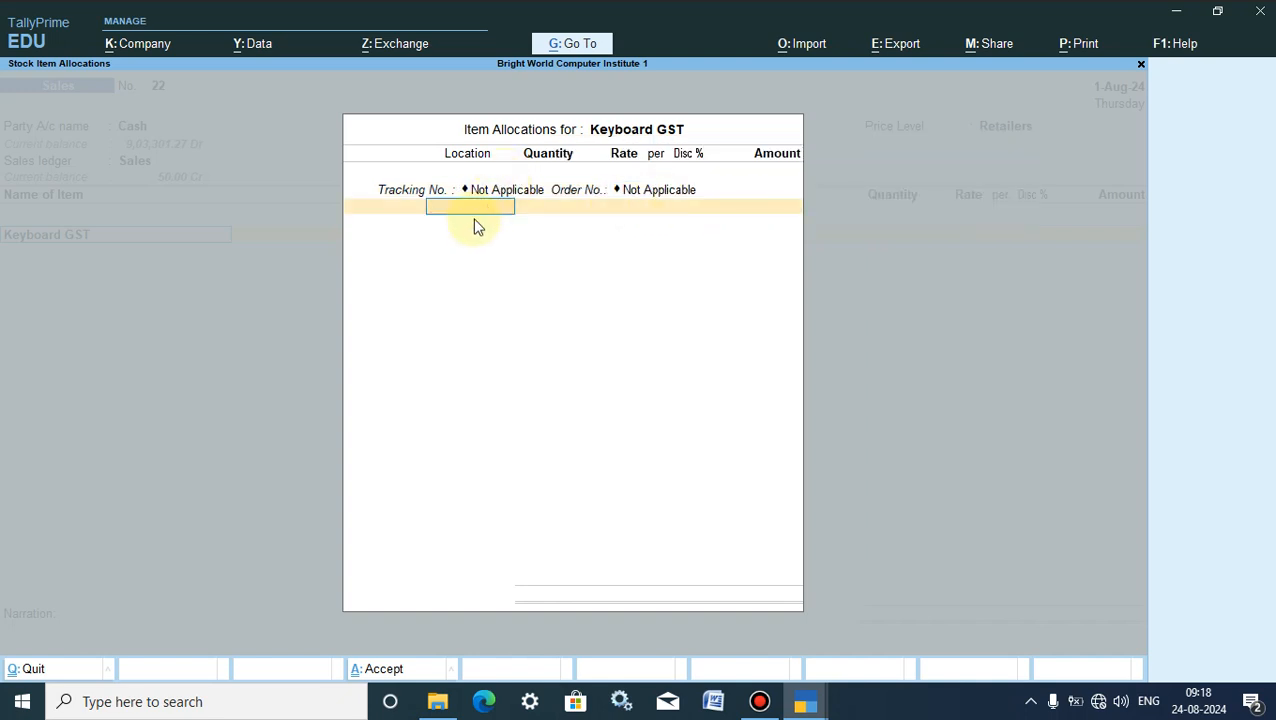
{"action": "type", "text": "M"}
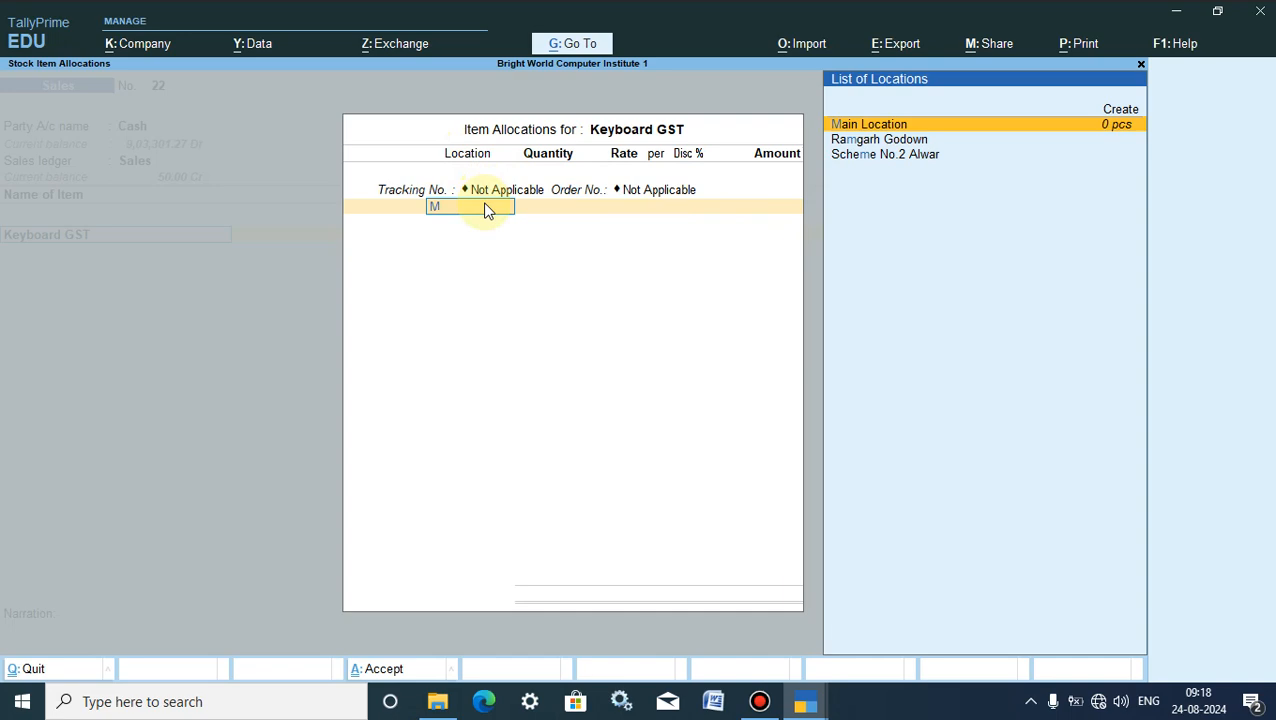
{"action": "key", "text": "Return"}
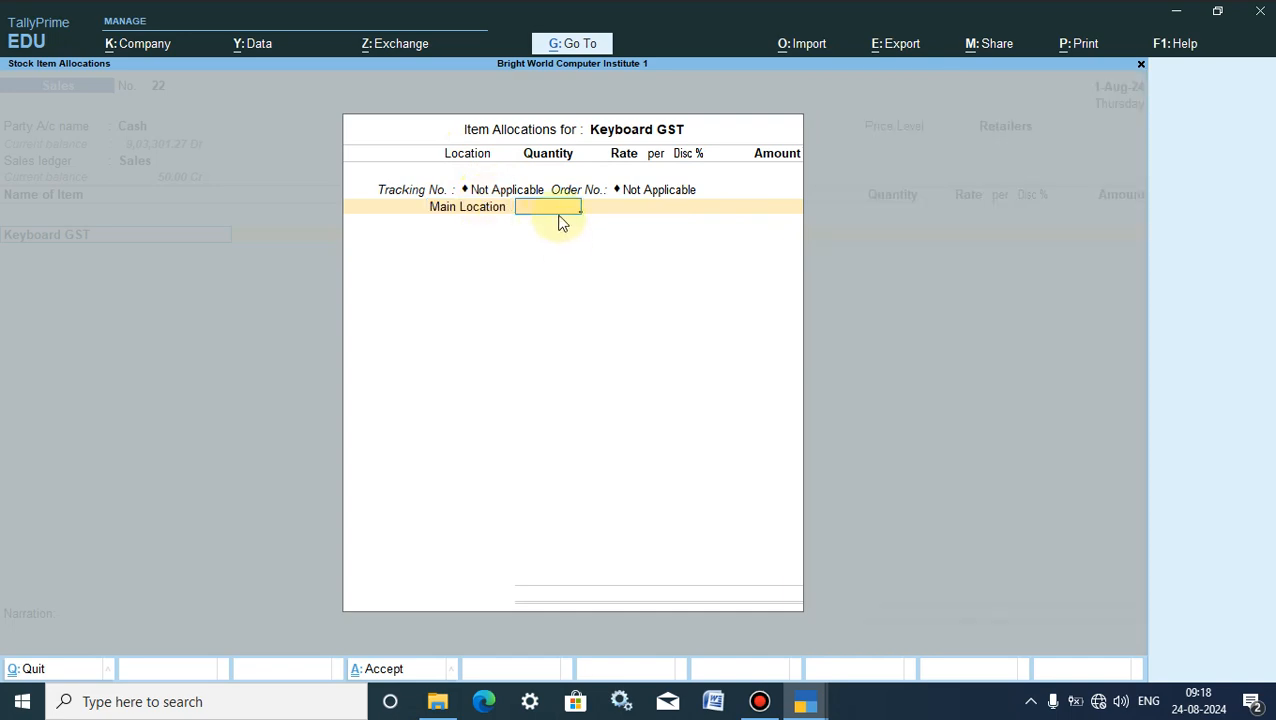
Step: Enter a quantity of 10 pcs for Keyboard GST to test the Retailers rate below 50 pcs
{"action": "type", "text": "10"}
{"action": "key", "text": "Return"}
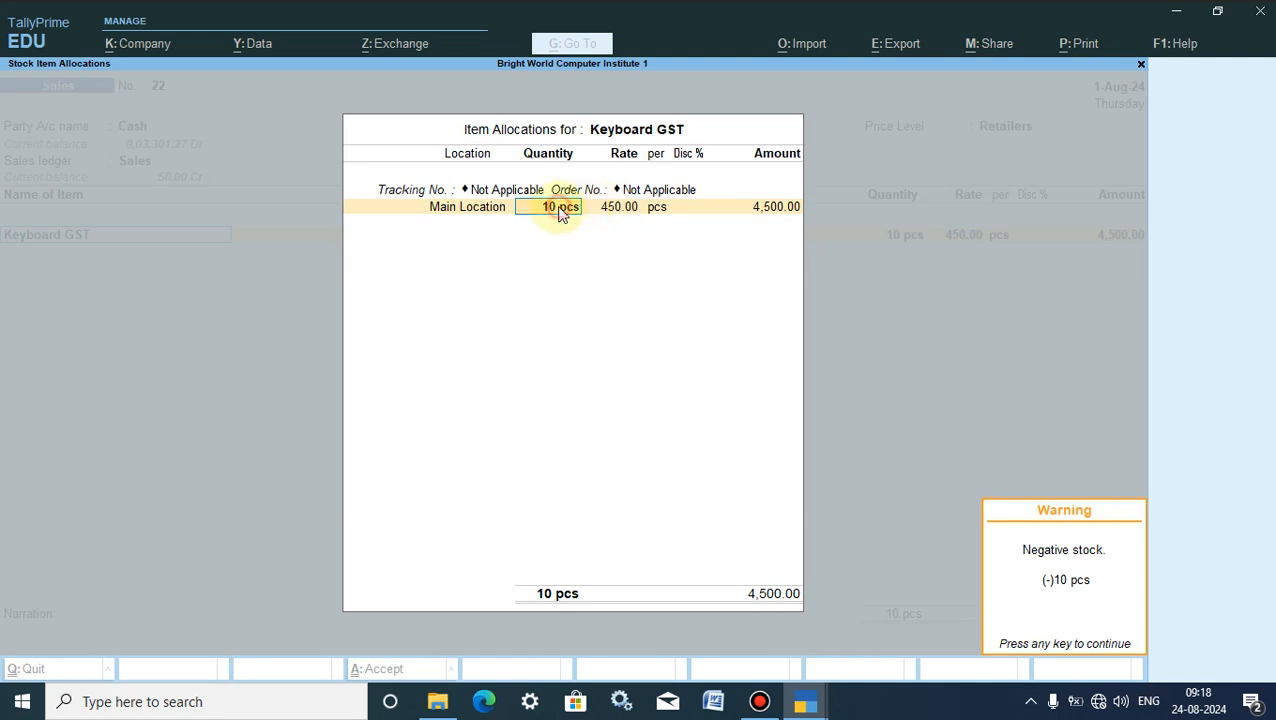
{"action": "key", "text": "Return"}
Step: Change the Keyboard GST quantity to 60 pcs to test the Retailers rate for 50 to less than 100 pcs
{"action": "key", "text": "BackSpace"}
{"action": "key", "text": "BackSpace"}
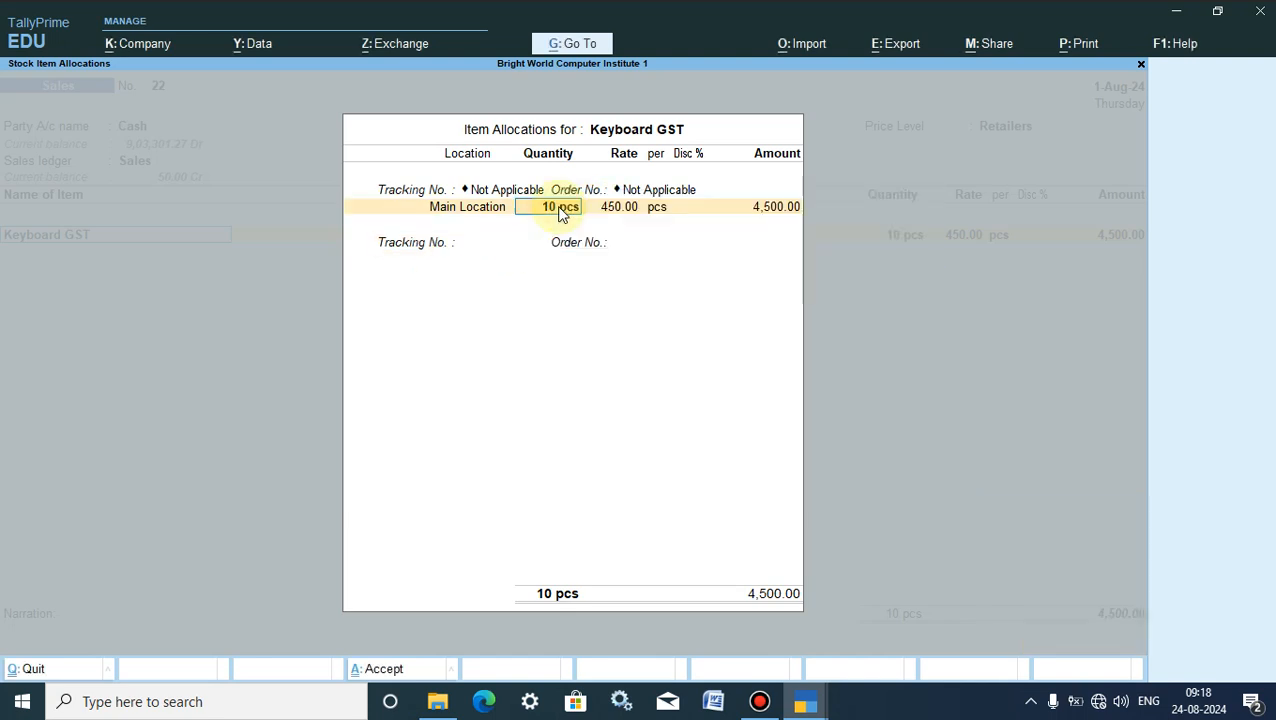
{"action": "type", "text": "60"}
{"action": "key", "text": "Return"}
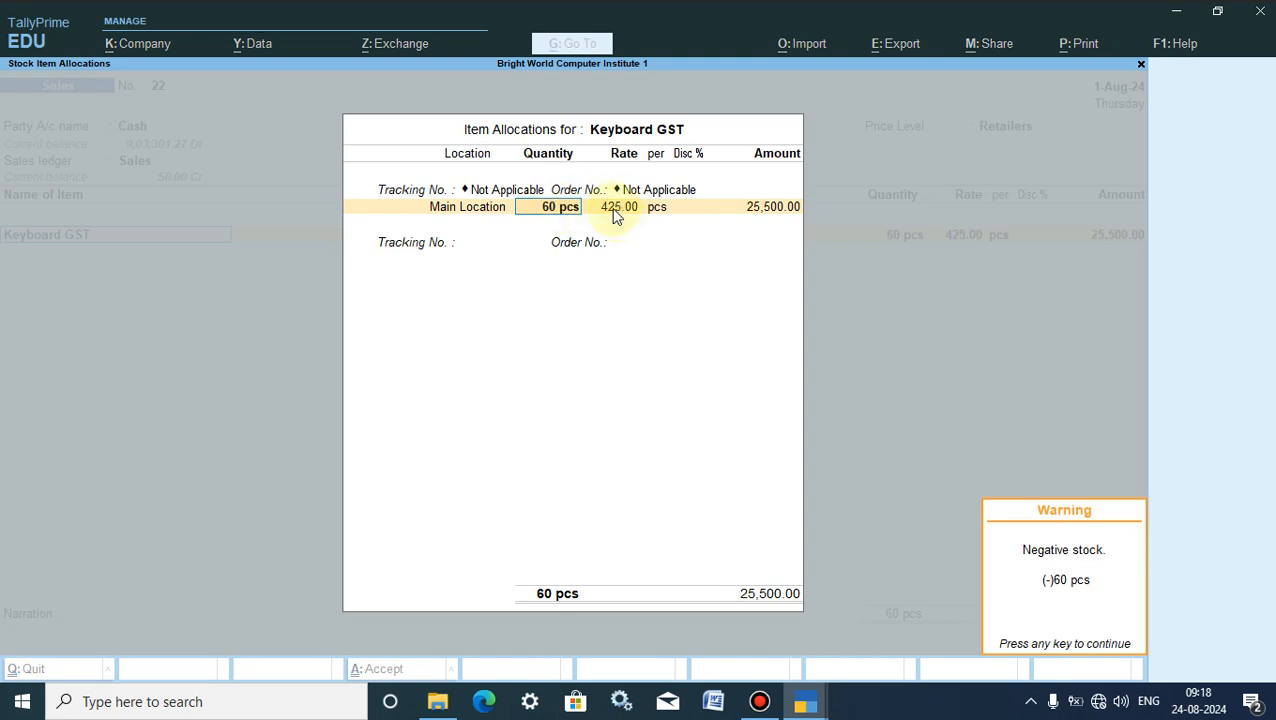
{"action": "key", "text": "Return"}
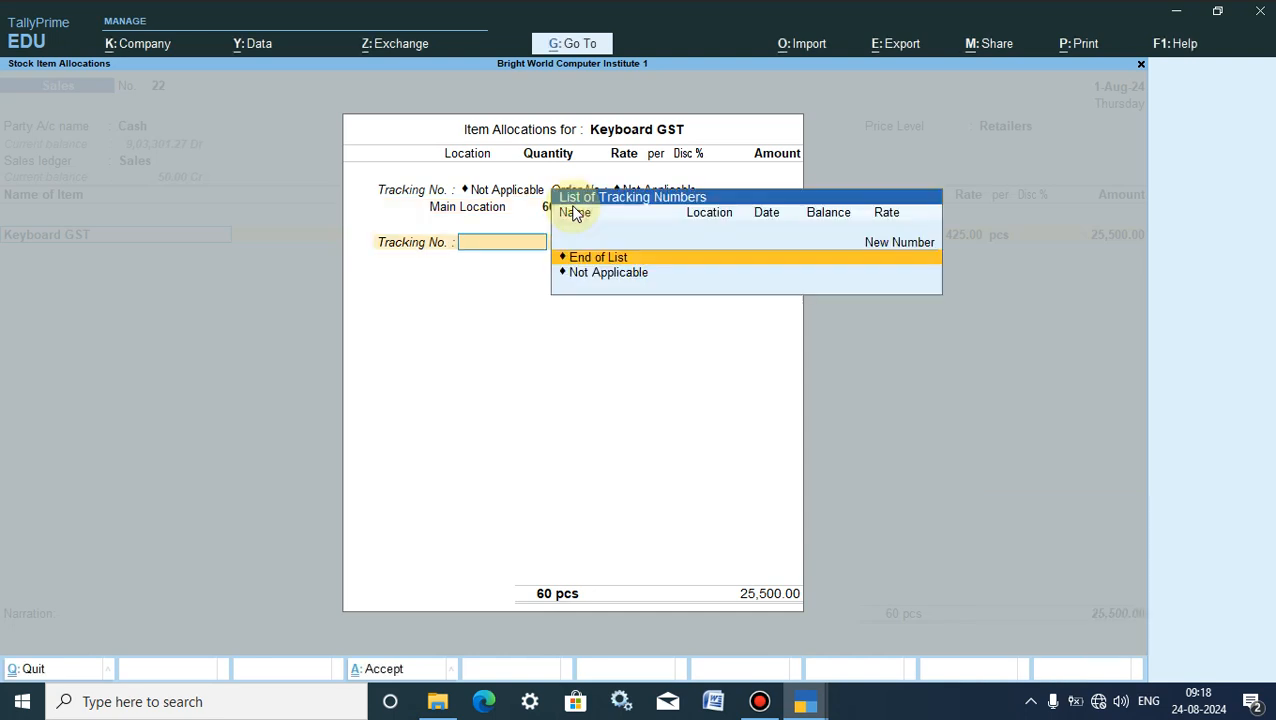
Step: Set the Keyboard GST quantity to 120 pcs to apply the Retailers rate for 100 to less than 150 pcs
{"action": "left_click", "coordinate": [575, 210]}
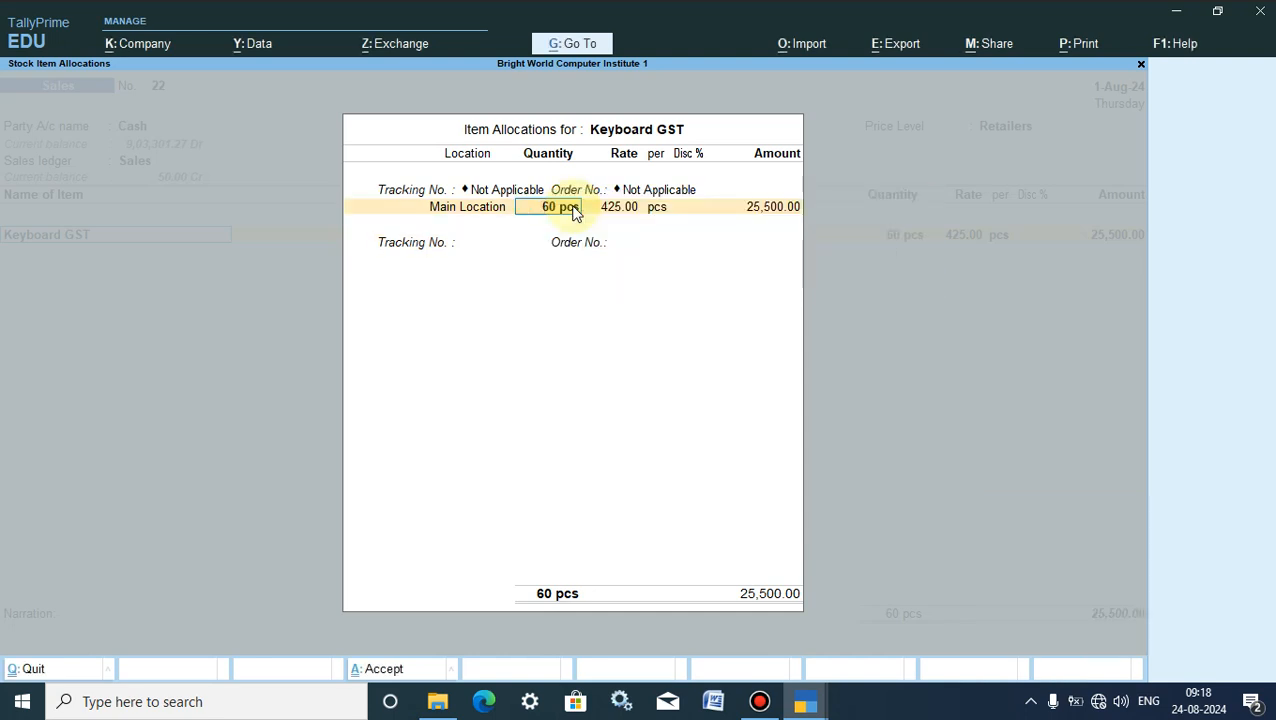
{"action": "type", "text": "120"}
{"action": "key", "text": "Return"}
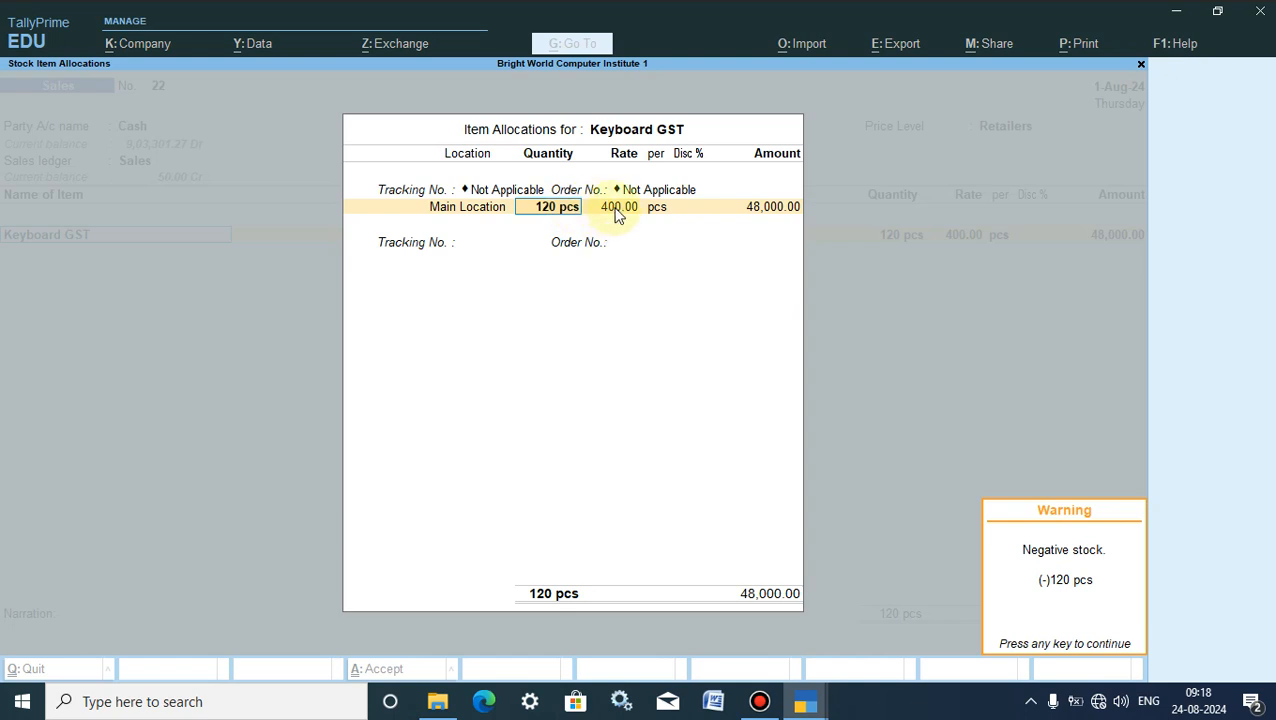
Step: Change the Keyboard GST quantity to 160 pcs to test the Retailers pricing above 150 pcs
{"action": "key", "text": "Return"}
{"action": "key", "text": "BackSpace"}
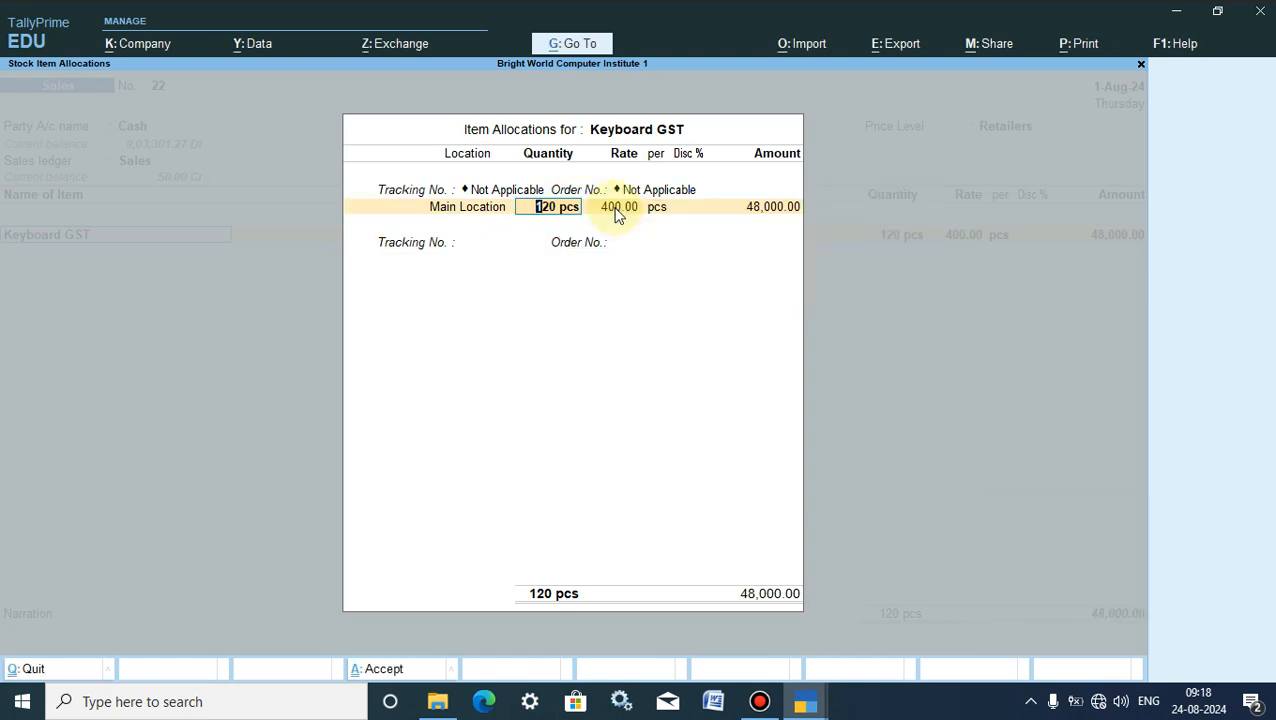
{"action": "type", "text": "160"}
{"action": "key", "text": "Return"}
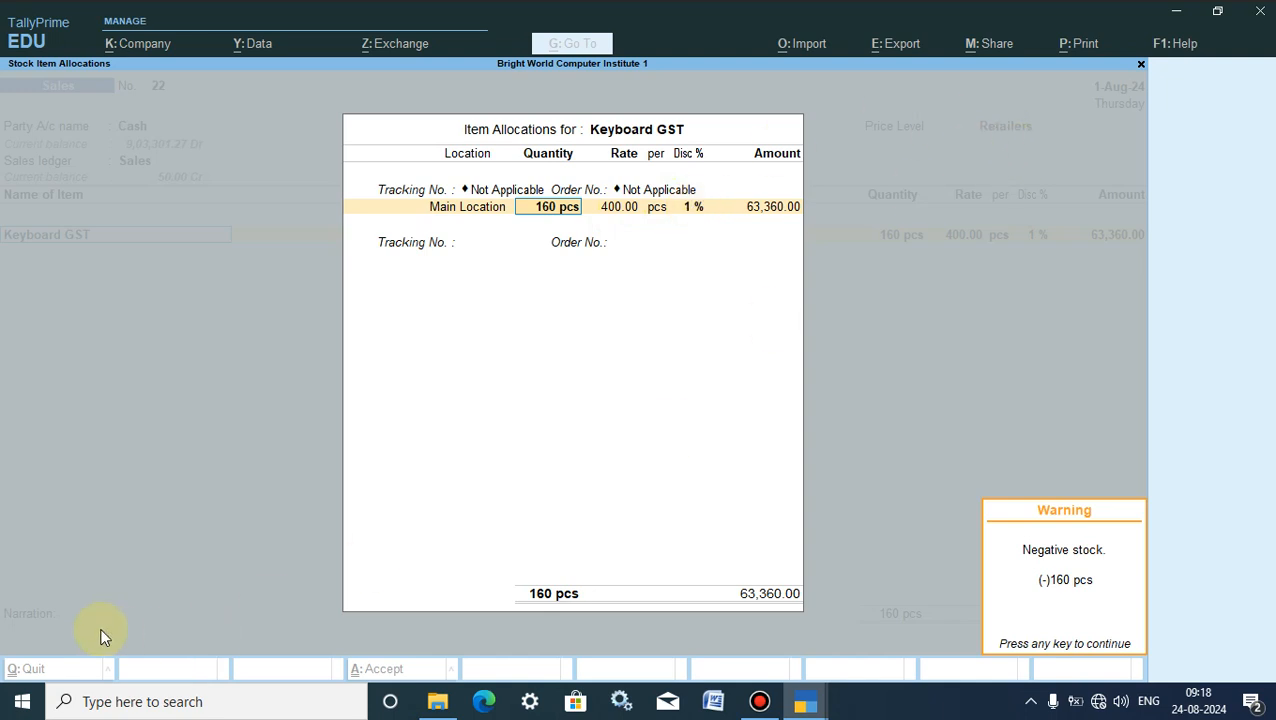
{"action": "key", "text": "Return"}
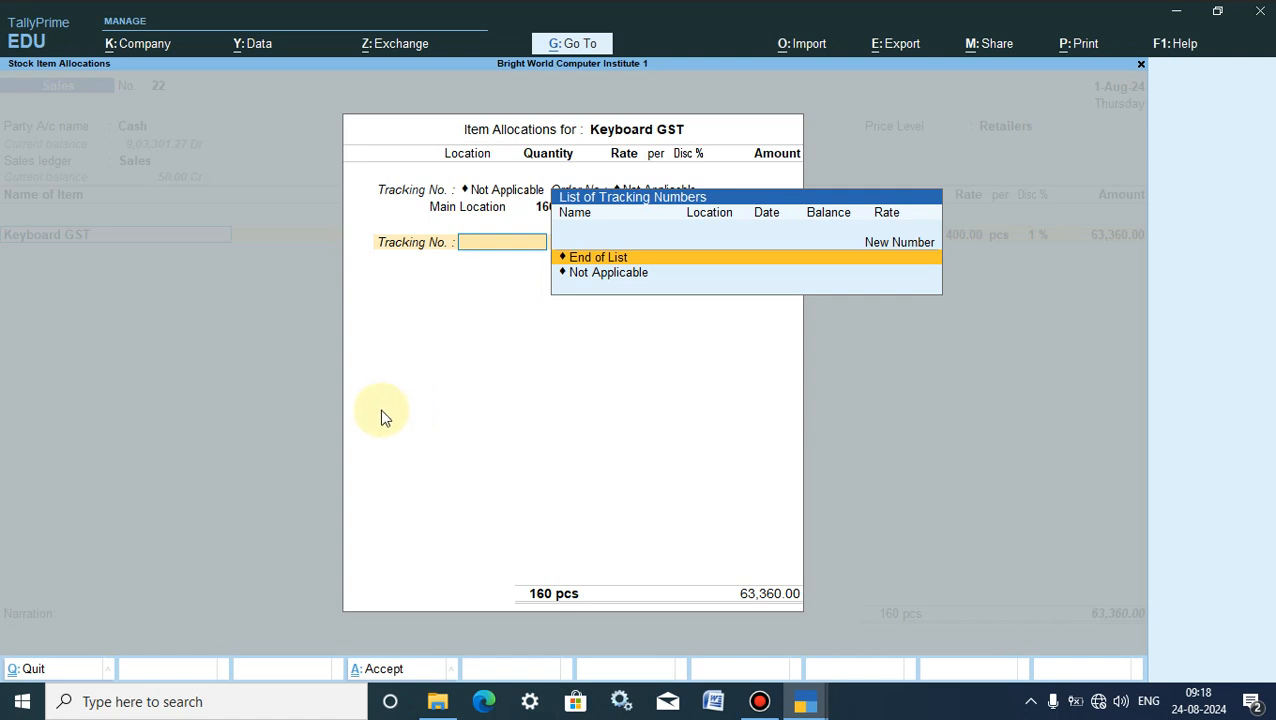
Step: Set the sales voucher's price level to Semi Wholesalers, keep the Sales ledger, and reopen the Keyboard GST allocation
{"action": "left_click", "coordinate": [25, 668]}
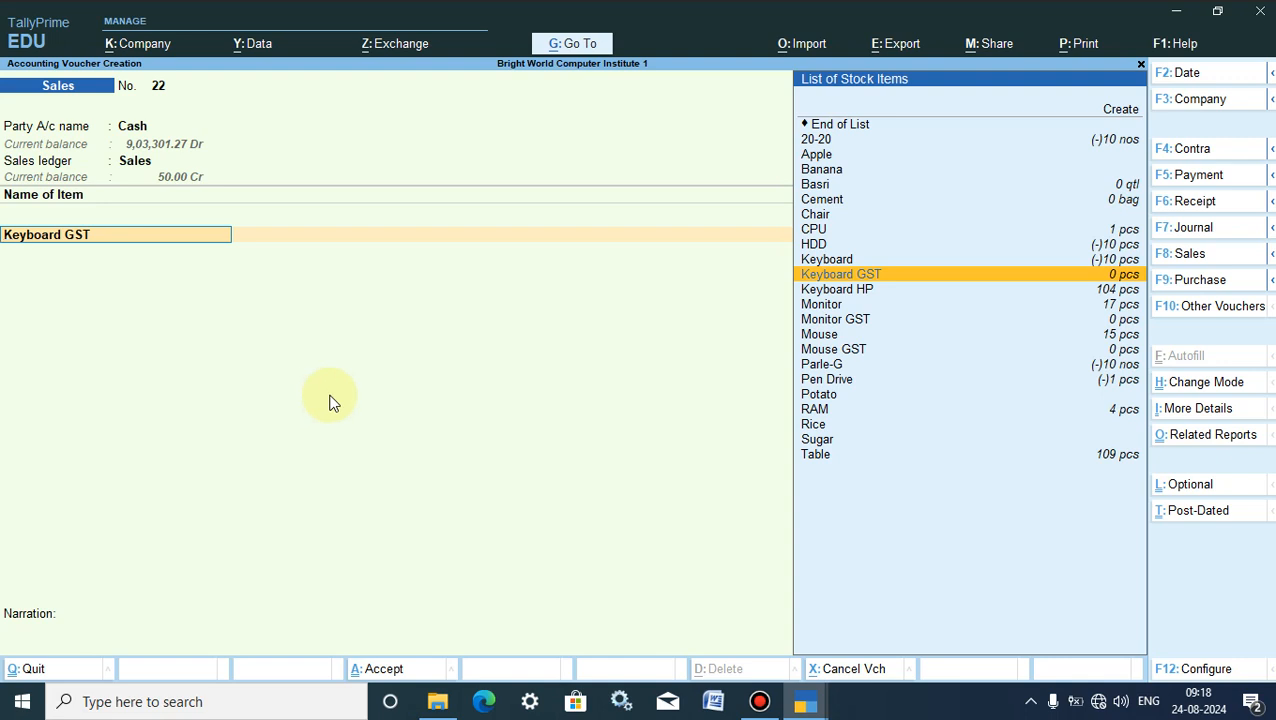
{"action": "key", "text": "BackSpace"}
{"action": "key", "text": "BackSpace"}
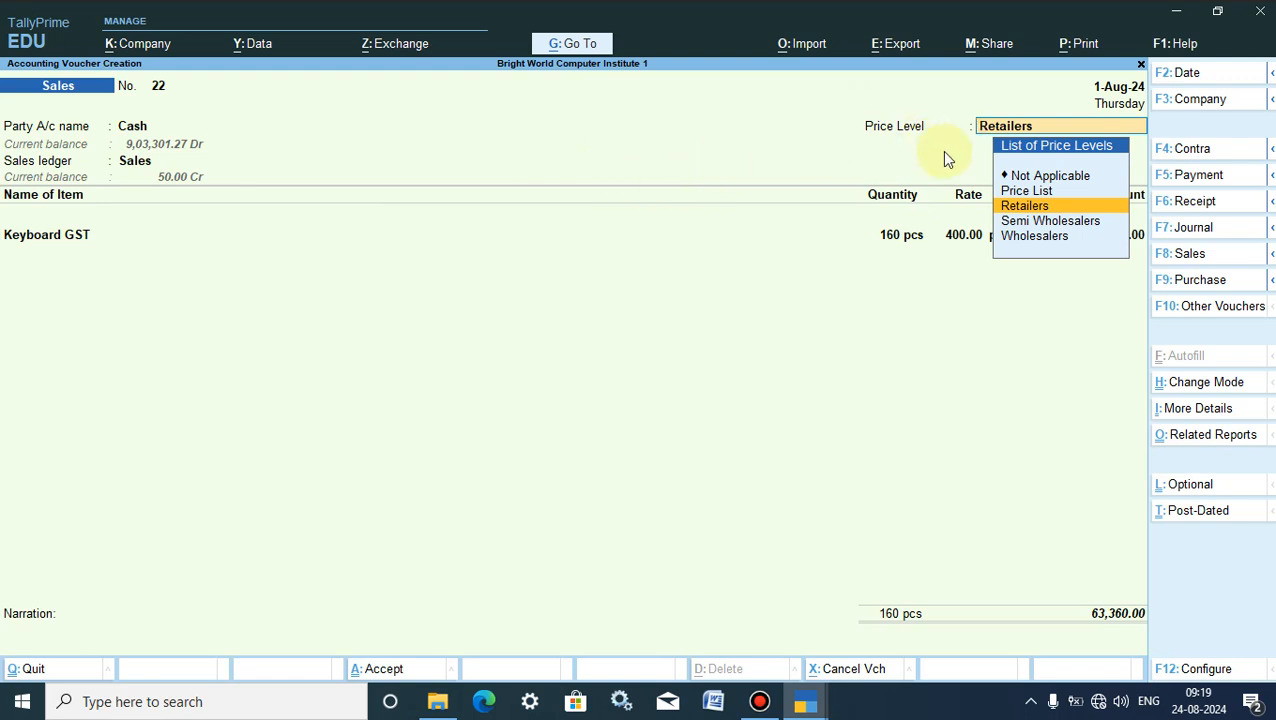
{"action": "key", "text": "Return"}
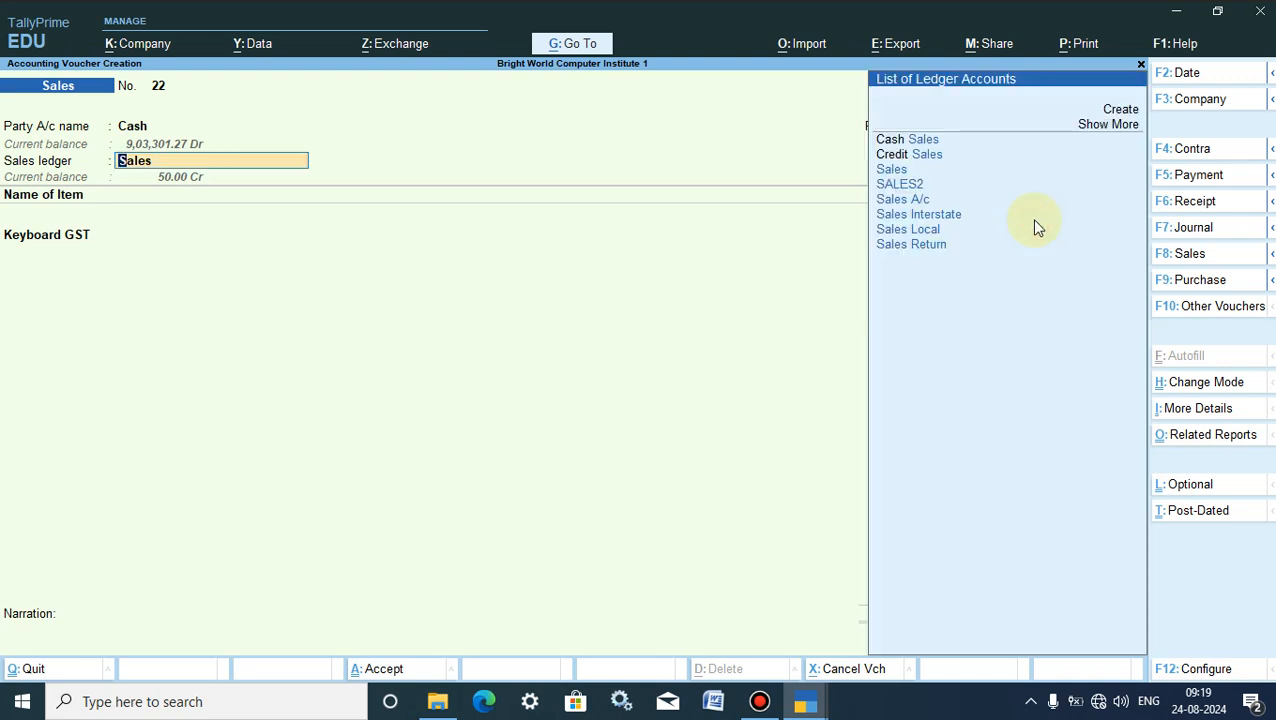
{"action": "key", "text": "Return"}
{"action": "key", "text": "Return"}
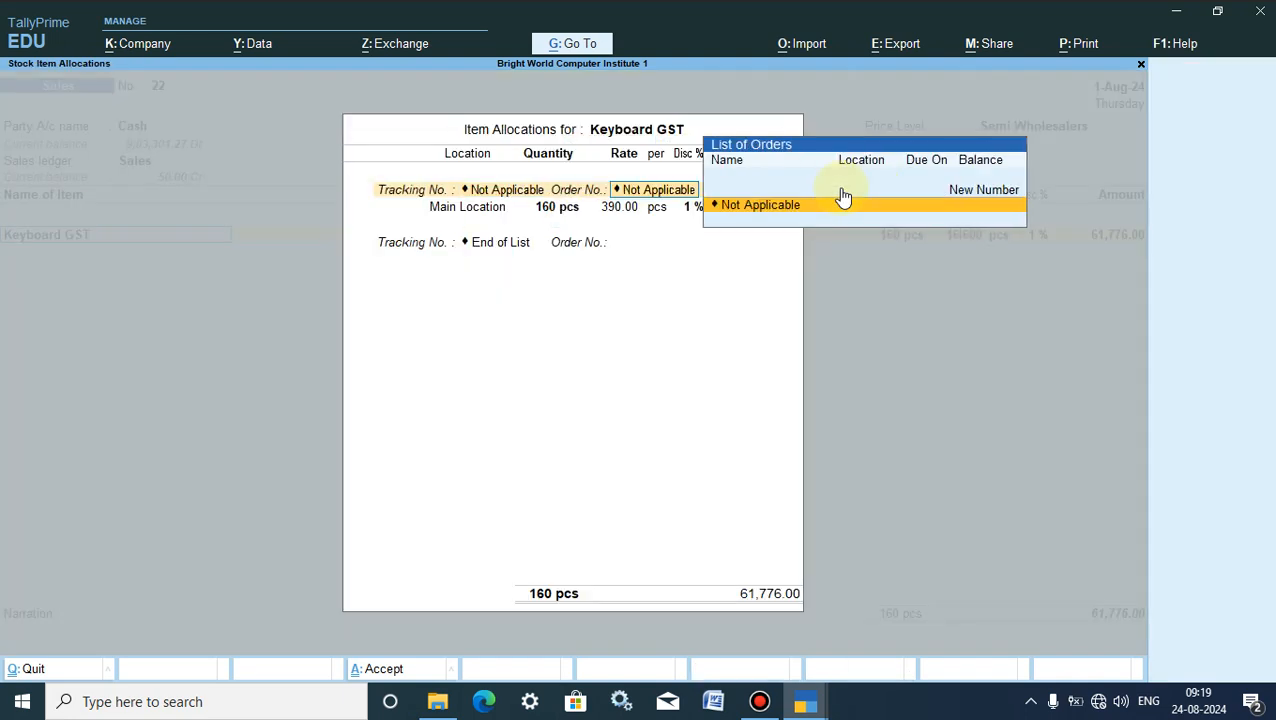
{"action": "key", "text": "Return"}
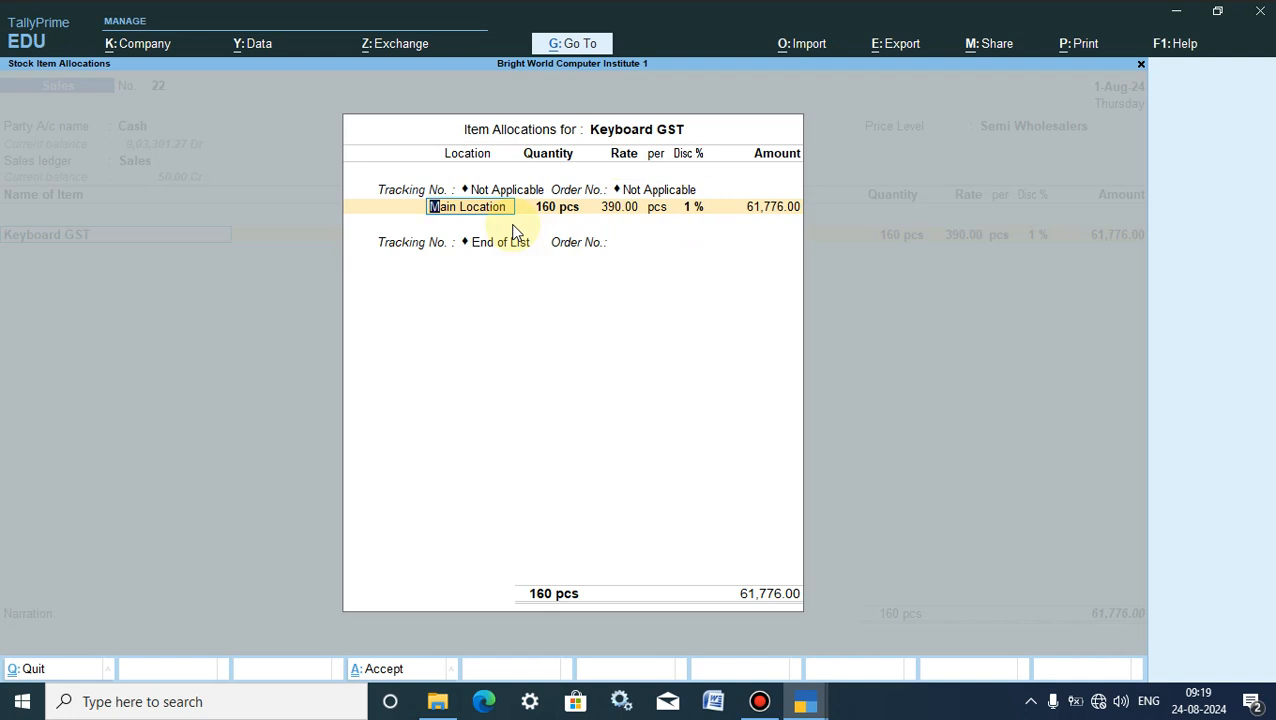
Step: Keep Main Location and set the Keyboard GST quantity to 10 pcs to test the Semi Wholesalers rate
{"action": "key", "text": "space"}
{"action": "key", "text": "space"}
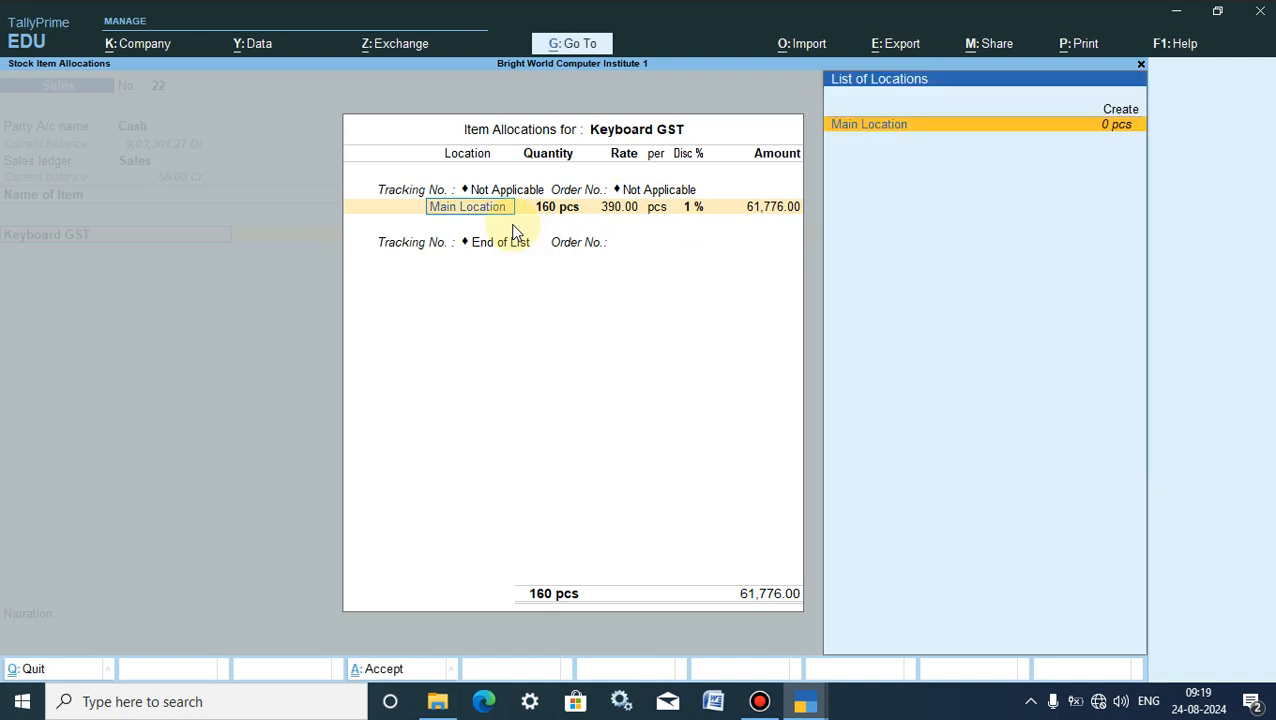
{"action": "key", "text": "Return"}
{"action": "type", "text": "10"}
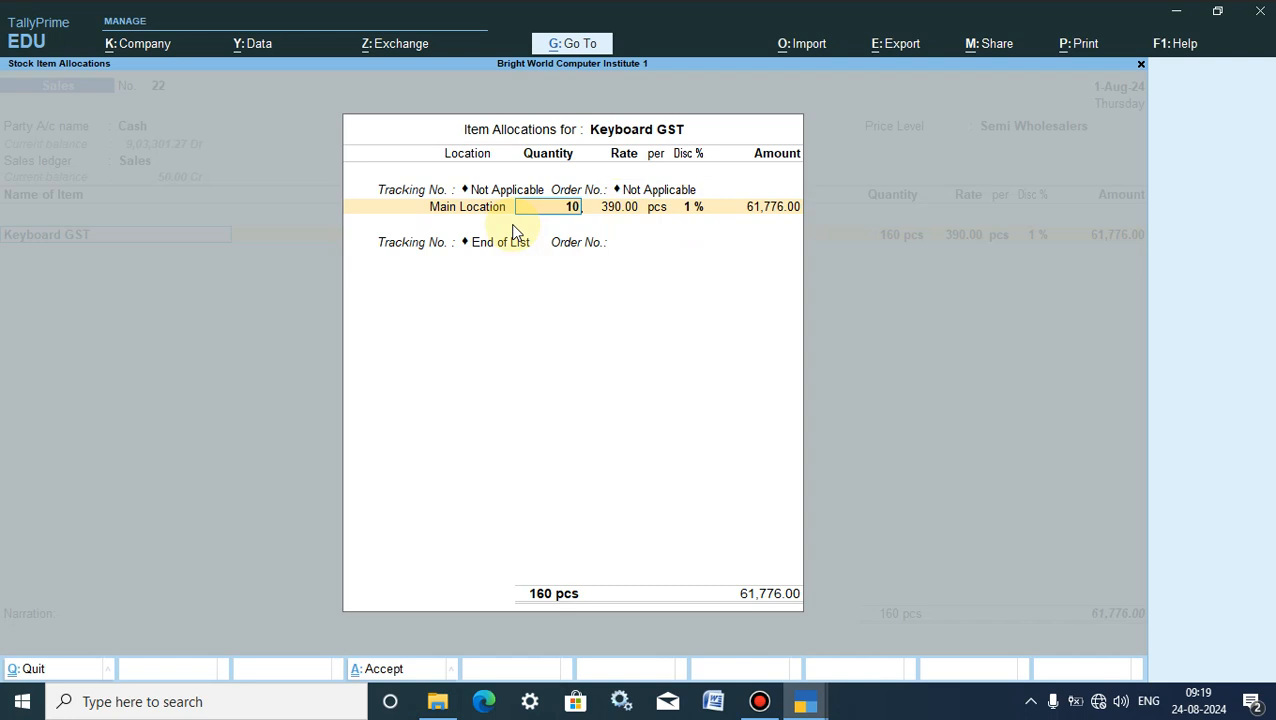
{"action": "key", "text": "Return"}
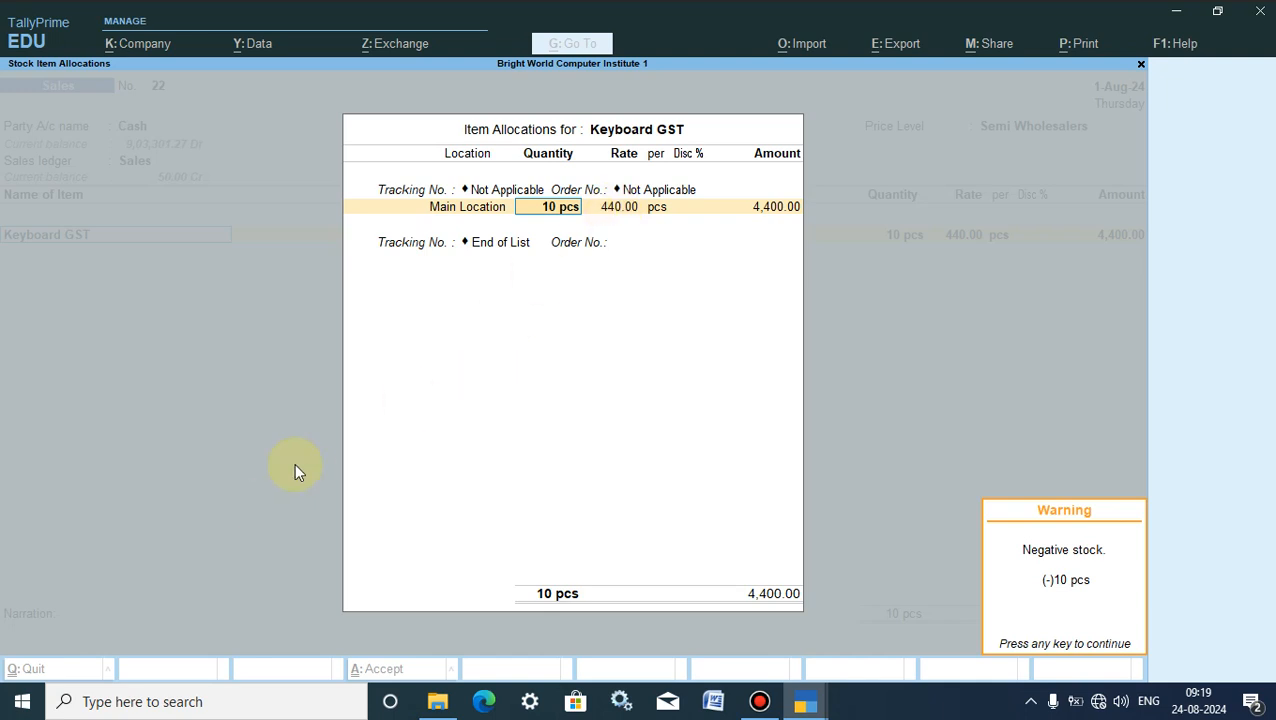
{"action": "key", "text": "Escape"}
{"action": "key", "text": "Escape"}
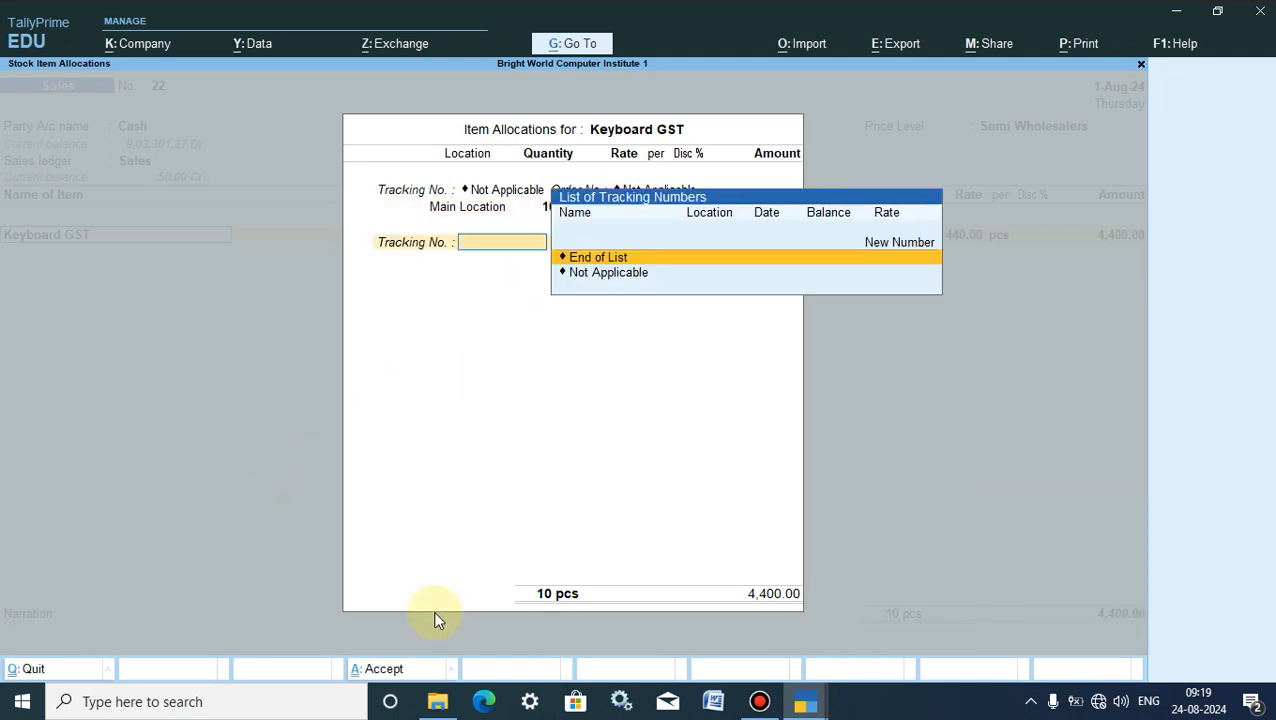
Step: Switch the voucher's price level to Wholesalers with the Sales ledger and return to the Keyboard GST allocation
{"action": "key", "text": "Escape"}
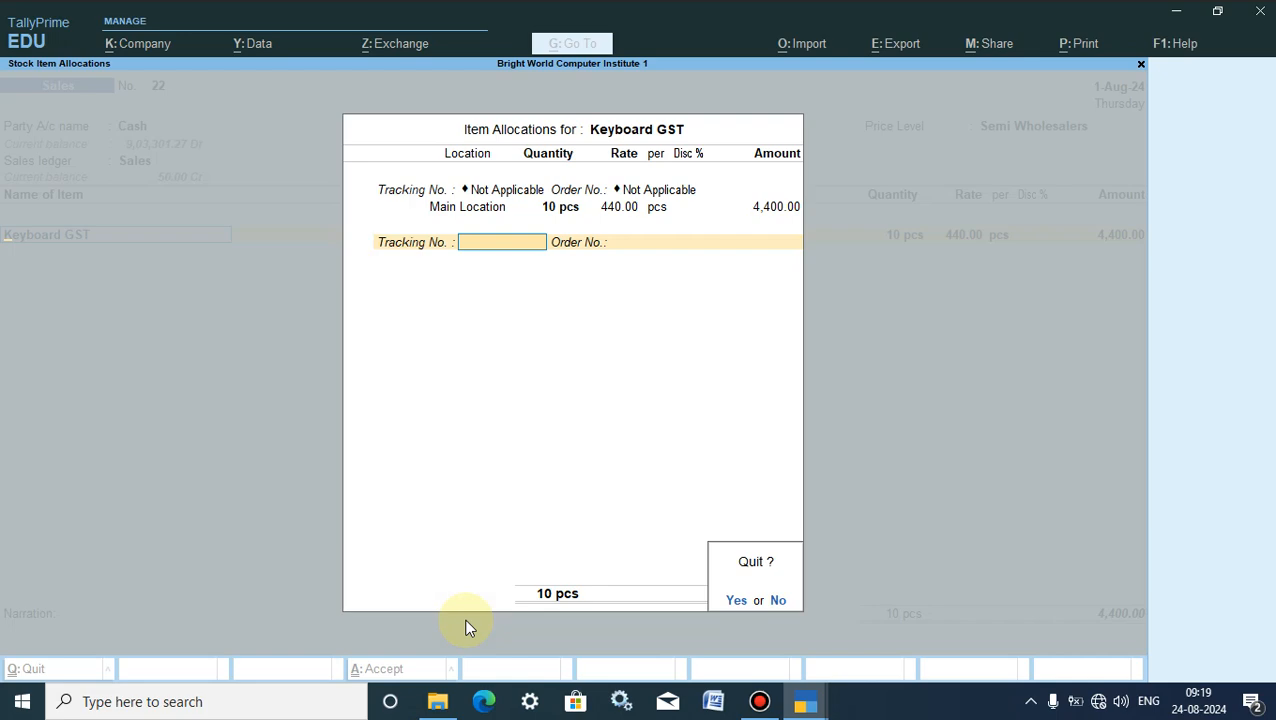
{"action": "key", "text": "Return"}
{"action": "key", "text": "Return"}
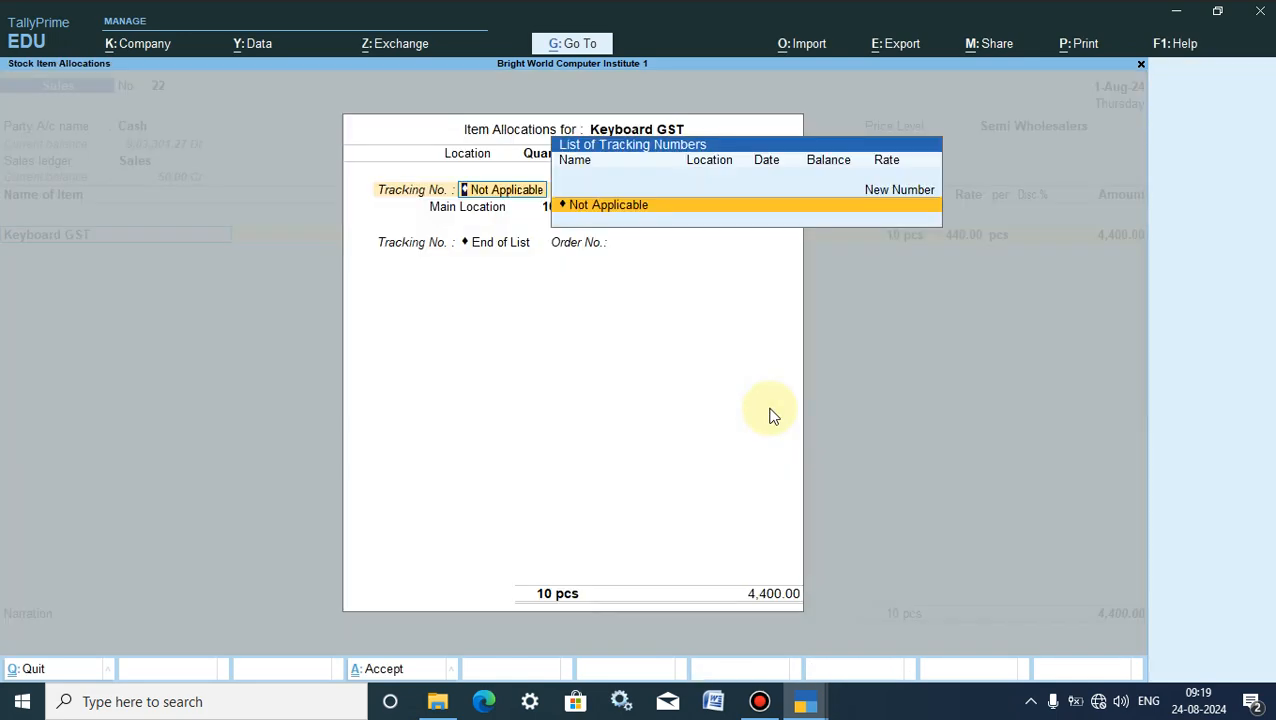
{"action": "key", "text": "BackSpace"}
{"action": "key", "text": "BackSpace"}
{"action": "key", "text": "BackSpace"}
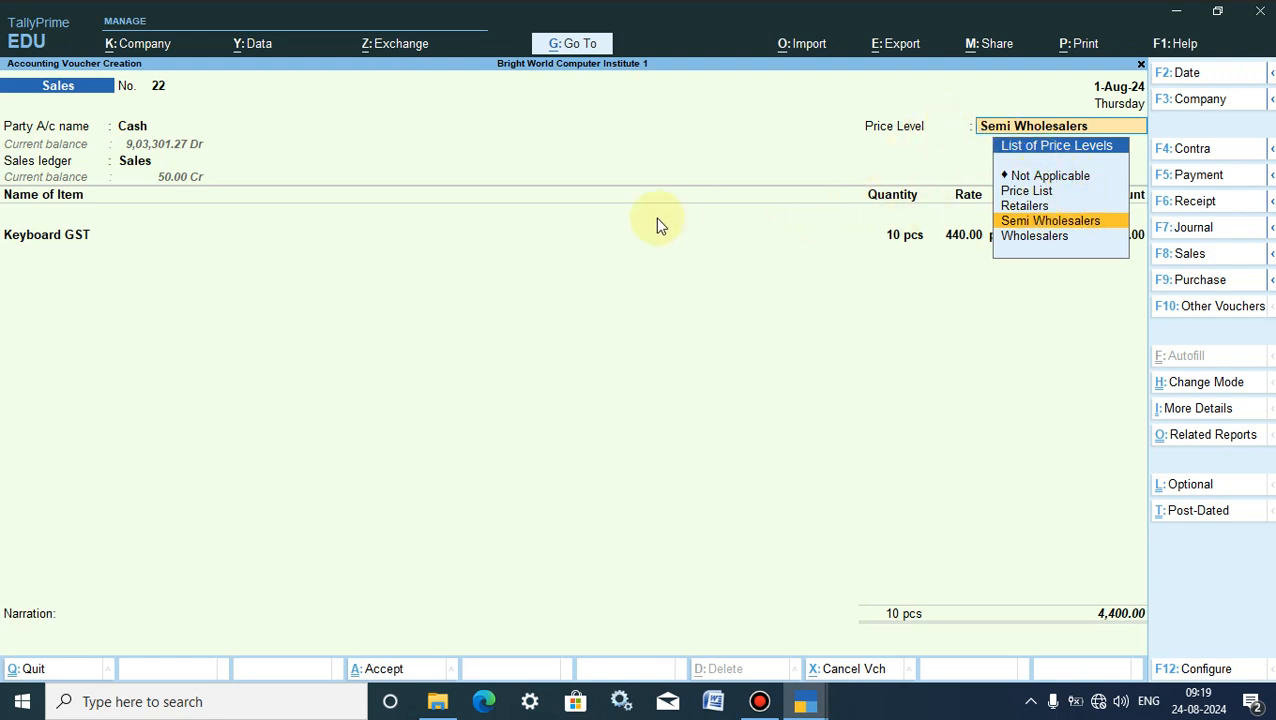
{"action": "left_click", "coordinate": [1034, 234]}
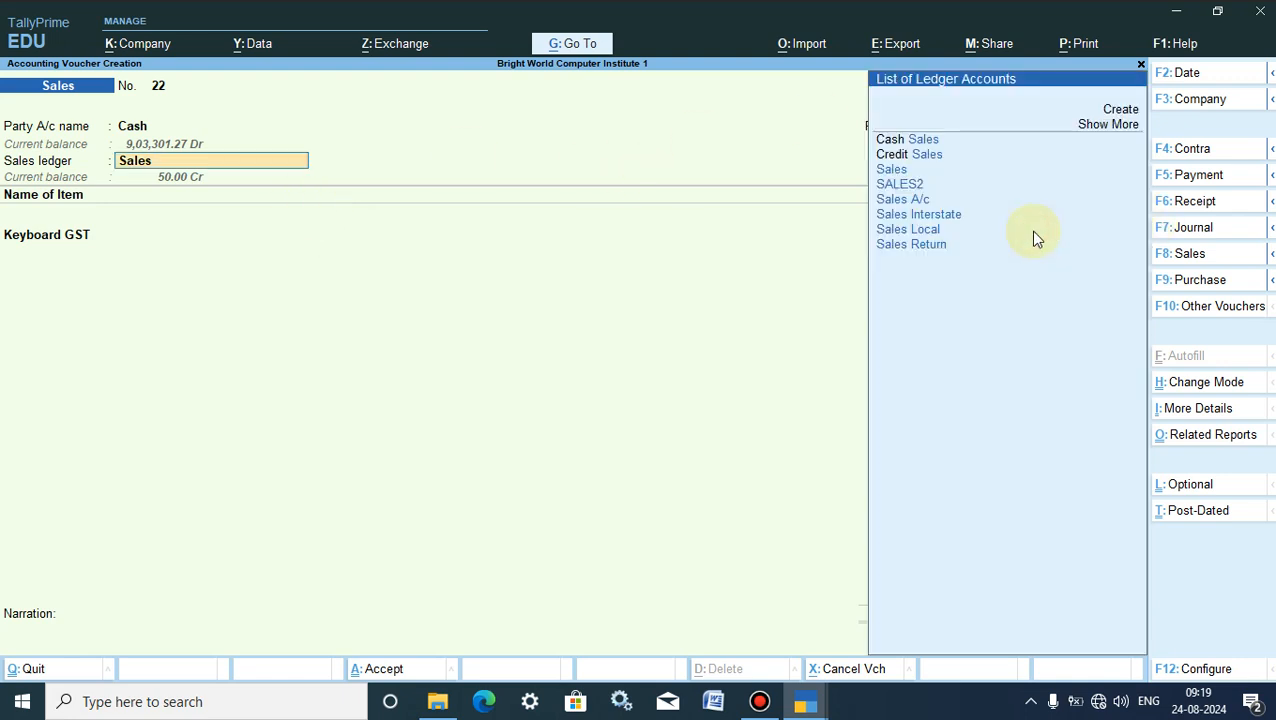
{"action": "left_click", "coordinate": [877, 171]}
{"action": "key", "text": "Return"}
{"action": "key", "text": "Return"}
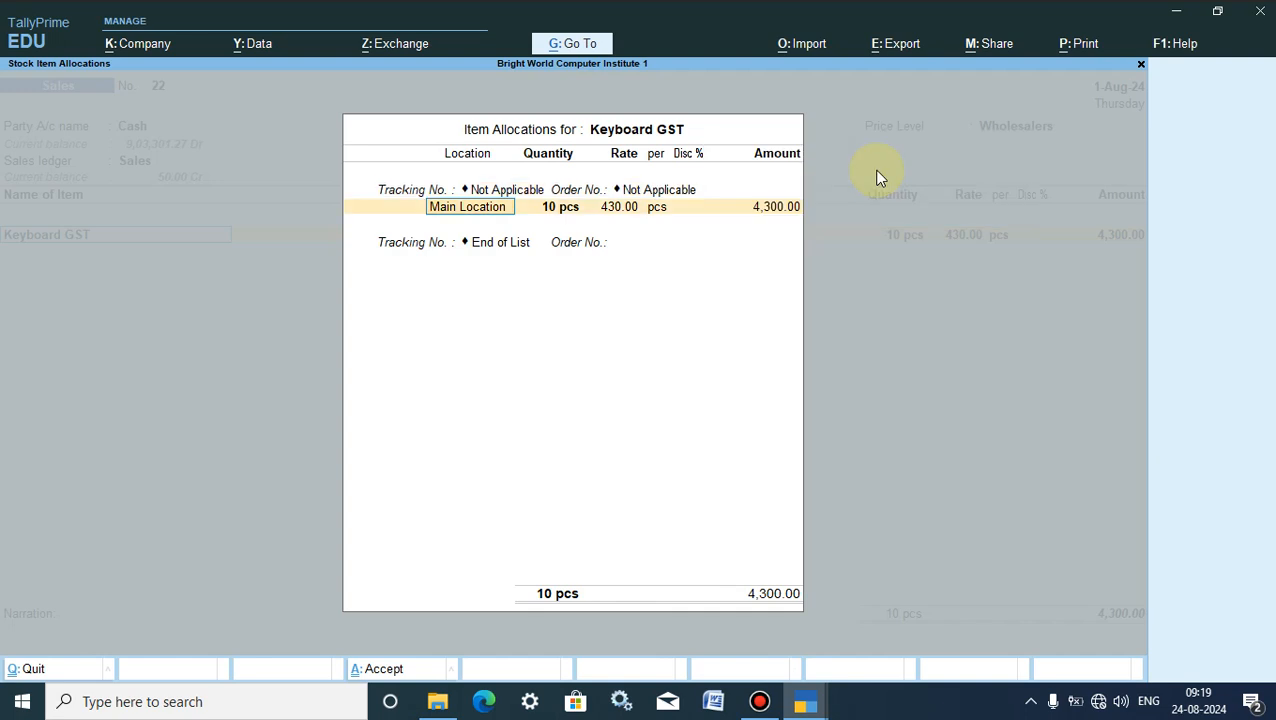
Step: Set the Keyboard GST quantity to 60 pcs to test the Wholesalers rate
{"action": "key", "text": "Return"}
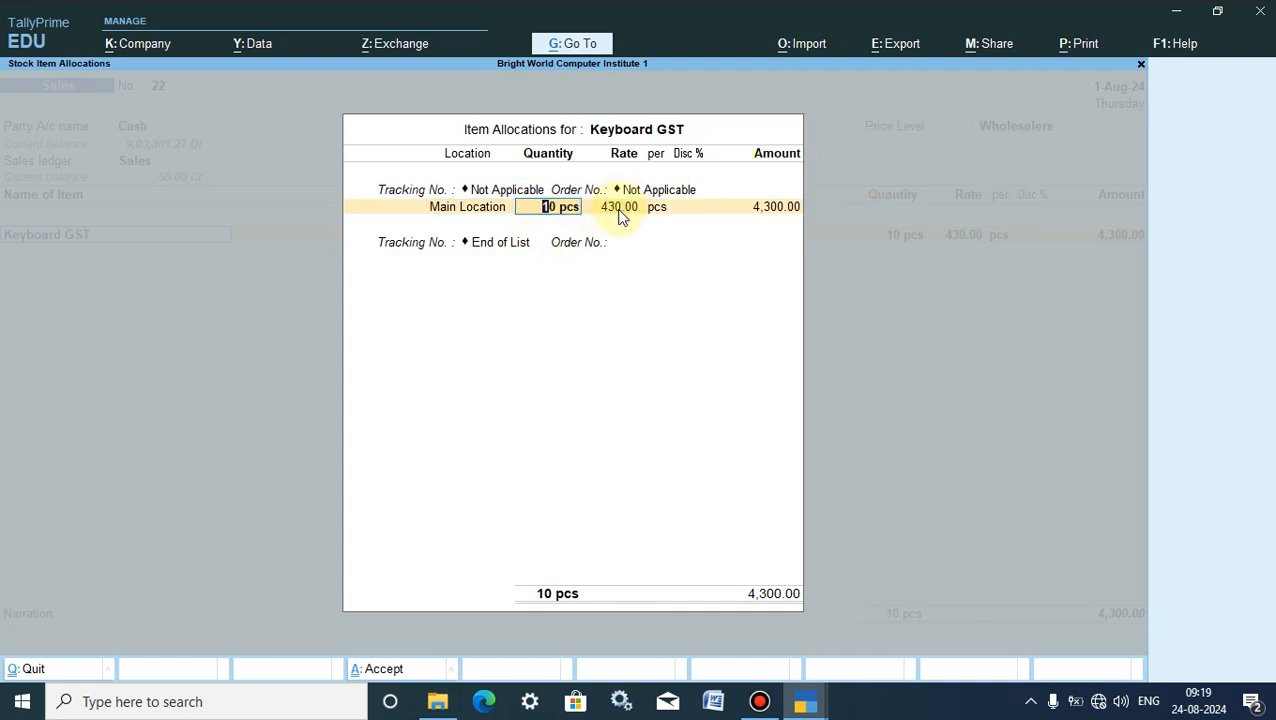
{"action": "type", "text": "60"}
{"action": "key", "text": "Return"}
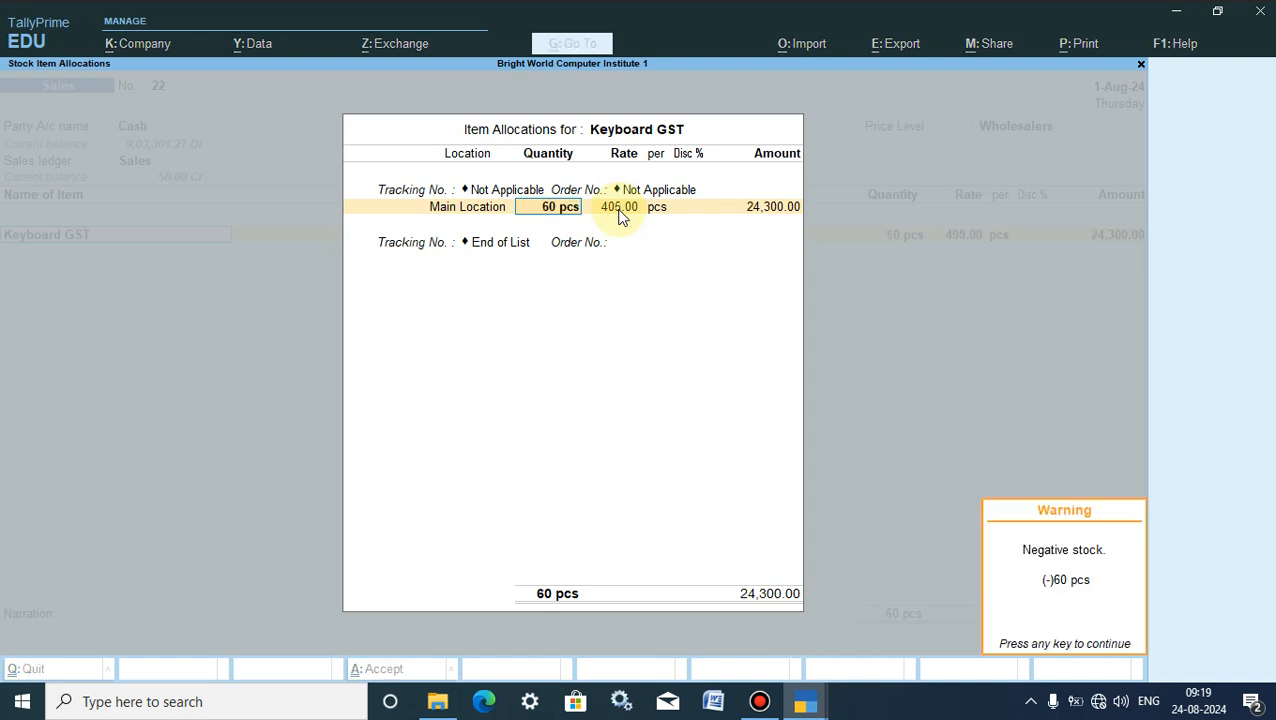
{"action": "key", "text": "Return"}
Step: Change the Keyboard GST quantity to 220 pcs to test the Wholesalers rate and discount for a larger order
{"action": "key", "text": "BackSpace"}
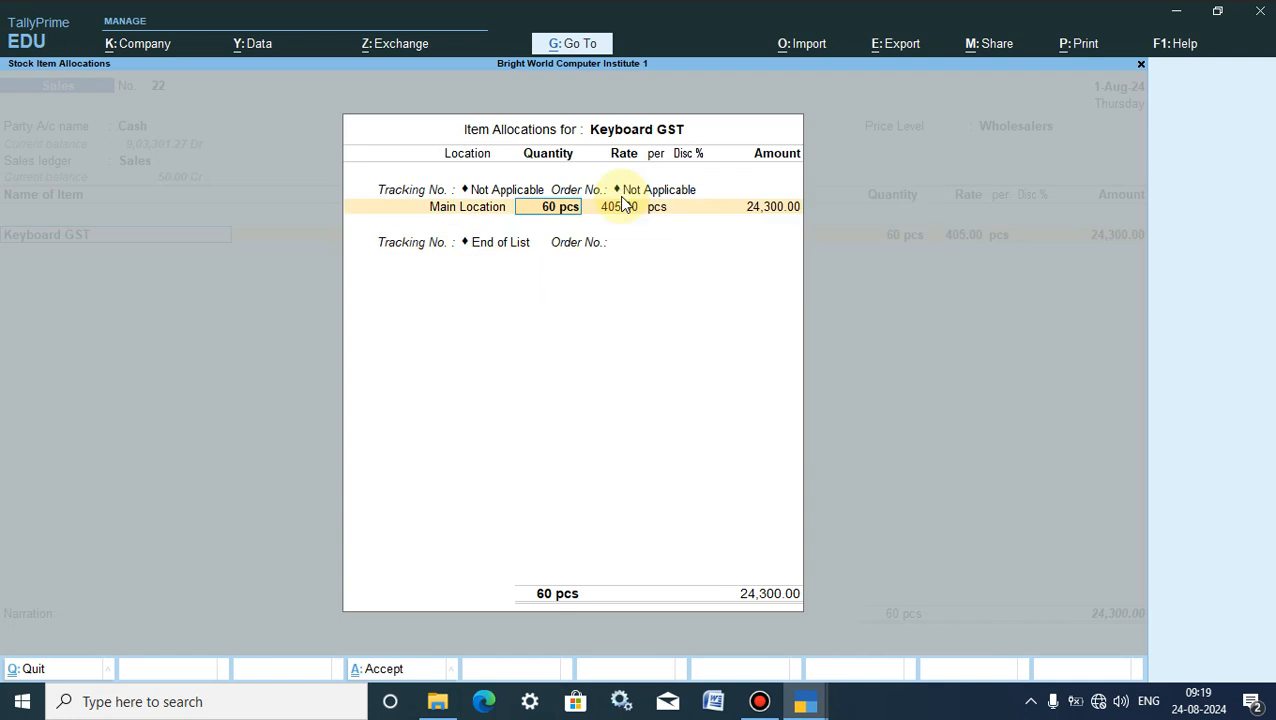
{"action": "type", "text": "220"}
{"action": "key", "text": "Return"}
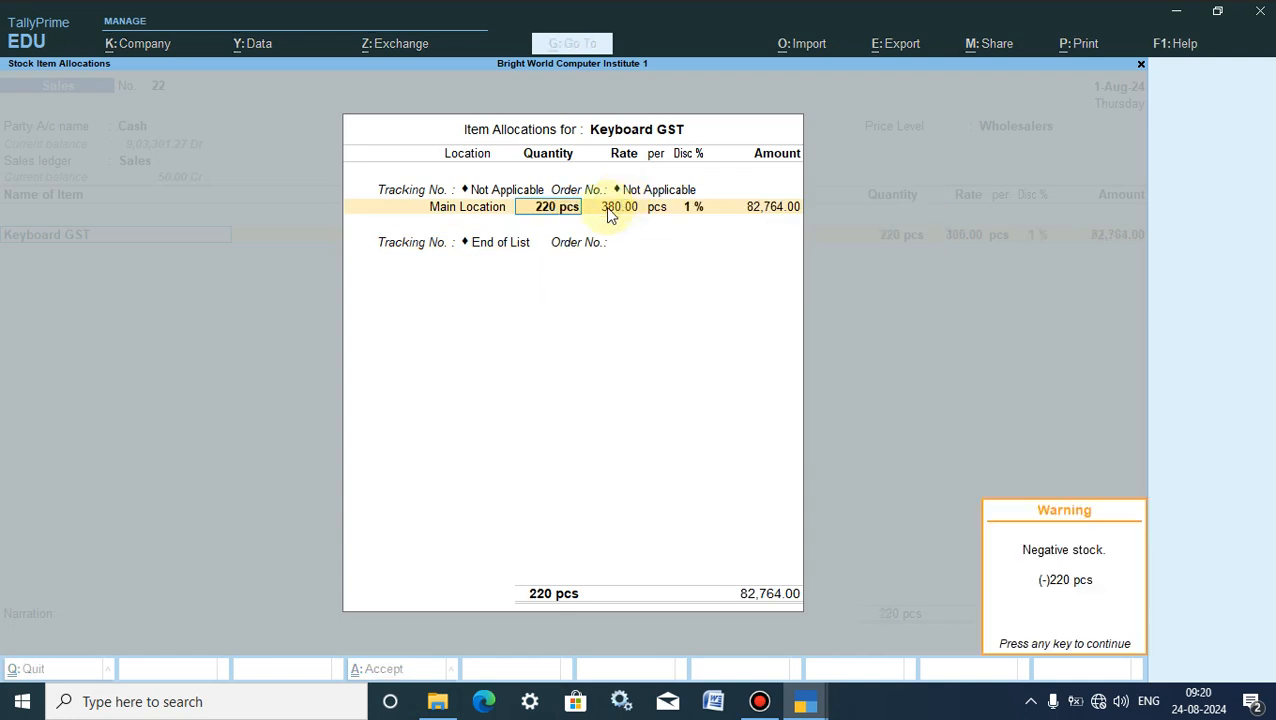